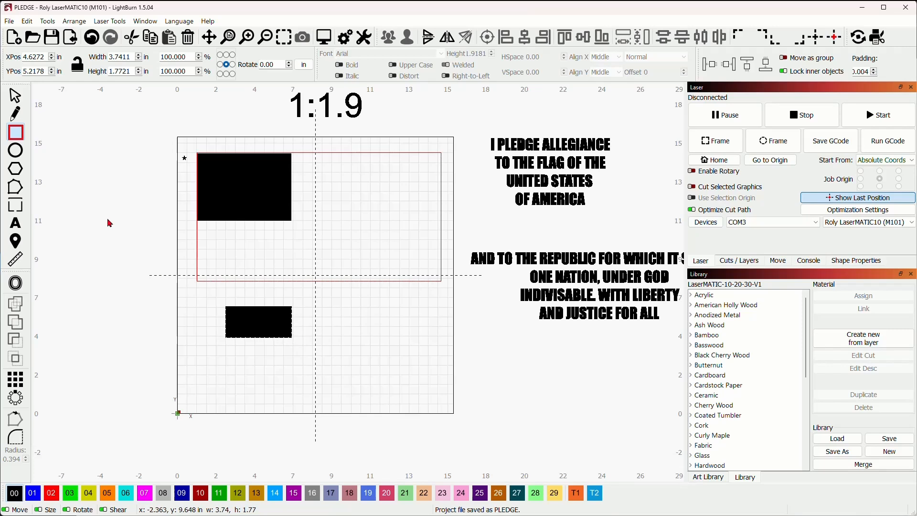
- Select the lower black rectangle and set its size to 1.9 in wide by 1 in high
{"action": "left_click", "coordinate": [15, 95]}
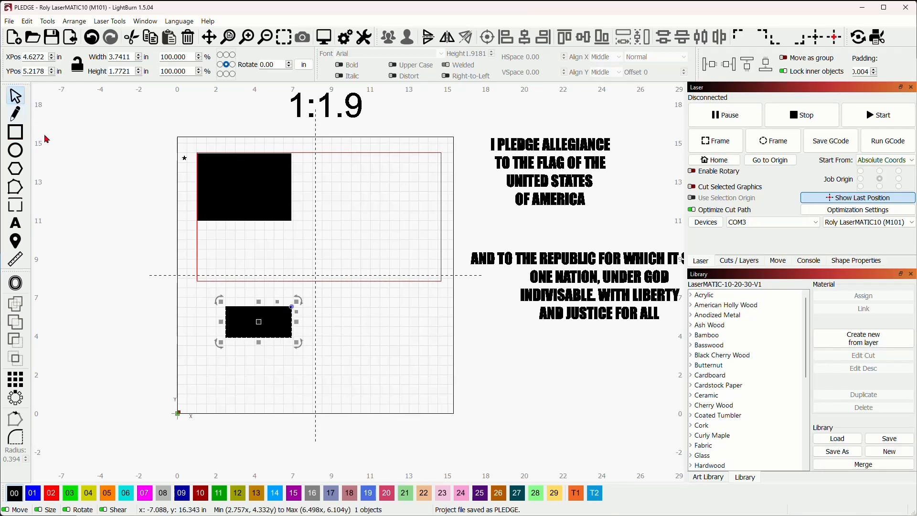
{"action": "left_click", "coordinate": [148, 60]}
{"action": "type", "text": "1.9"}
{"action": "key", "text": "Tab"}
{"action": "type", "text": "1"}
{"action": "key", "text": "Return"}
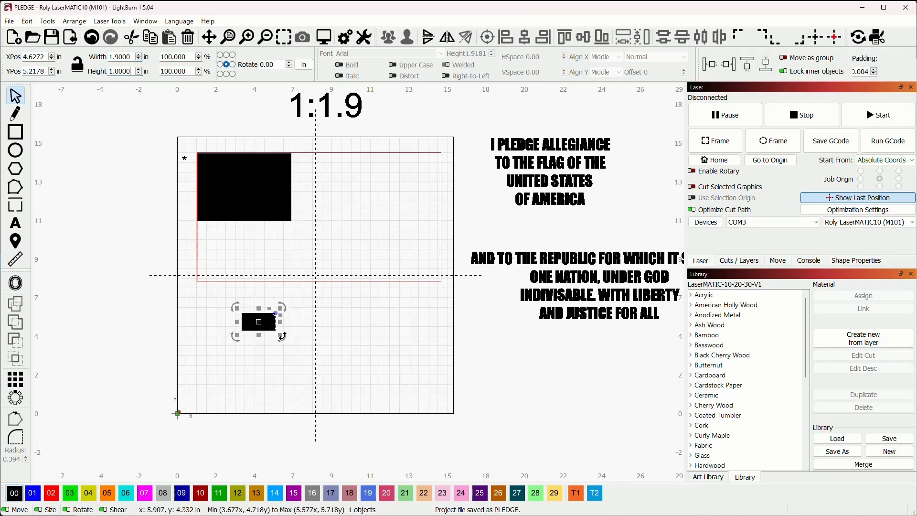
- Scale the rectangle up proportionally to about 13.85 by 7.29 in and fit it over the red flag outline
{"action": "left_click_drag", "start_coordinate": [282, 337], "coordinate": [365, 380]}
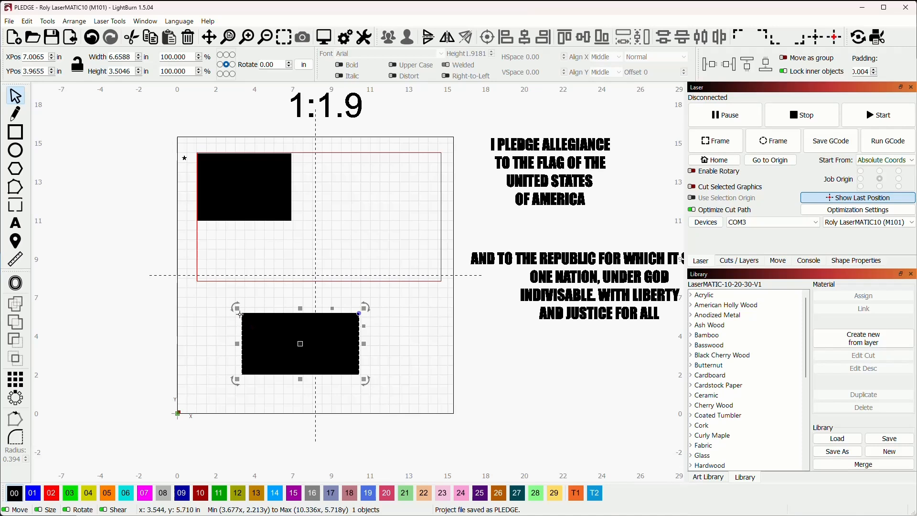
{"action": "left_click_drag", "start_coordinate": [244, 314], "coordinate": [197, 156]}
{"action": "left_click_drag", "start_coordinate": [317, 219], "coordinate": [394, 285]}
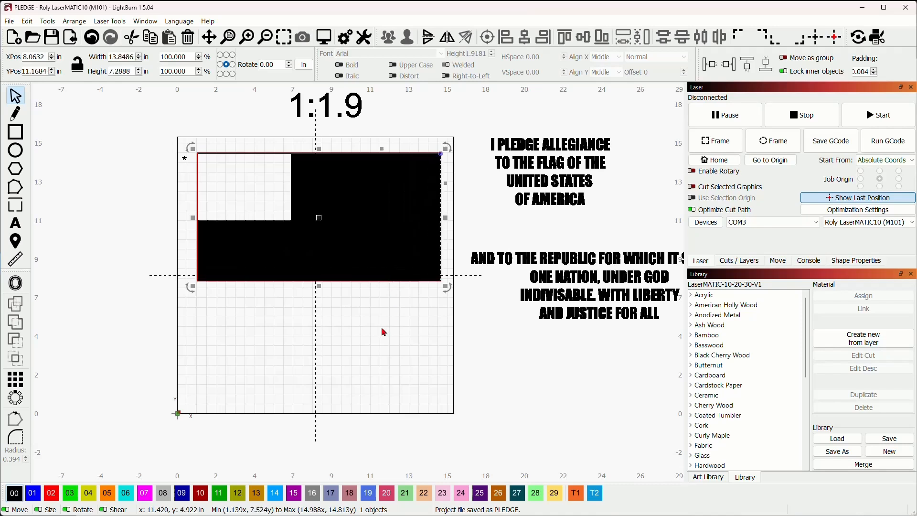
- Move the enlarged black rectangle off the flag outline and delete it
{"action": "left_click_drag", "start_coordinate": [318, 219], "coordinate": [330, 318]}
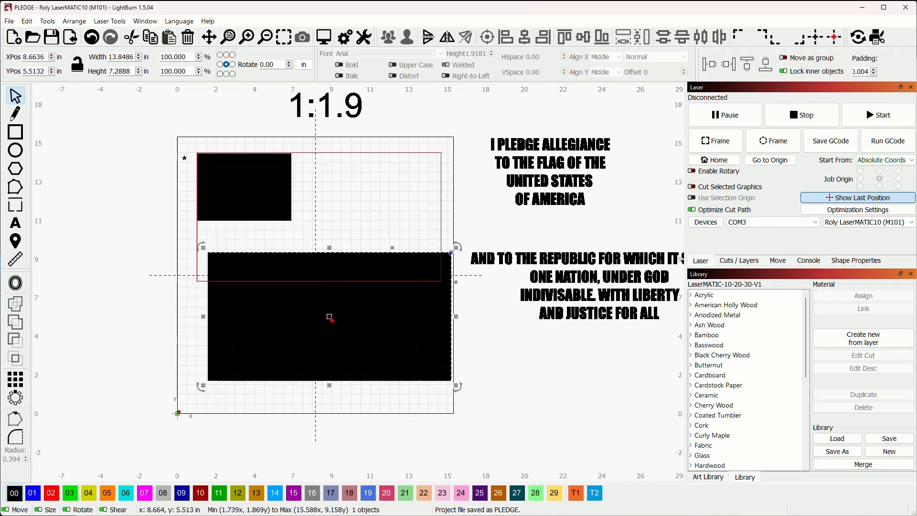
{"action": "key", "text": "Escape"}
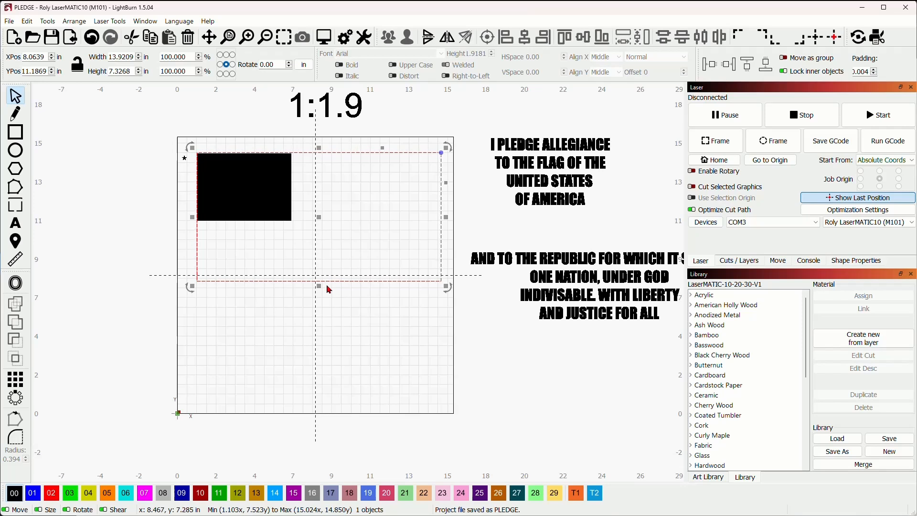
{"action": "left_click_drag", "start_coordinate": [245, 255], "coordinate": [256, 274]}
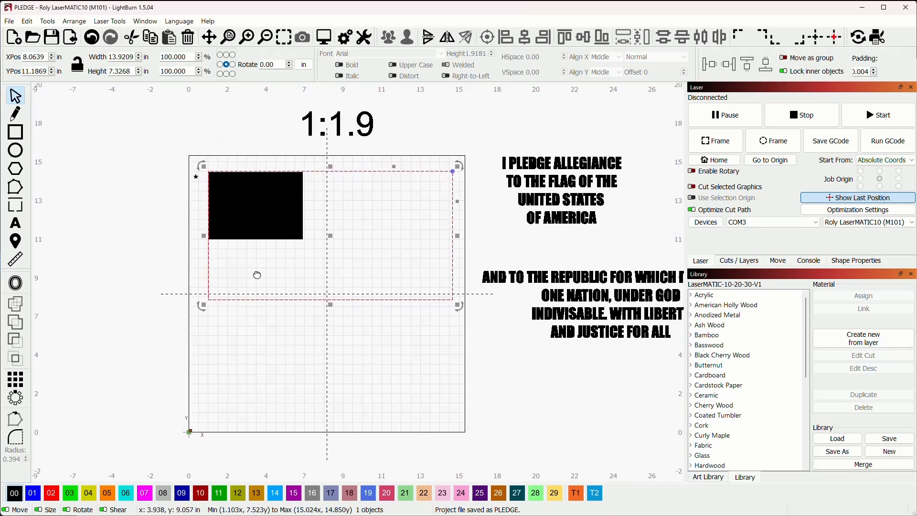
{"action": "left_click", "coordinate": [297, 355]}
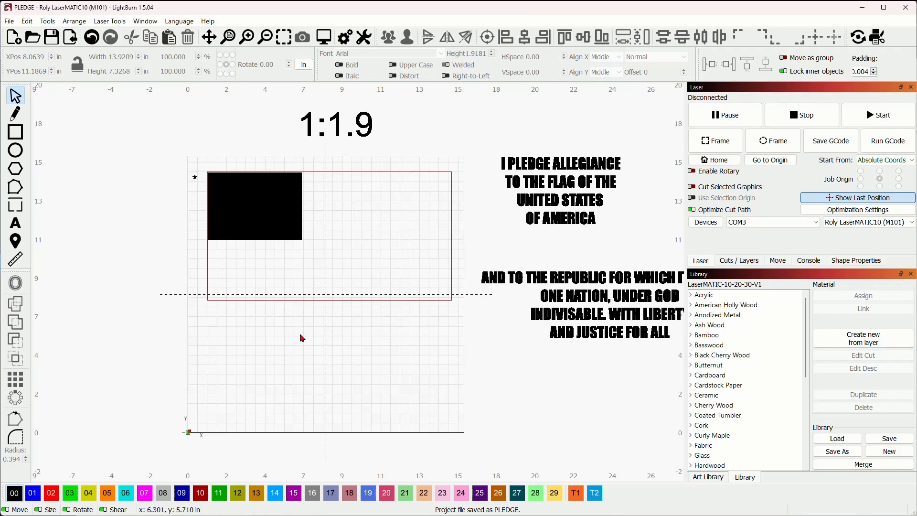
- Move the small star into the black canton's upper-left corner, at about X 1.38 and Y 14.57 in
{"action": "left_click_drag", "start_coordinate": [302, 338], "coordinate": [380, 349]}
{"action": "scroll", "coordinate": [307, 225], "scroll_direction": "up", "scroll_amount": 2}
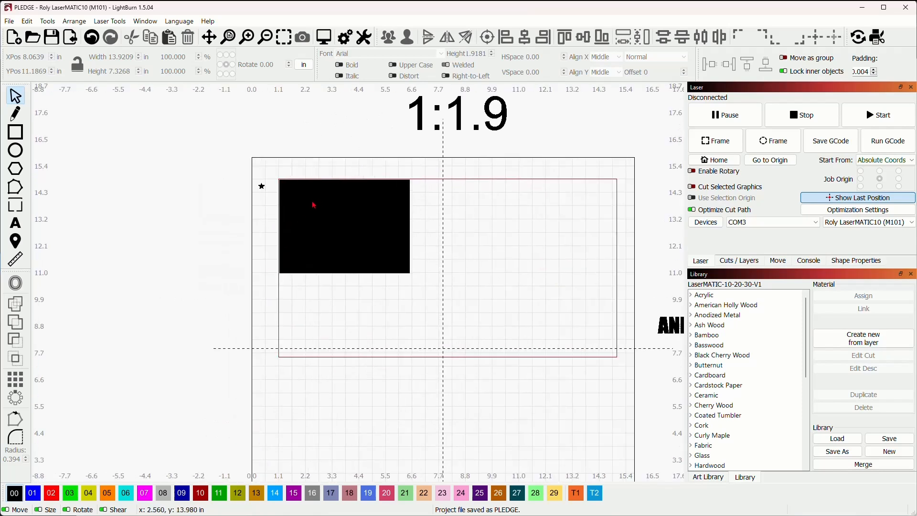
{"action": "left_click", "coordinate": [261, 187]}
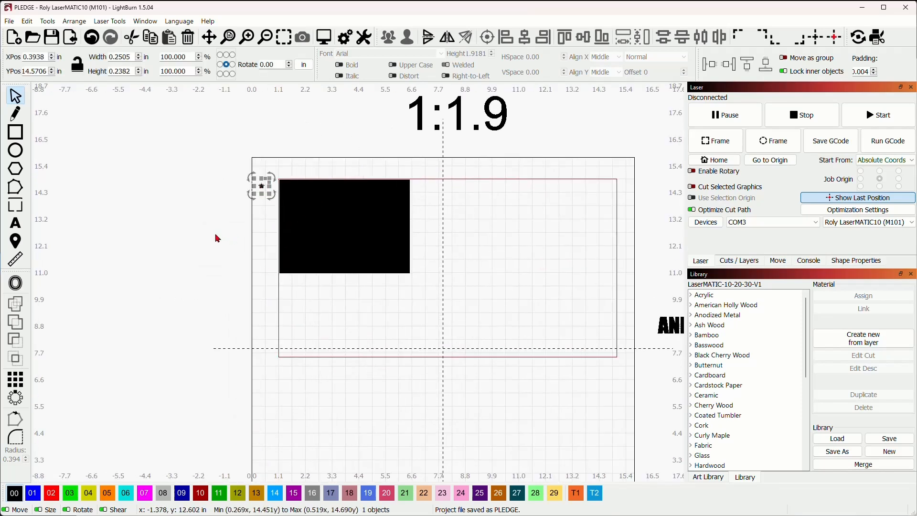
{"action": "scroll", "coordinate": [296, 205], "scroll_direction": "up", "scroll_amount": 3}
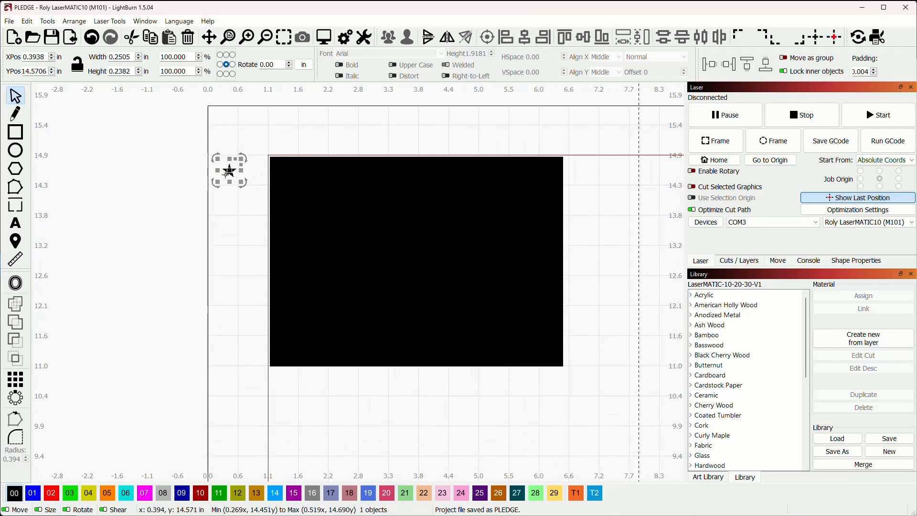
{"action": "left_click", "coordinate": [230, 171]}
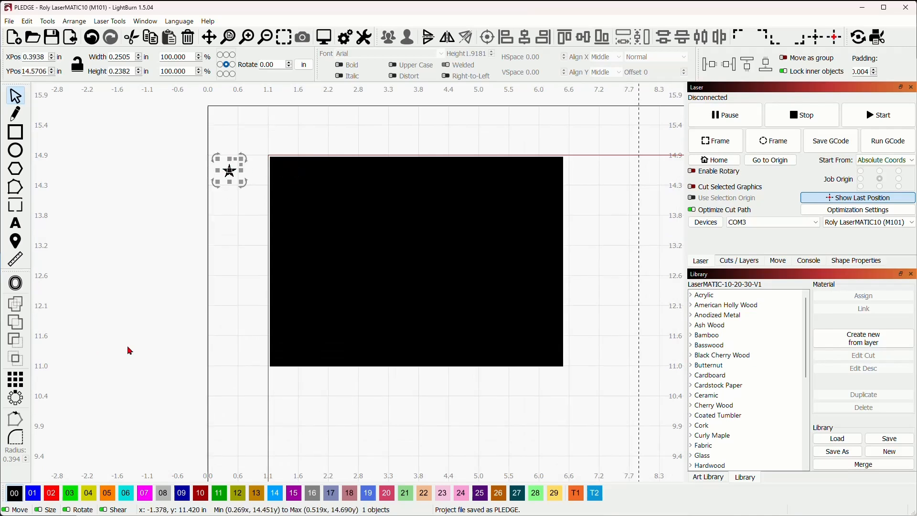
{"action": "left_click_drag", "start_coordinate": [230, 171], "coordinate": [283, 171]}
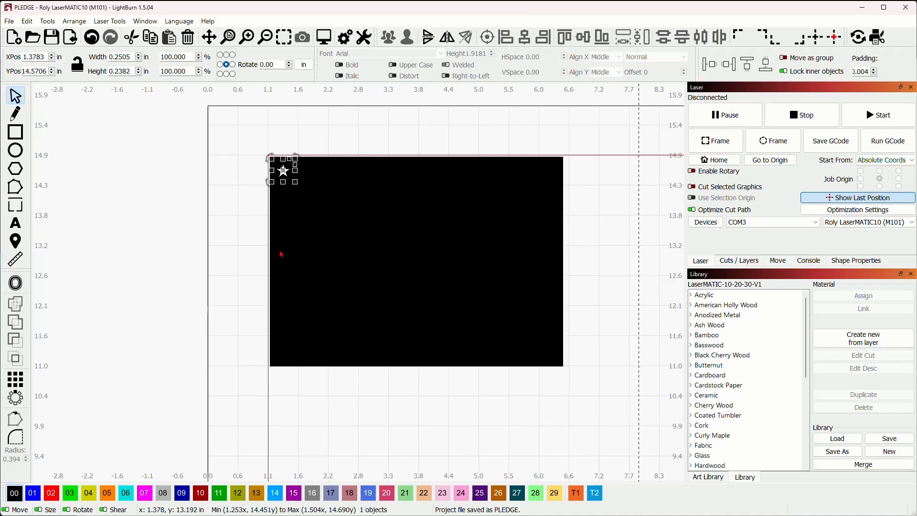
- Start a grid array of the star with 6 columns and a horizontal spacing of 0.97638 in
{"action": "scroll", "coordinate": [143, 272], "scroll_direction": "right", "scroll_amount": 3}
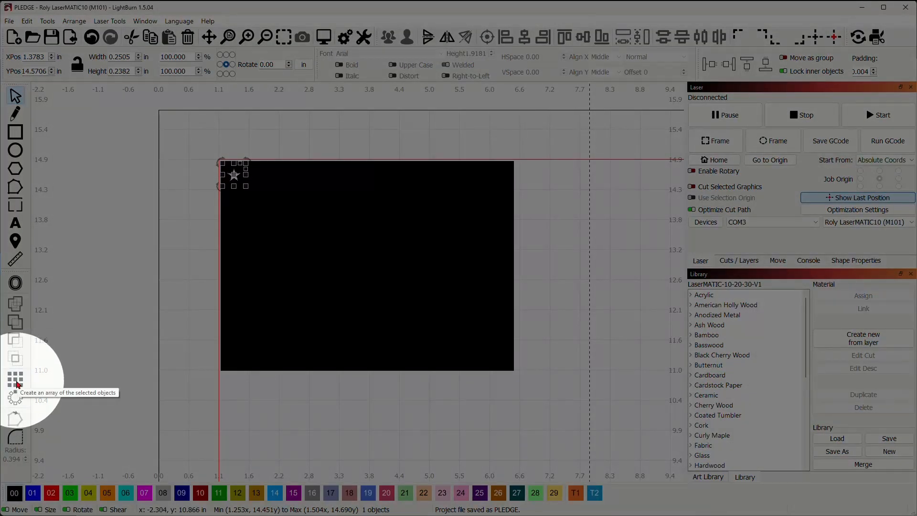
{"action": "left_click", "coordinate": [16, 380]}
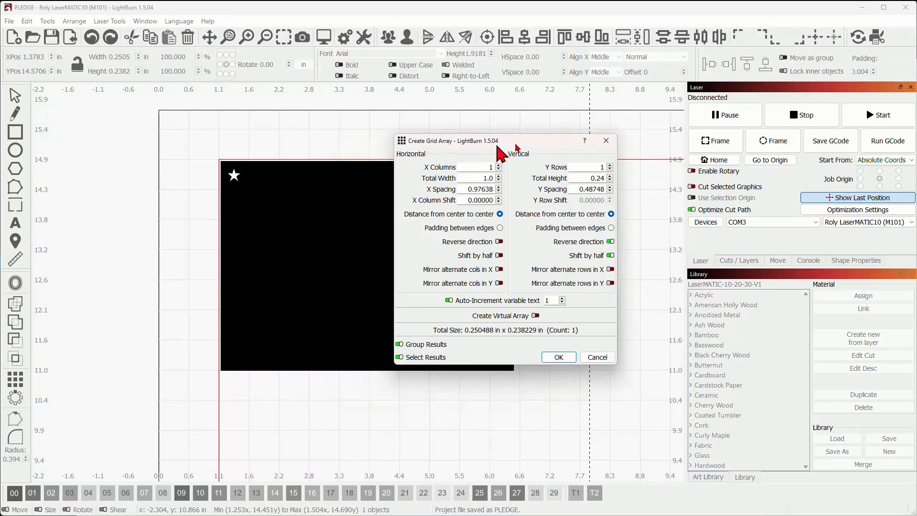
{"action": "left_click_drag", "start_coordinate": [456, 148], "coordinate": [645, 118]}
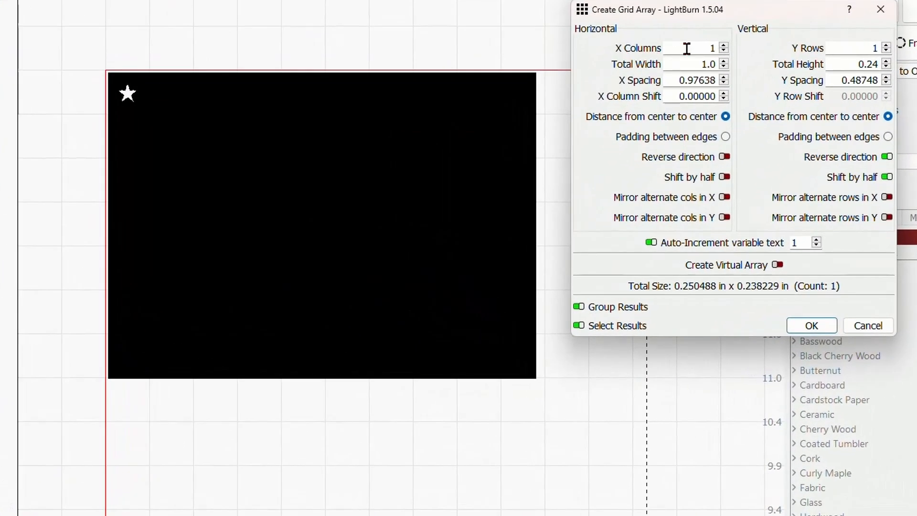
{"action": "double_click", "coordinate": [711, 48]}
{"action": "type", "text": "6"}
{"action": "key", "text": "Tab"}
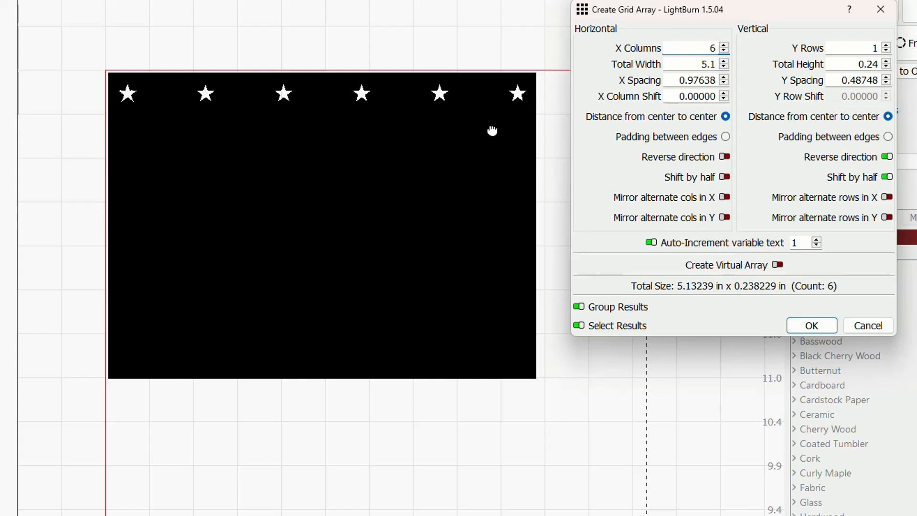
{"action": "left_click", "coordinate": [724, 83]}
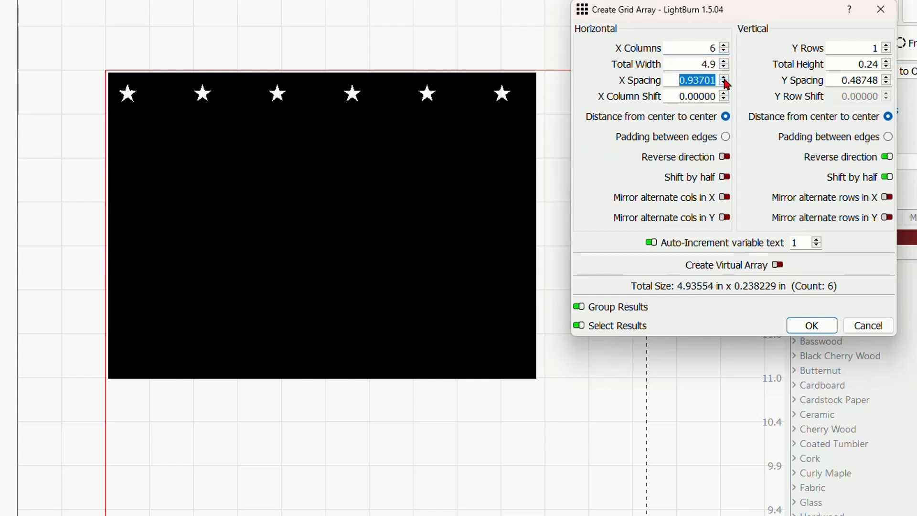
{"action": "left_click", "coordinate": [724, 78]}
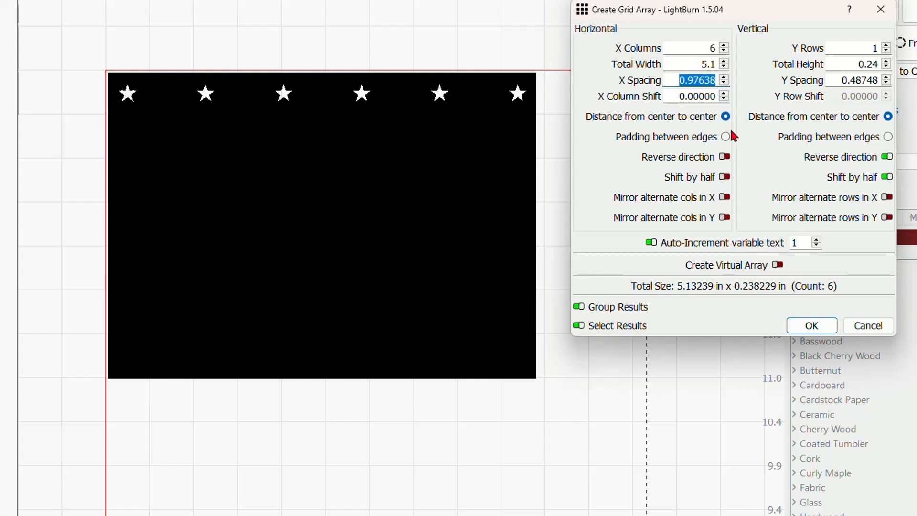
- Set the array to 11 rows with 0.33 in vertical spacing and create the star grid
{"action": "left_click", "coordinate": [843, 46]}
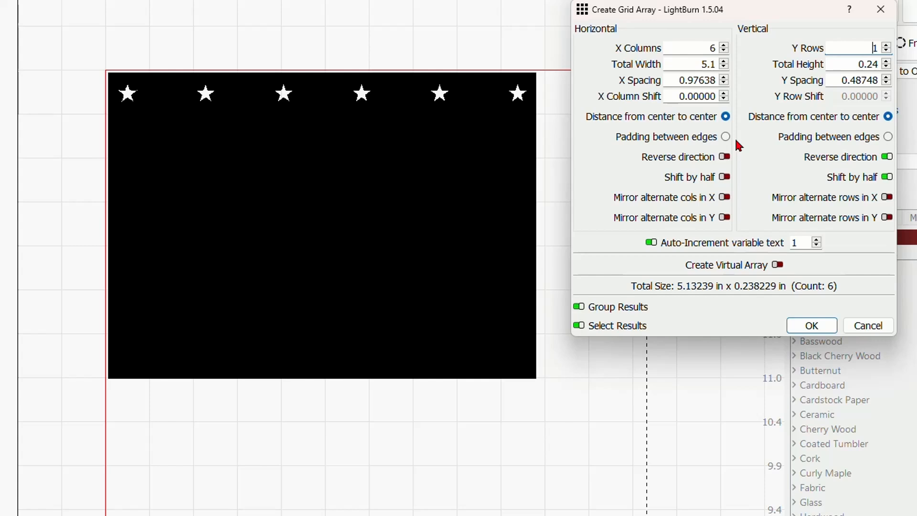
{"action": "type", "text": "1"}
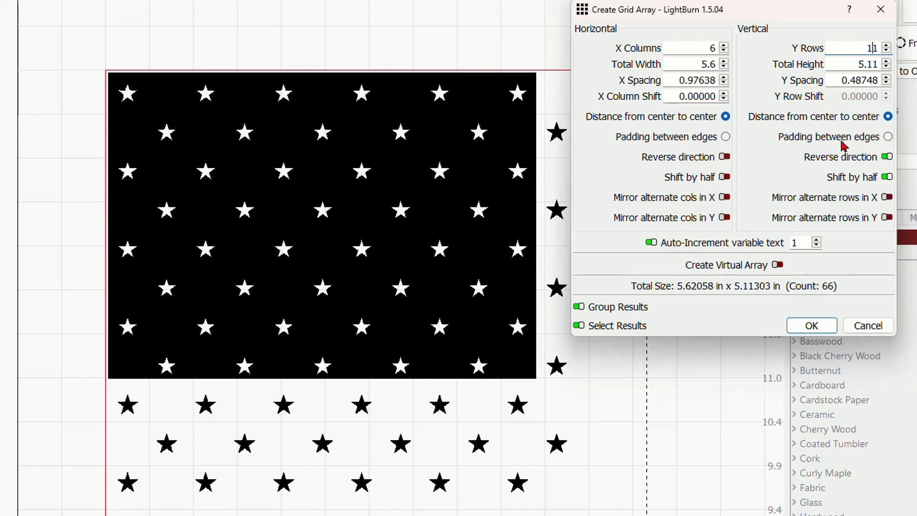
{"action": "left_click", "coordinate": [887, 84]}
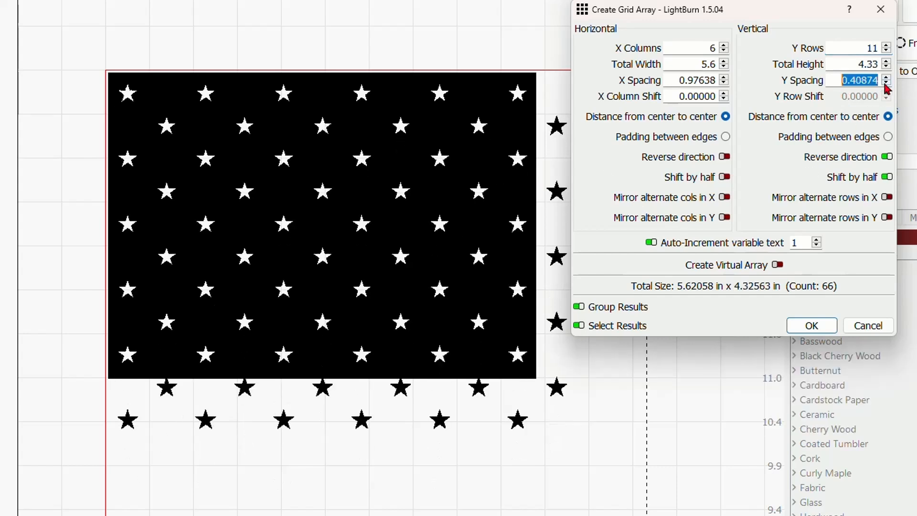
{"action": "left_click", "coordinate": [886, 83]}
{"action": "left_click", "coordinate": [886, 84]}
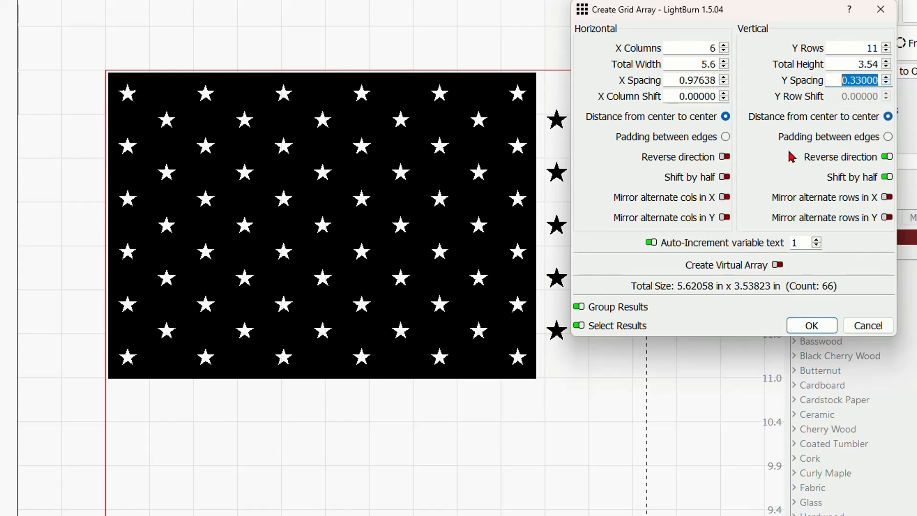
{"action": "left_click", "coordinate": [811, 326]}
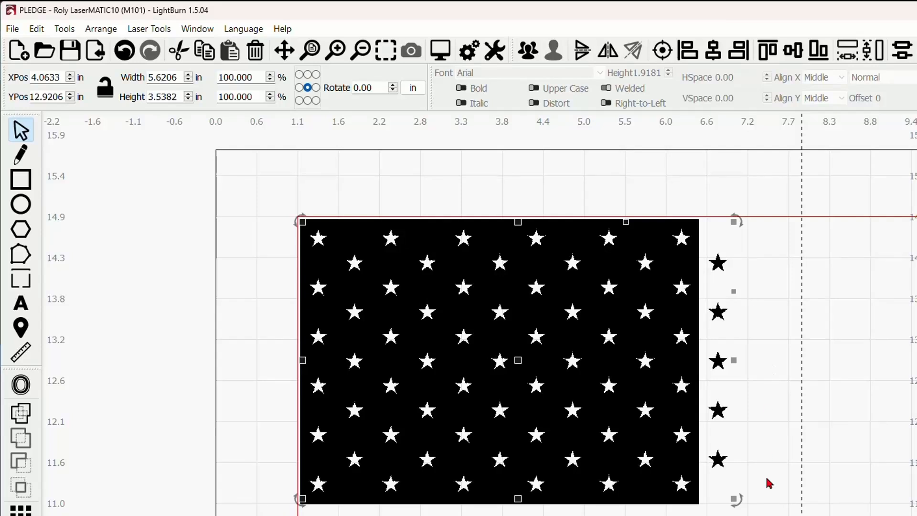
- Delete the column of five extra stars that lies outside the canton's right edge
{"action": "left_click", "coordinate": [774, 497]}
{"action": "left_click_drag", "start_coordinate": [758, 495], "coordinate": [720, 269]}
{"action": "key", "text": "Delete"}
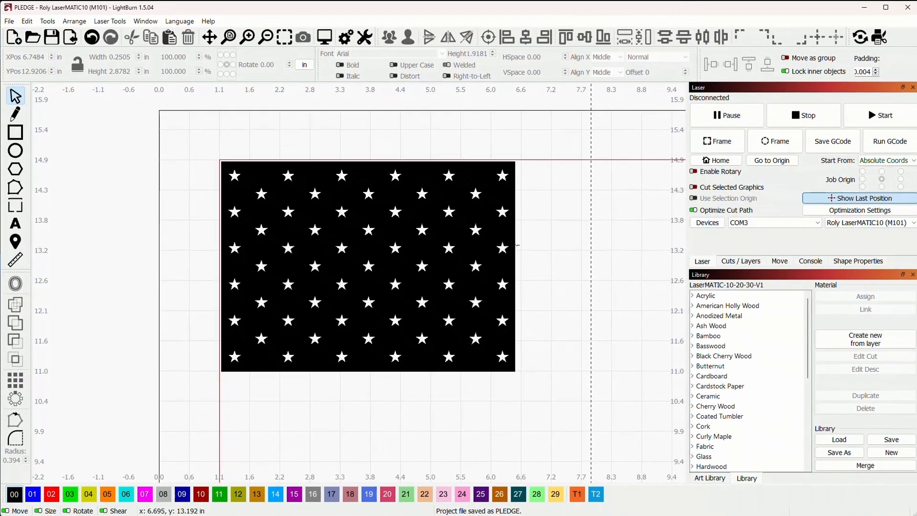
- Move the "I PLEDGE ALLEGIANCE" text block inside the flag outline beside the canton and delete the 1:1.9 label
{"action": "scroll", "coordinate": [802, 342], "scroll_direction": "down", "scroll_amount": 3}
{"action": "left_click_drag", "start_coordinate": [612, 285], "coordinate": [415, 239]}
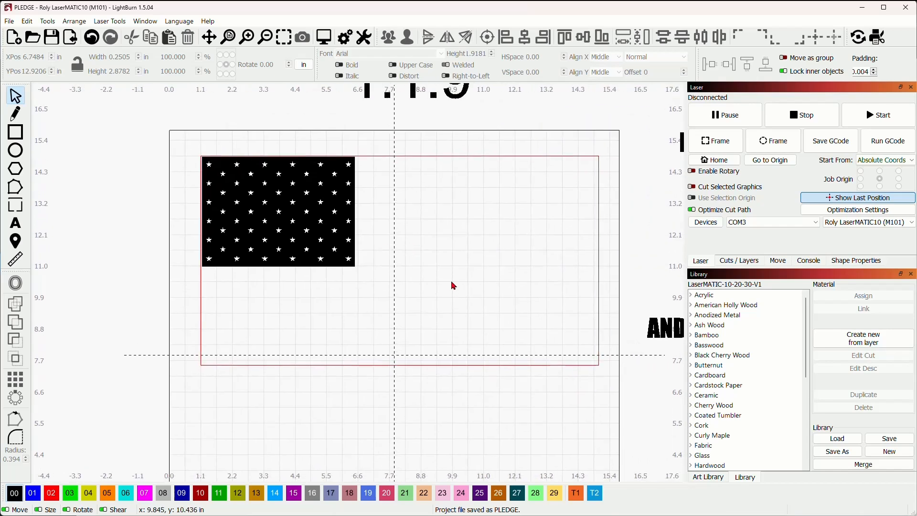
{"action": "scroll", "coordinate": [467, 289], "scroll_direction": "down", "scroll_amount": 1}
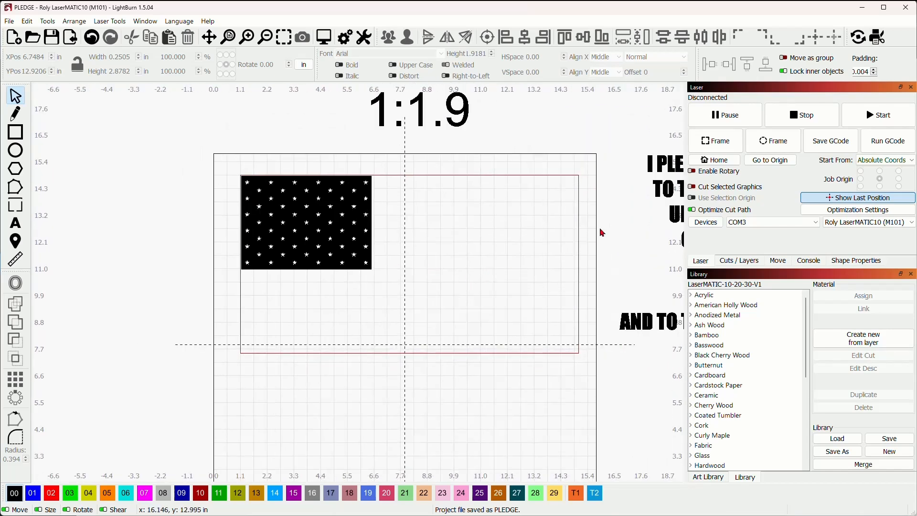
{"action": "left_click_drag", "start_coordinate": [659, 167], "coordinate": [405, 191]}
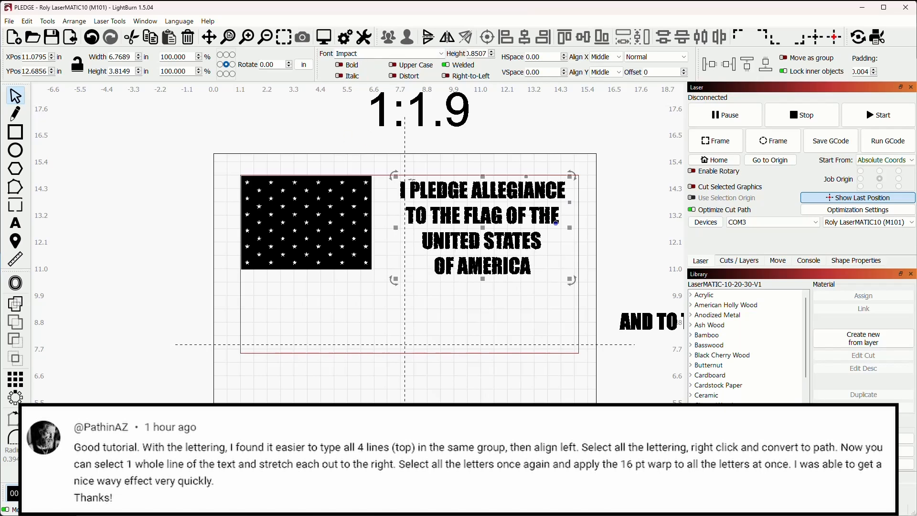
{"action": "left_click", "coordinate": [425, 119]}
{"action": "key", "text": "Delete"}
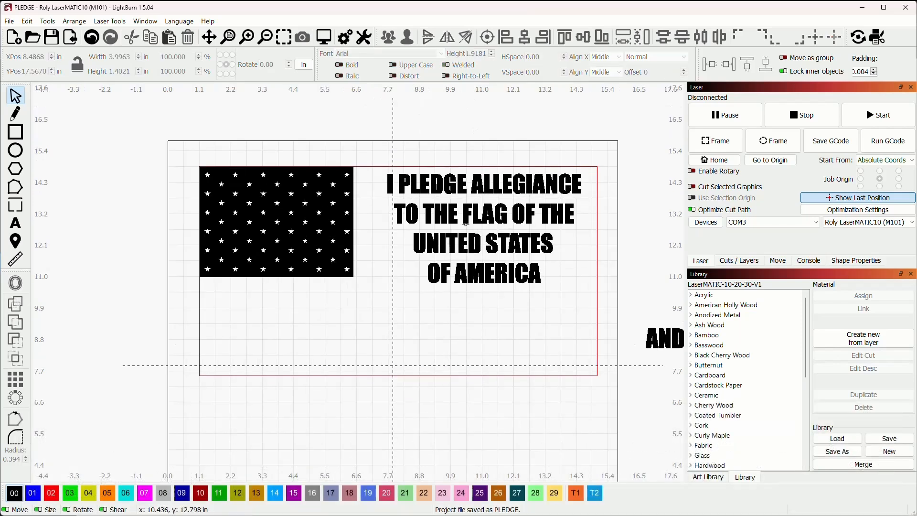
- Nudge the "I PLEDGE ALLEGIANCE" text block to about X 10.83 and Y 12.80 in within the flag outline
{"action": "scroll", "coordinate": [473, 222], "scroll_direction": "up", "scroll_amount": 2}
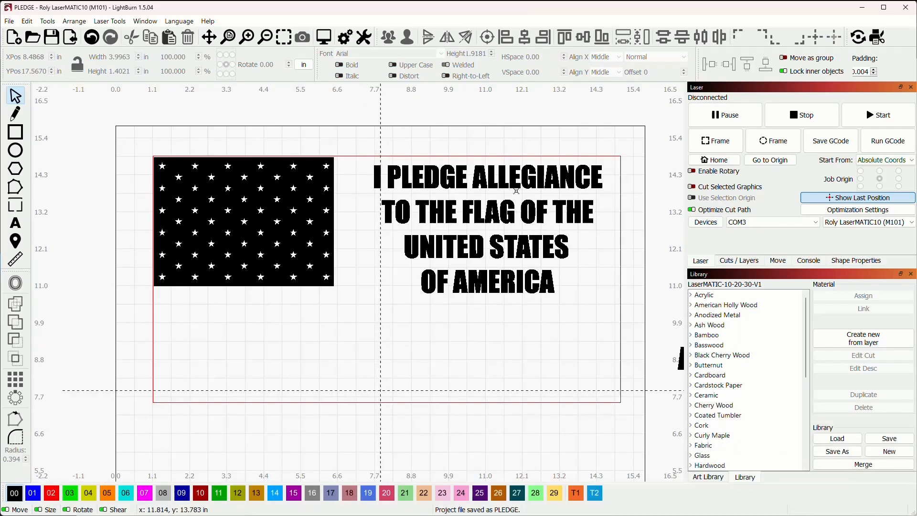
{"action": "left_click", "coordinate": [564, 227]}
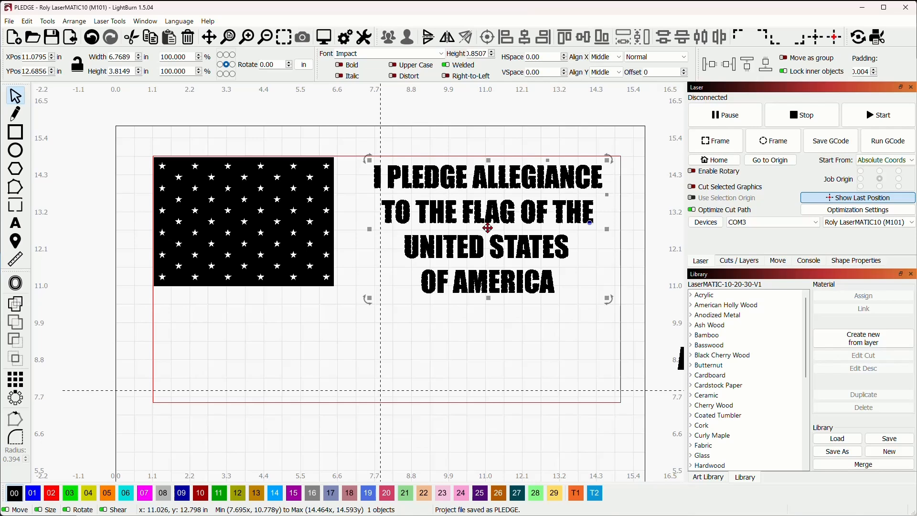
{"action": "mouse_move", "coordinate": [487, 228]}
{"action": "left_mouse_down"}
{"action": "mouse_move", "coordinate": [513, 199]}
{"action": "mouse_move", "coordinate": [465, 246]}
{"action": "mouse_move", "coordinate": [480, 211]}
{"action": "mouse_move", "coordinate": [483, 230]}
{"action": "left_mouse_up"}
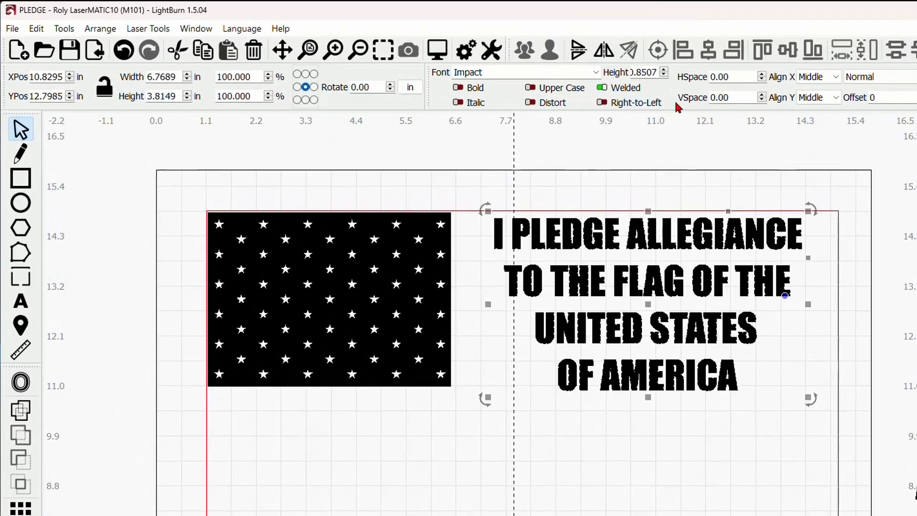
- Try tightening the pledge text's vertical line spacing to -7.50 and restore it to 0.00
{"action": "left_click", "coordinate": [760, 101]}
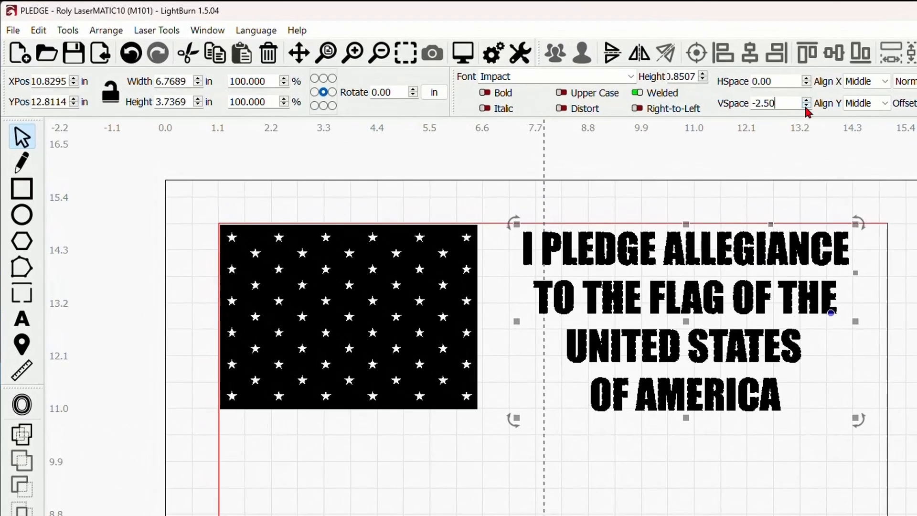
{"action": "left_click", "coordinate": [806, 105]}
{"action": "left_click", "coordinate": [806, 105]}
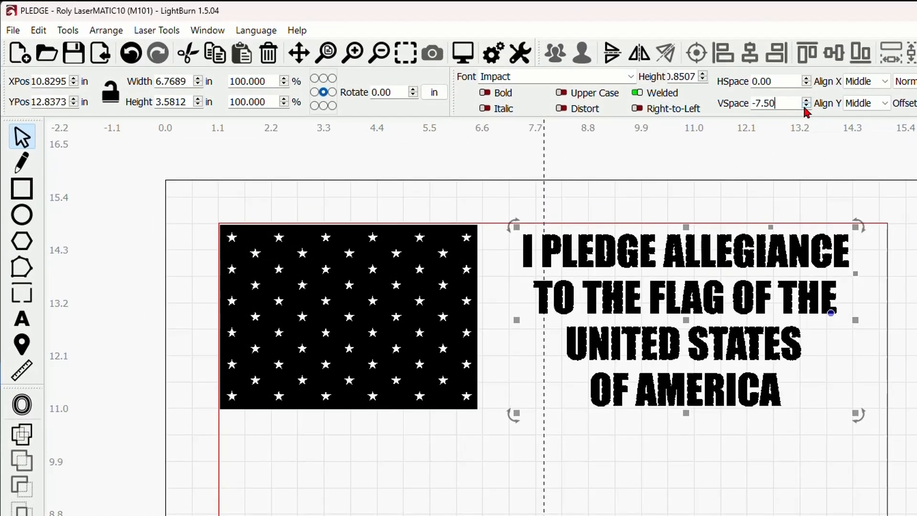
{"action": "left_click", "coordinate": [806, 102]}
{"action": "left_click", "coordinate": [806, 100]}
{"action": "left_click", "coordinate": [806, 101]}
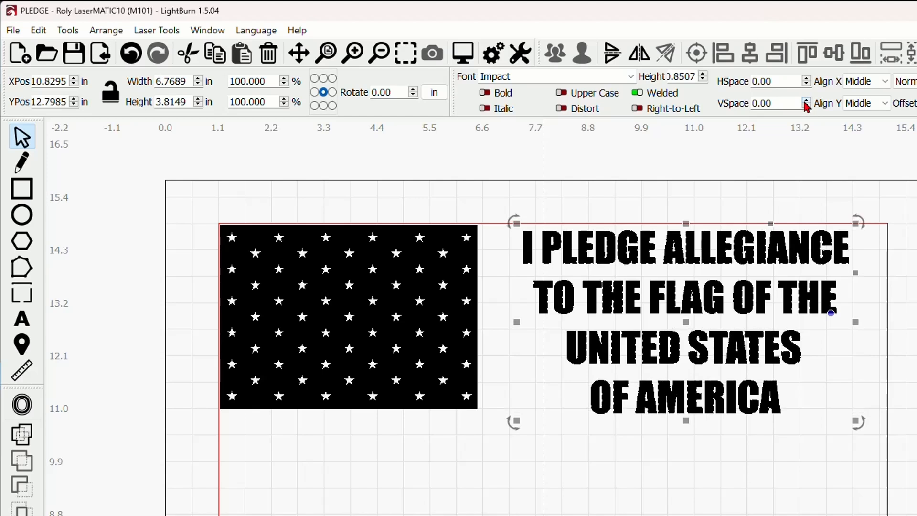
- Try the pledge text block against the canton's edge and bring it back to about X 10.63, Y 12.80 in
{"action": "left_click", "coordinate": [806, 100]}
{"action": "left_click", "coordinate": [807, 106]}
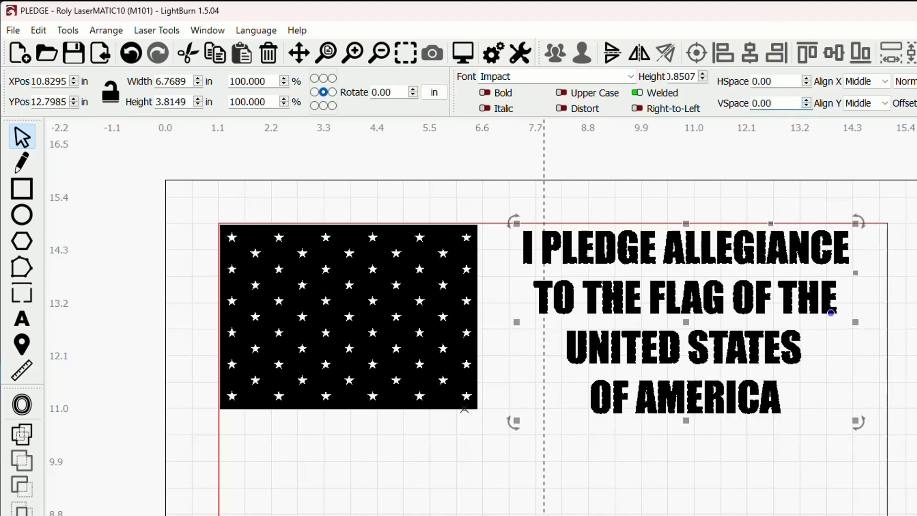
{"action": "left_click_drag", "start_coordinate": [681, 318], "coordinate": [642, 323]}
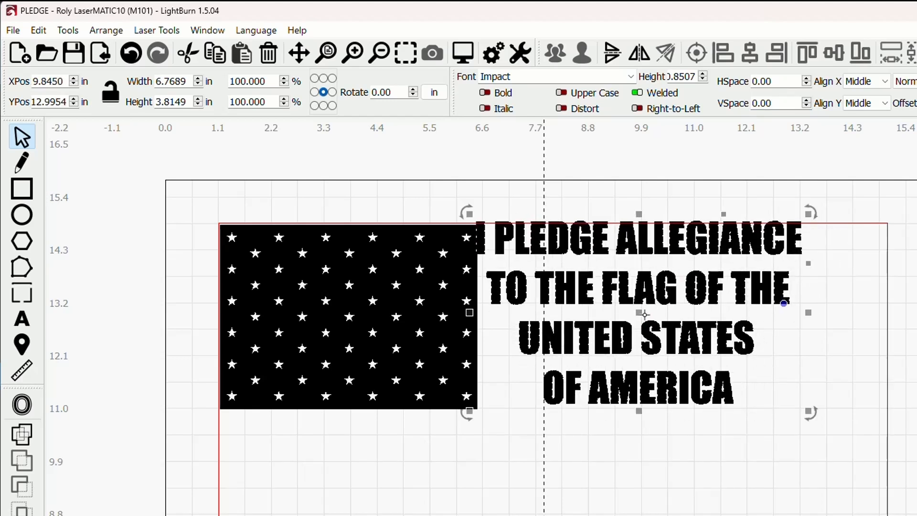
{"action": "left_click_drag", "start_coordinate": [641, 313], "coordinate": [640, 315]}
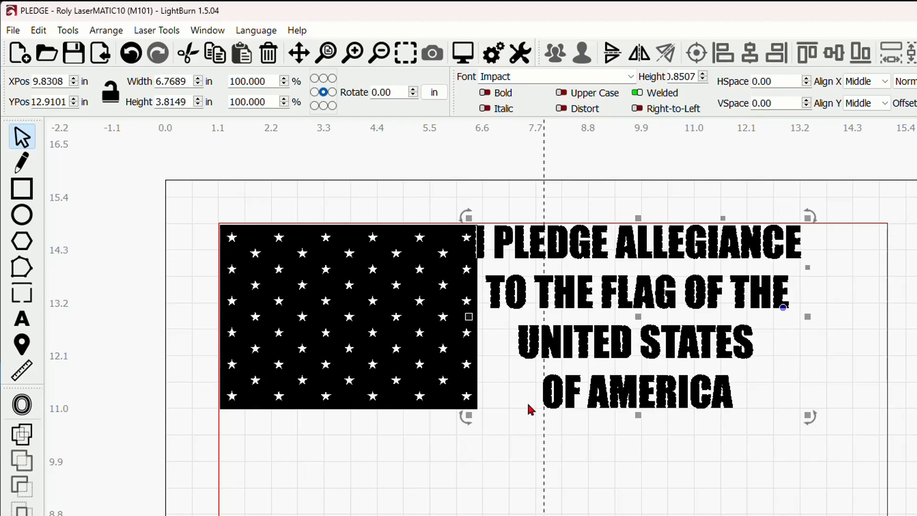
{"action": "left_click_drag", "start_coordinate": [641, 317], "coordinate": [681, 326]}
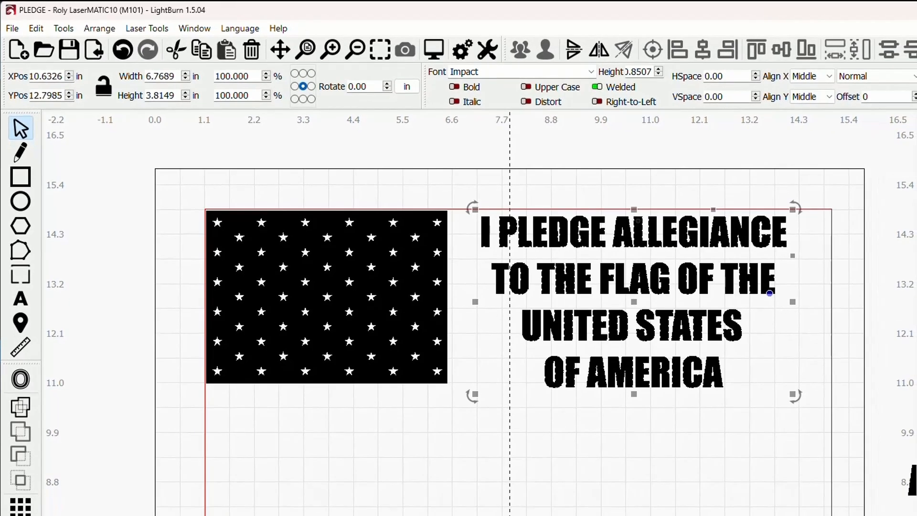
- Set the pledge text's horizontal alignment to Left and move the block back inside the flag outline at about X 10.83 in
{"action": "right_click", "coordinate": [640, 234]}
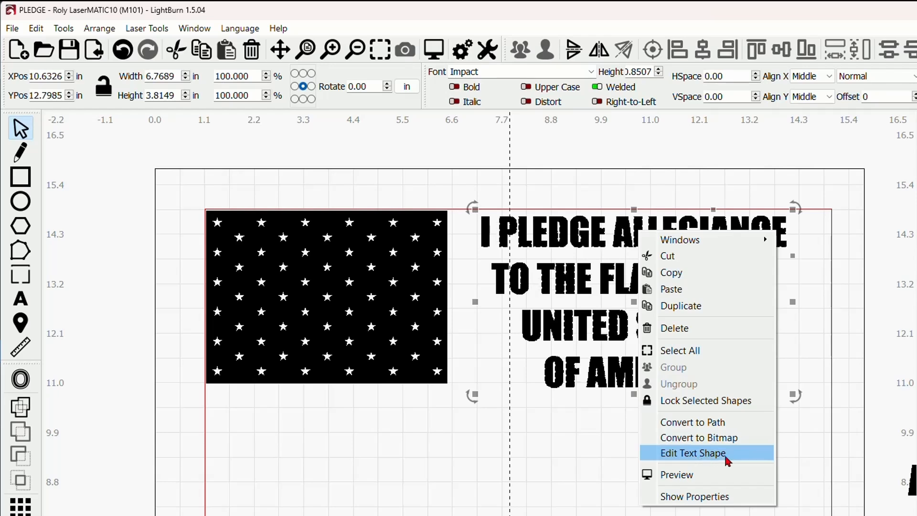
{"action": "left_click", "coordinate": [709, 454]}
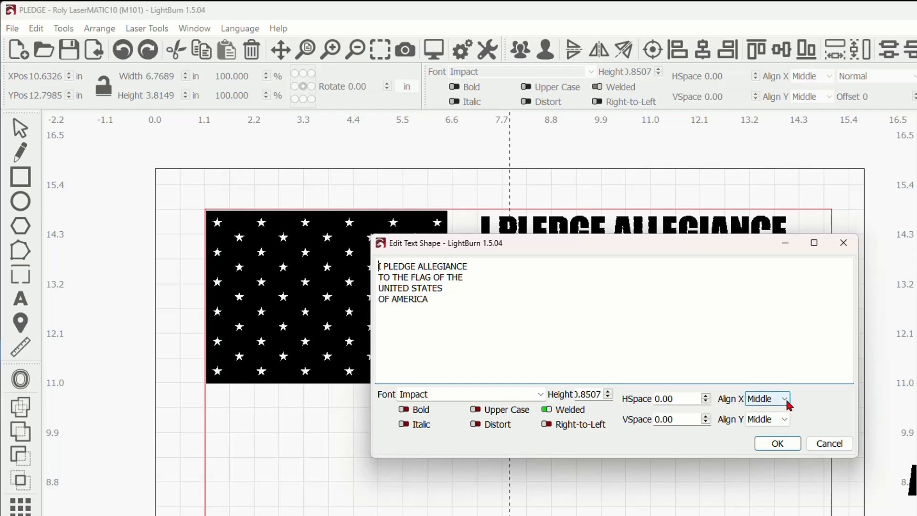
{"action": "left_click", "coordinate": [767, 400]}
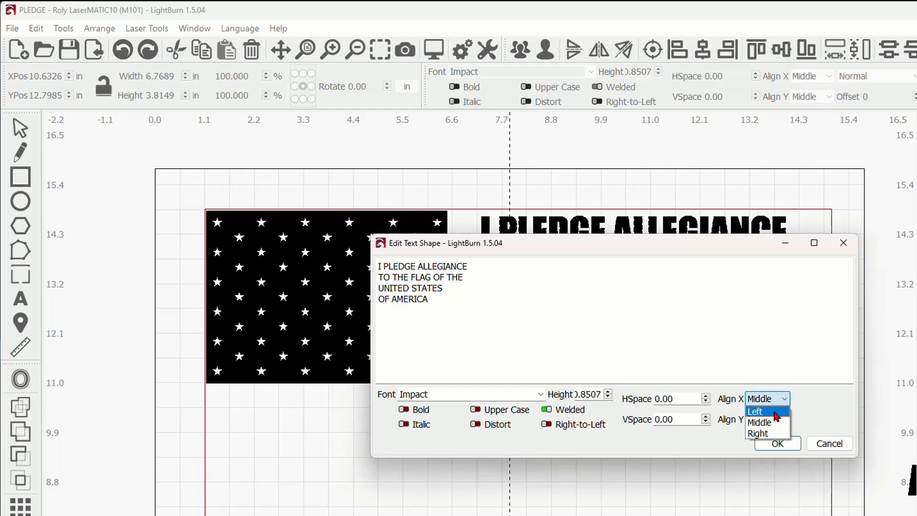
{"action": "left_click", "coordinate": [775, 411]}
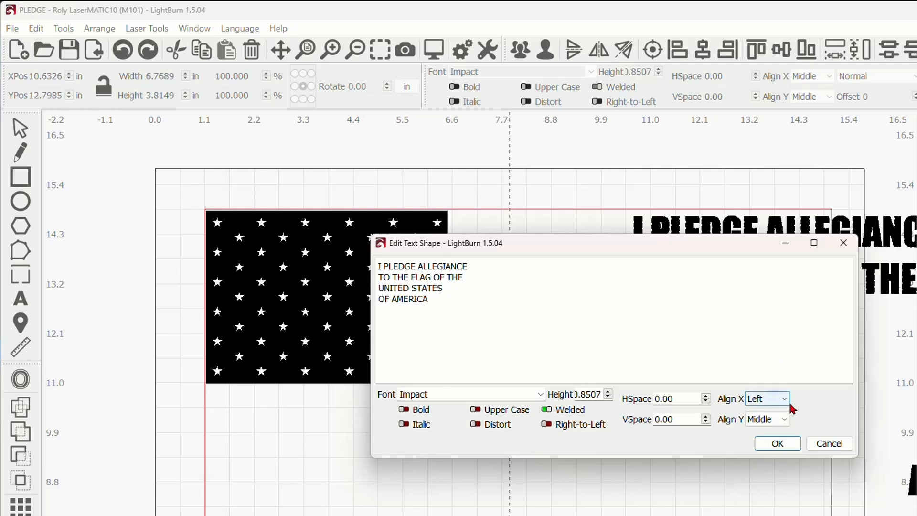
{"action": "left_click", "coordinate": [786, 445]}
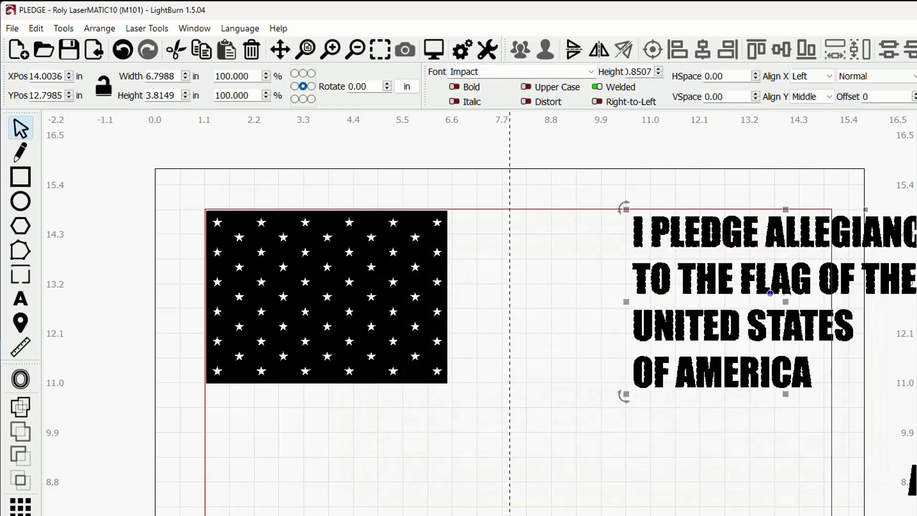
{"action": "left_click_drag", "start_coordinate": [786, 307], "coordinate": [643, 308]}
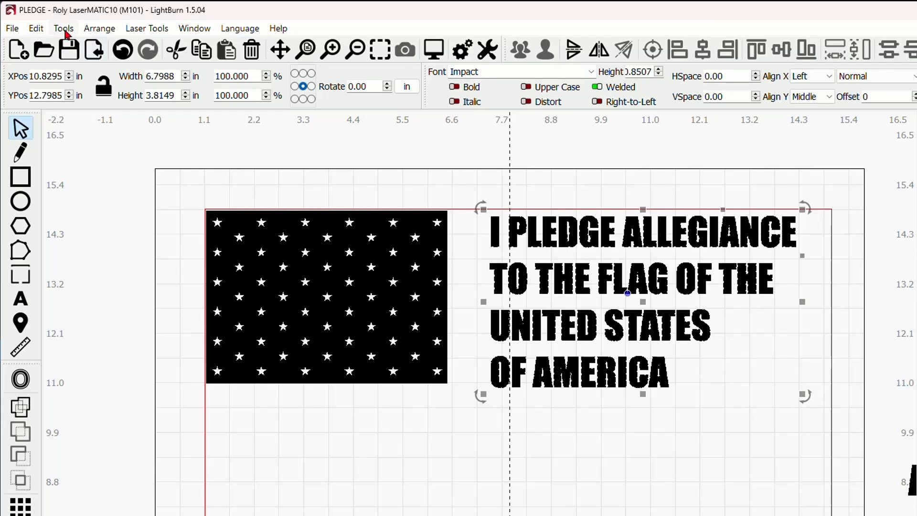
- Convert the "I PLEDGE ALLEGIANCE" text block to paths and deselect it
{"action": "left_click", "coordinate": [37, 30]}
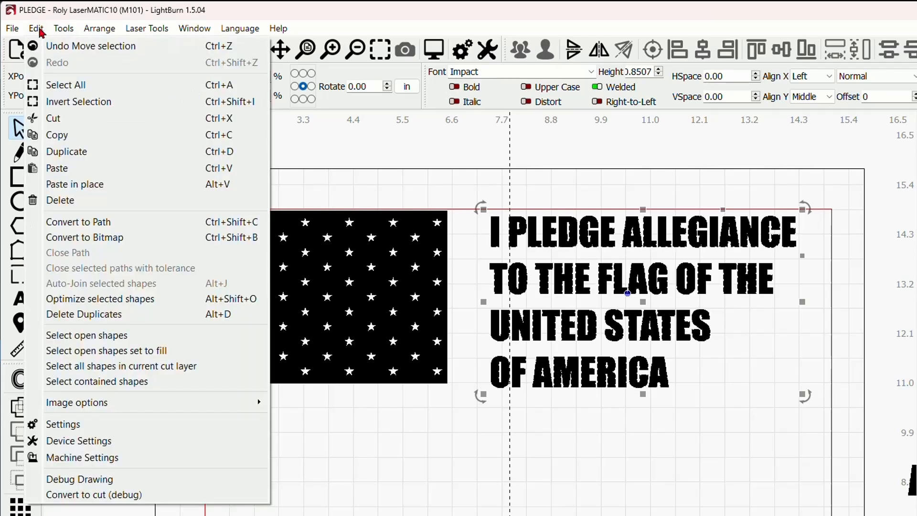
{"action": "left_click", "coordinate": [144, 222]}
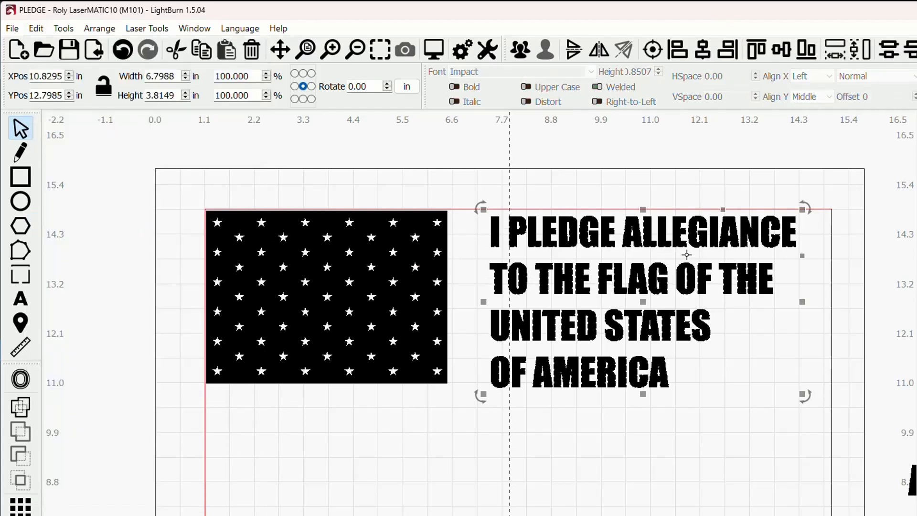
{"action": "left_click", "coordinate": [559, 179]}
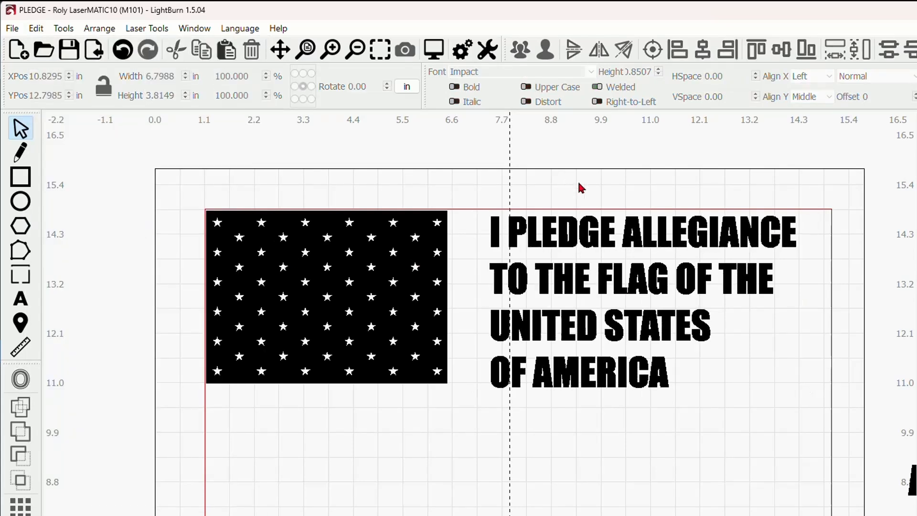
- Select all four converted text lines and move them close to the canton's right edge, at about X 10.04 in
{"action": "left_click_drag", "start_coordinate": [487, 199], "coordinate": [815, 254]}
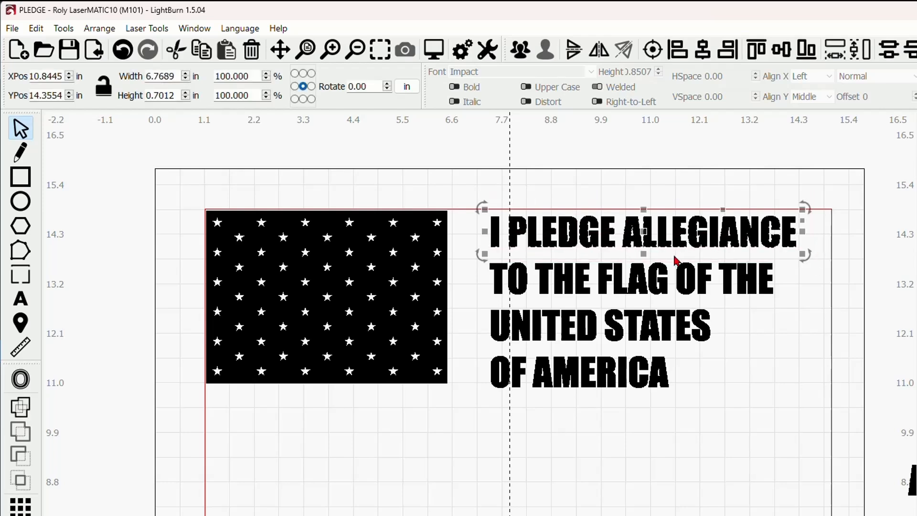
{"action": "left_click", "coordinate": [539, 184]}
{"action": "left_click_drag", "start_coordinate": [470, 176], "coordinate": [814, 420]}
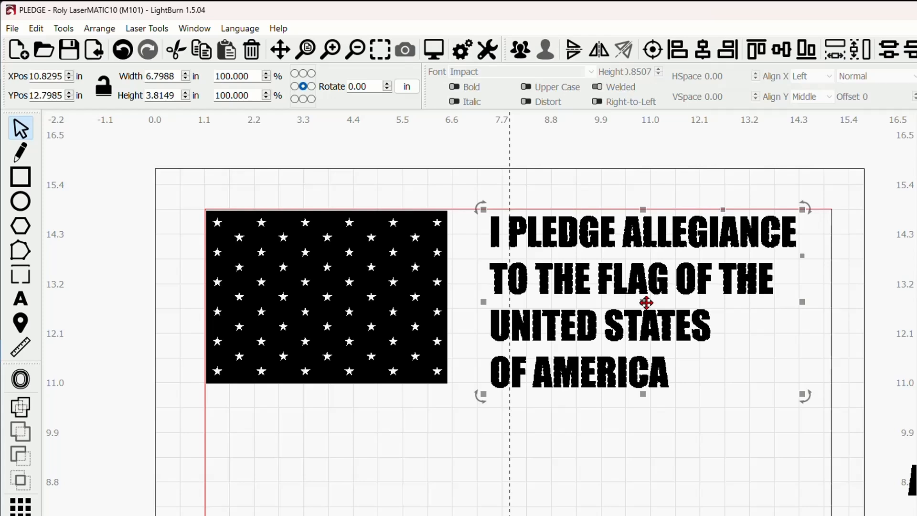
{"action": "left_click_drag", "start_coordinate": [643, 303], "coordinate": [607, 311]}
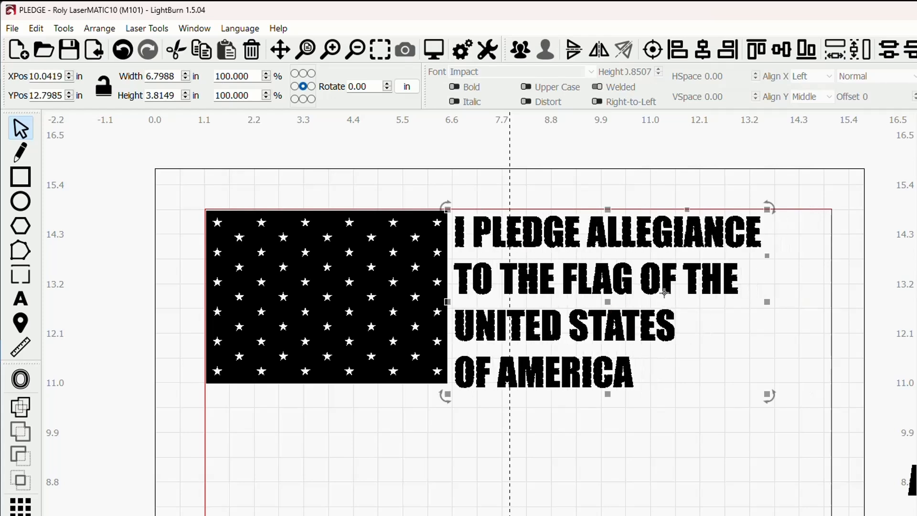
{"action": "left_click", "coordinate": [682, 172]}
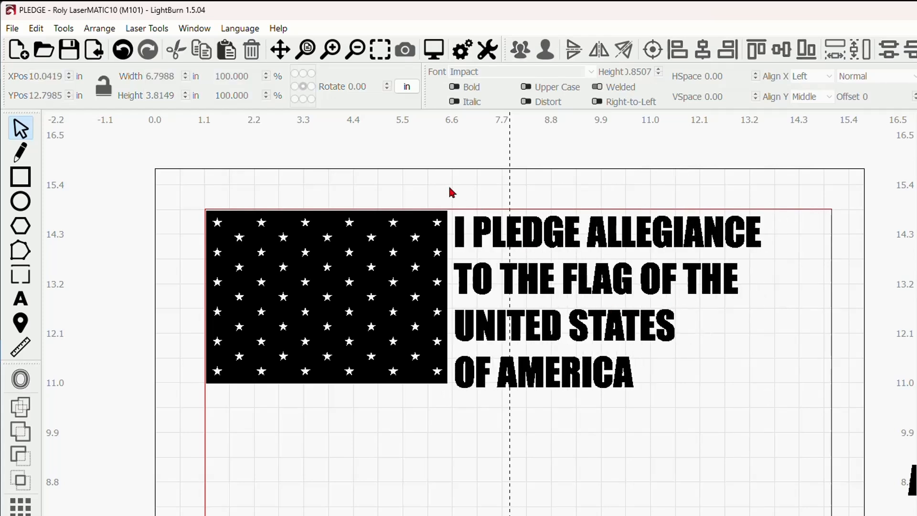
- Stretch the first and second pledge lines to the flag outline's right edge, about 8.22 in and 8.26 in wide
{"action": "left_click_drag", "start_coordinate": [445, 187], "coordinate": [794, 263]}
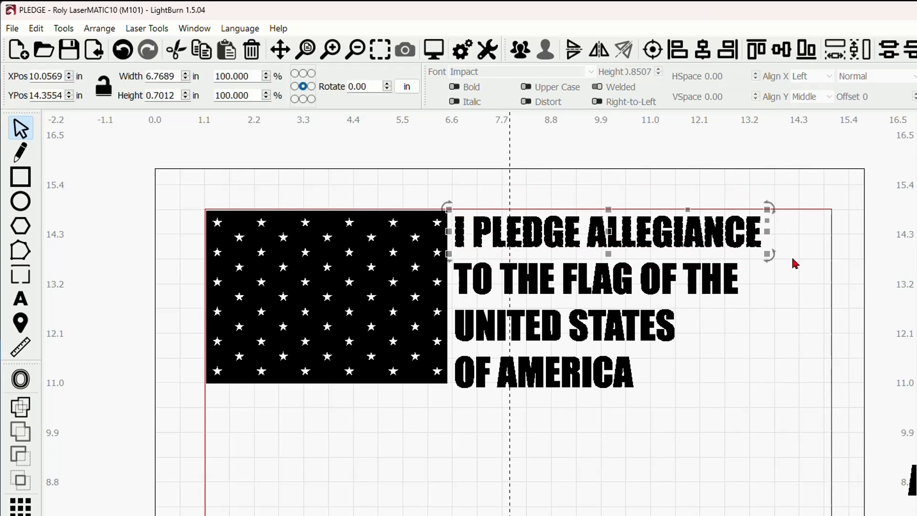
{"action": "left_click_drag", "start_coordinate": [769, 230], "coordinate": [834, 231]}
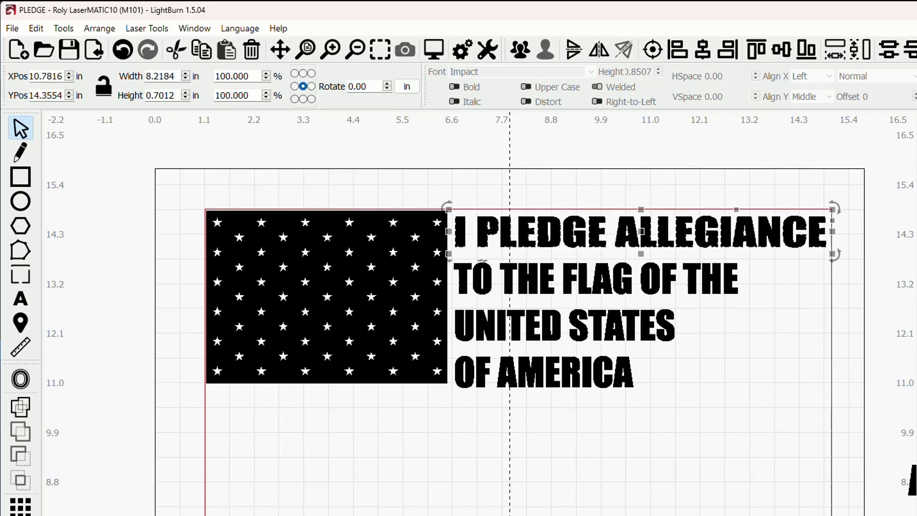
{"action": "left_click", "coordinate": [495, 172]}
{"action": "left_click_drag", "start_coordinate": [452, 251], "coordinate": [834, 270]}
{"action": "left_click", "coordinate": [617, 167]}
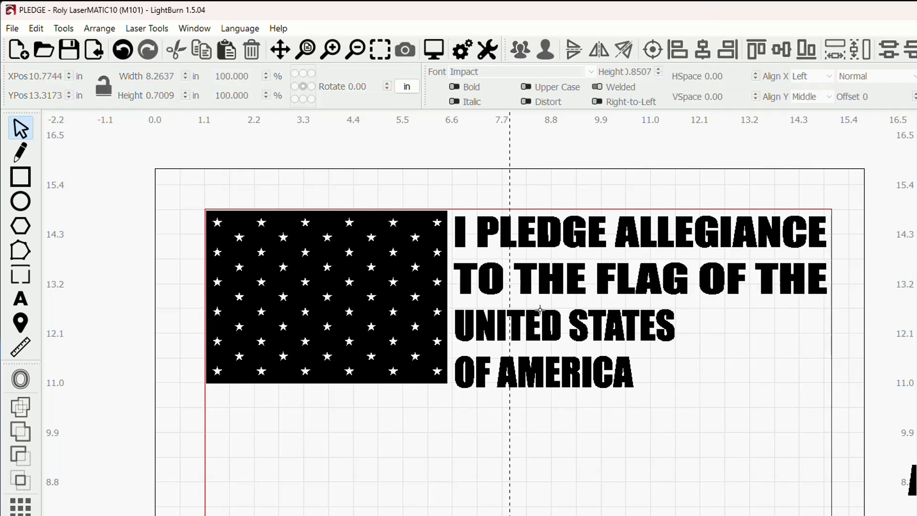
- Stretch the "UNITED STATES" and "OF AMERICA" lines to the outline's right edge, about 8.27 in and 8.25 in wide
{"action": "left_click_drag", "start_coordinate": [452, 302], "coordinate": [836, 323]}
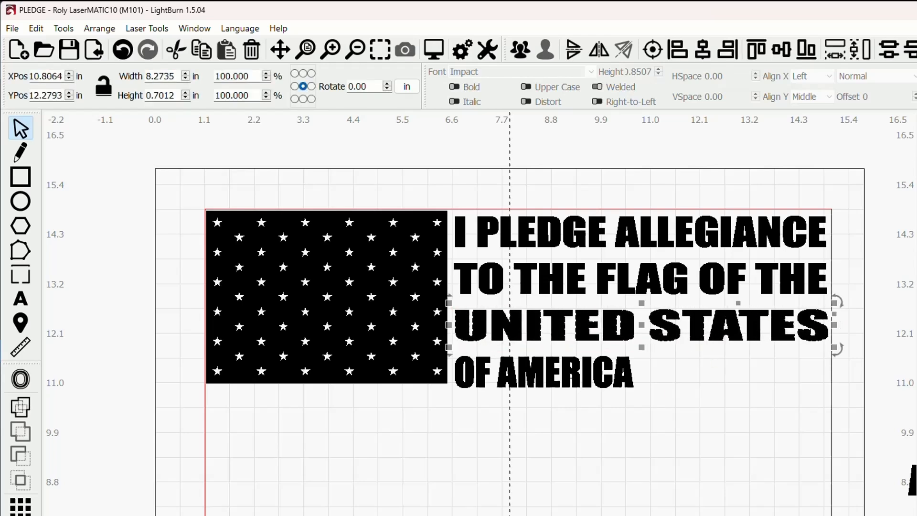
{"action": "left_click", "coordinate": [591, 412]}
{"action": "left_click_drag", "start_coordinate": [456, 353], "coordinate": [673, 415]}
{"action": "left_click_drag", "start_coordinate": [641, 371], "coordinate": [833, 363]}
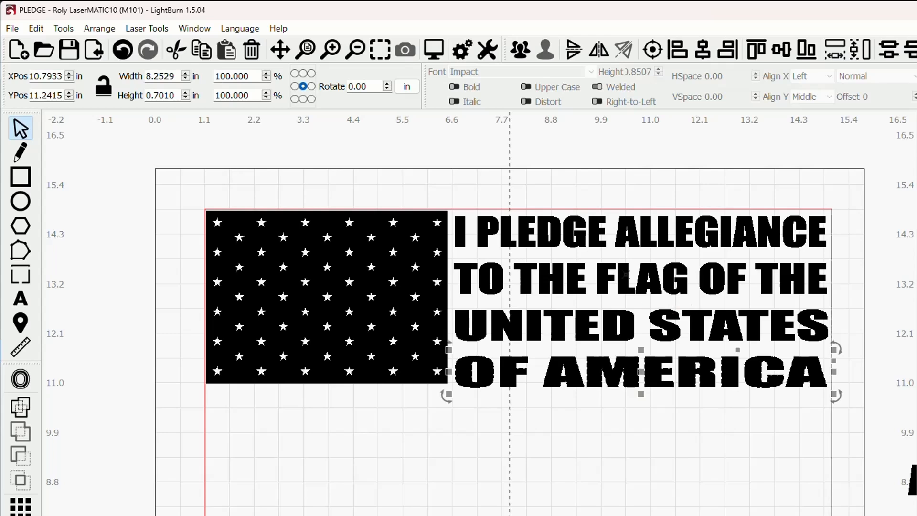
{"action": "left_click", "coordinate": [578, 173]}
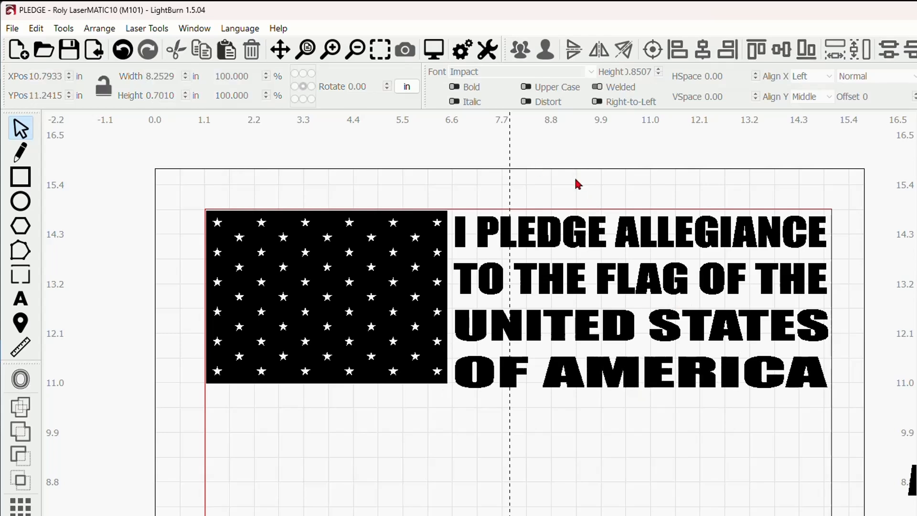
- Apply a 16-point Deform to all four pledge lines and pull the upper three points of the left edge down
{"action": "left_click_drag", "start_coordinate": [444, 173], "coordinate": [839, 419]}
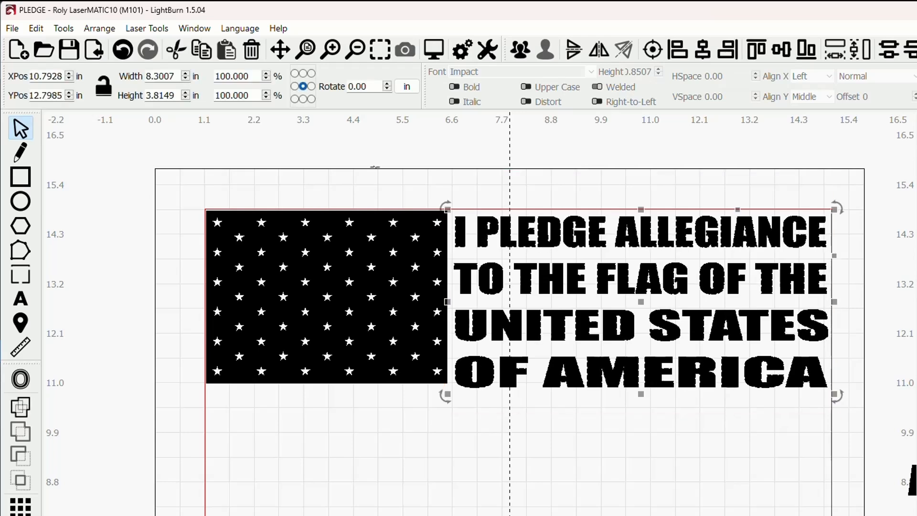
{"action": "left_click", "coordinate": [64, 28]}
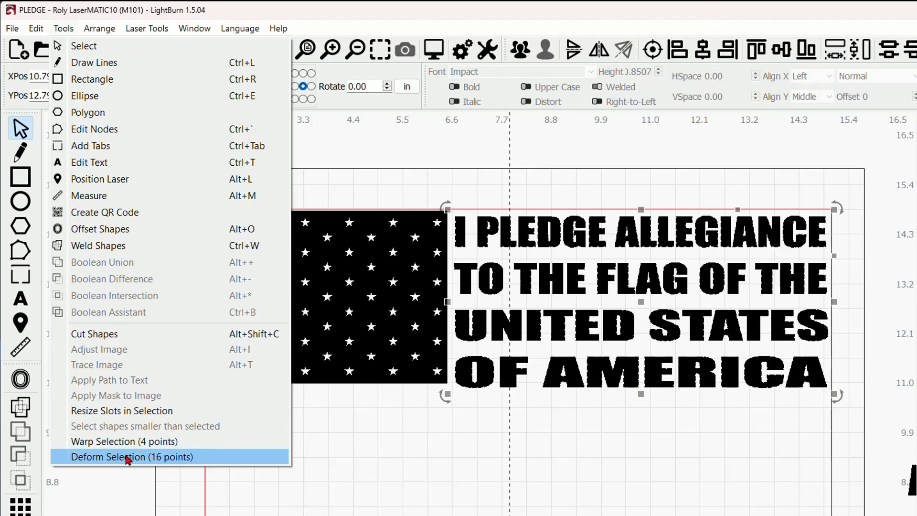
{"action": "left_click", "coordinate": [128, 457]}
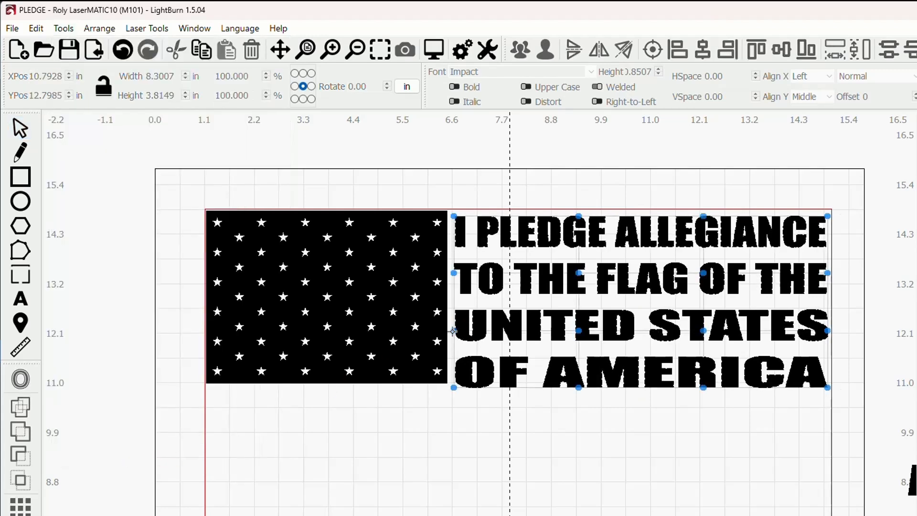
{"action": "left_click_drag", "start_coordinate": [454, 330], "coordinate": [454, 341]}
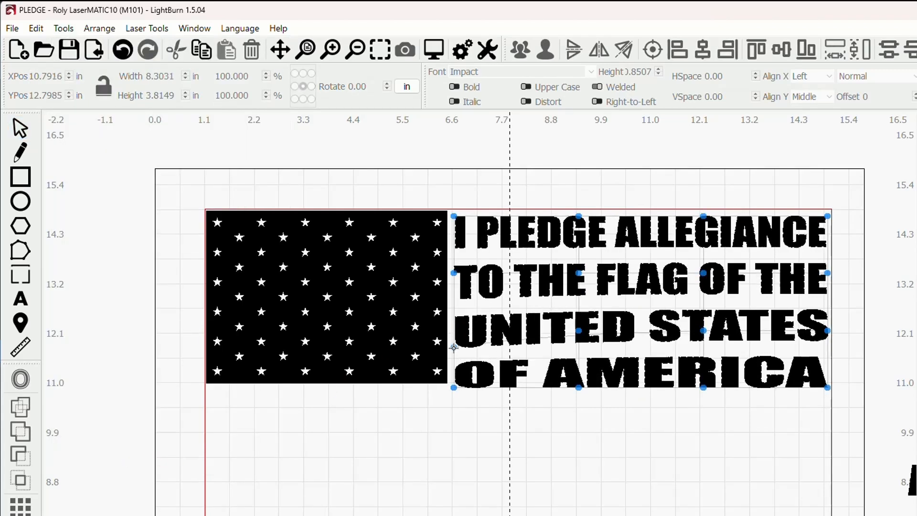
{"action": "left_click_drag", "start_coordinate": [453, 273], "coordinate": [453, 294]}
{"action": "left_click_drag", "start_coordinate": [454, 216], "coordinate": [454, 227]}
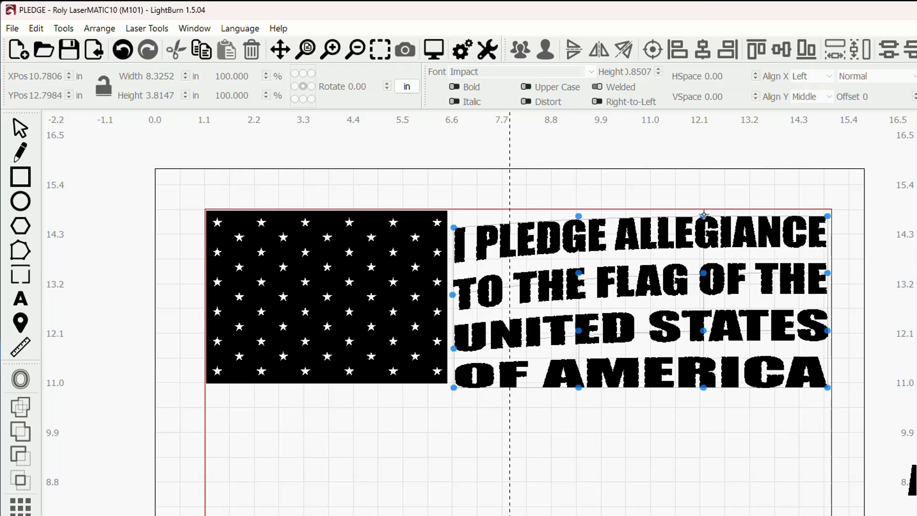
- Pull all four deform points in the third column down to create a wave through the pledge text
{"action": "left_click_drag", "start_coordinate": [704, 214], "coordinate": [706, 234]}
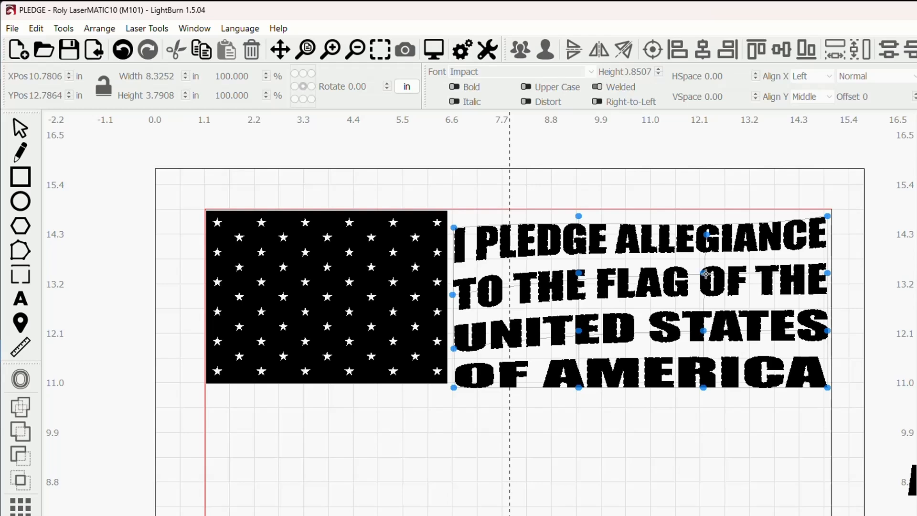
{"action": "left_click_drag", "start_coordinate": [702, 272], "coordinate": [703, 294]}
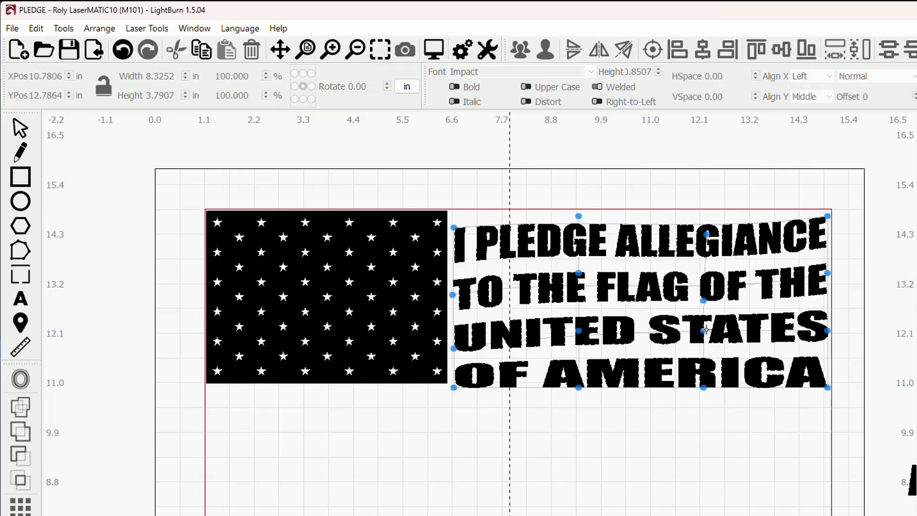
{"action": "left_click_drag", "start_coordinate": [706, 330], "coordinate": [705, 356]}
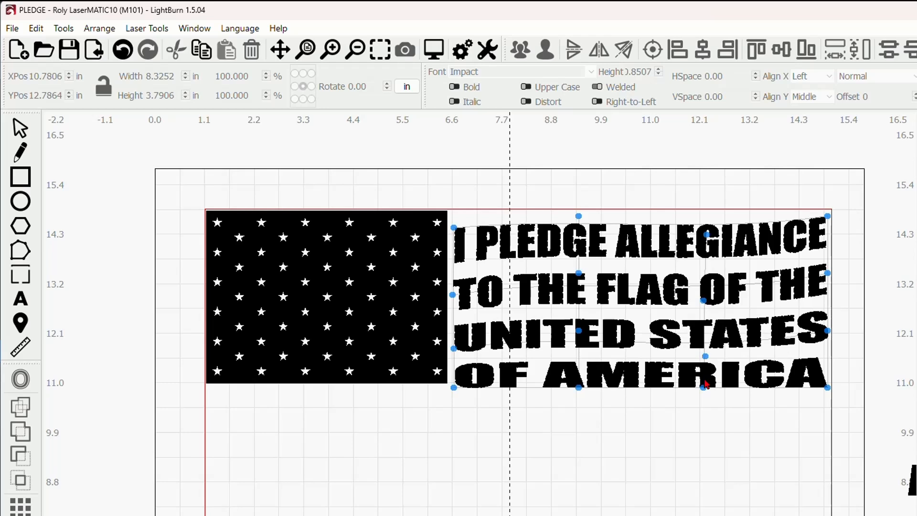
{"action": "mouse_move", "coordinate": [702, 388]}
{"action": "left_mouse_down"}
{"action": "mouse_move", "coordinate": [703, 406]}
{"action": "mouse_move", "coordinate": [705, 391]}
{"action": "left_mouse_up"}
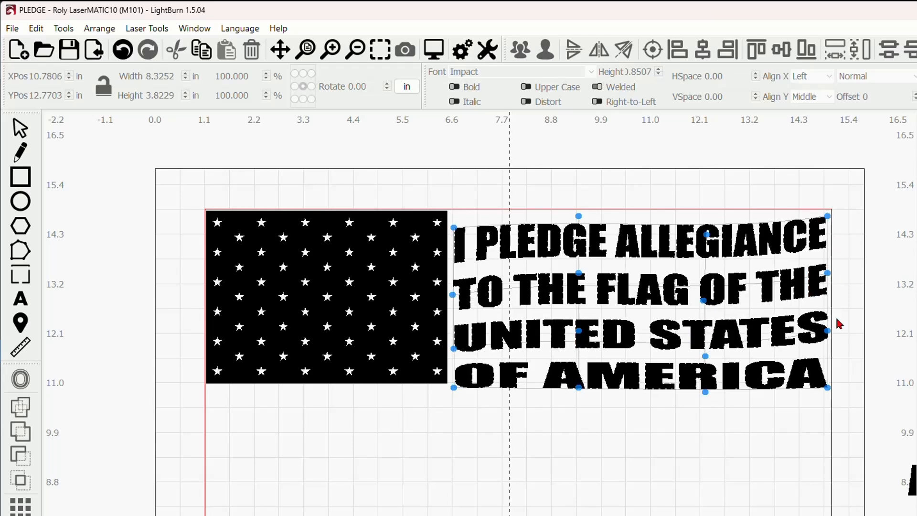
- Refine the pledge text's wave by raising its upper left deform points, pulling the lower-left corner down and outward, and adjusting the inner points
{"action": "mouse_move", "coordinate": [830, 331]}
{"action": "left_mouse_down"}
{"action": "mouse_move", "coordinate": [829, 342]}
{"action": "mouse_move", "coordinate": [825, 334]}
{"action": "left_mouse_up"}
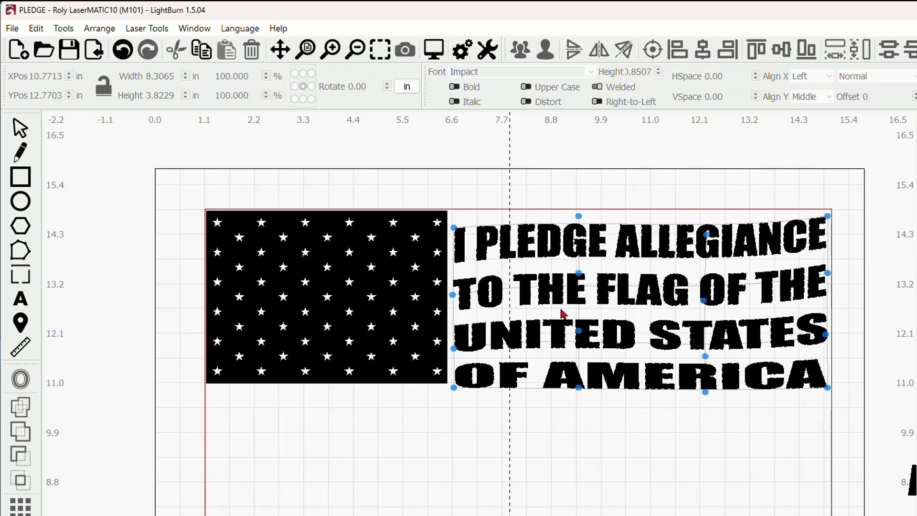
{"action": "left_click_drag", "start_coordinate": [455, 349], "coordinate": [453, 333]}
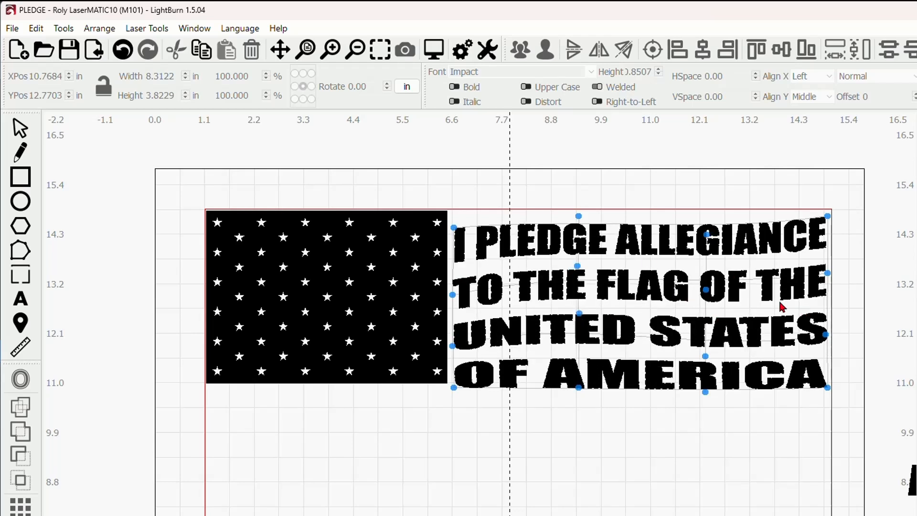
{"action": "left_click_drag", "start_coordinate": [454, 227], "coordinate": [451, 219]}
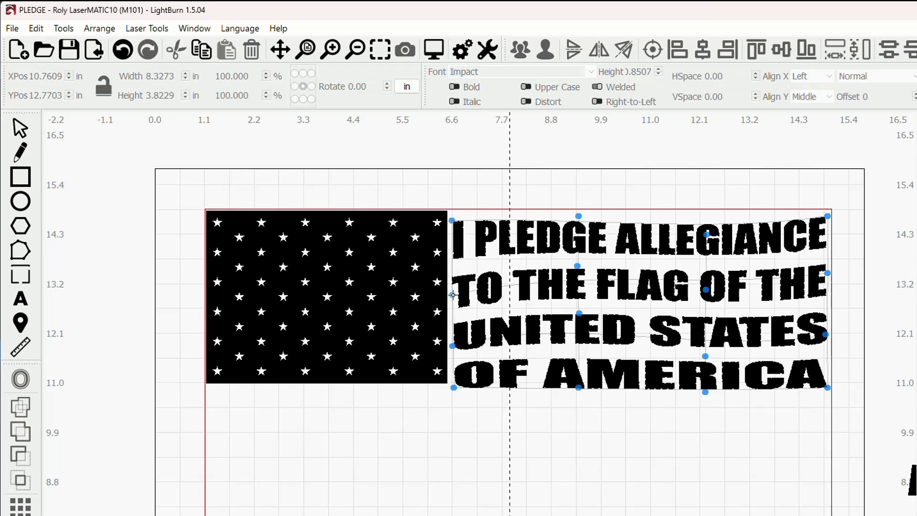
{"action": "left_click_drag", "start_coordinate": [451, 295], "coordinate": [452, 290]}
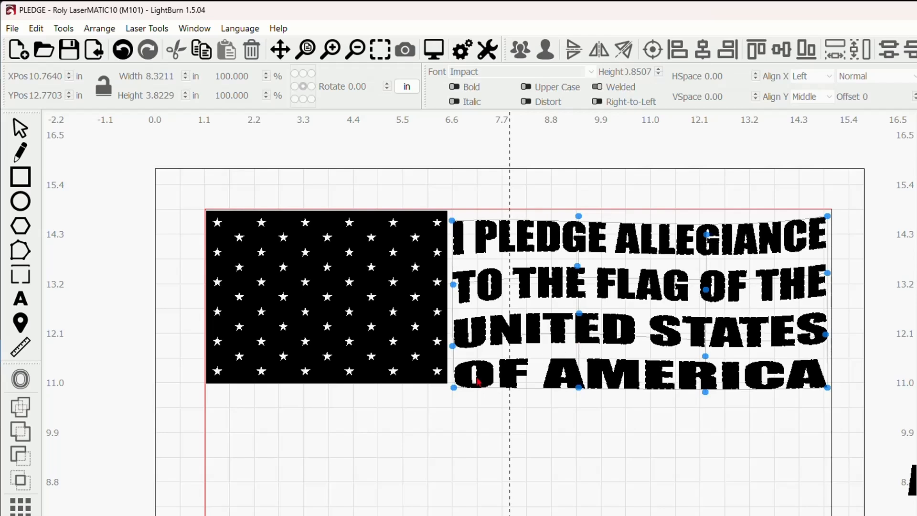
{"action": "mouse_move", "coordinate": [454, 387]}
{"action": "left_mouse_down"}
{"action": "mouse_move", "coordinate": [449, 375]}
{"action": "mouse_move", "coordinate": [448, 399]}
{"action": "left_mouse_up"}
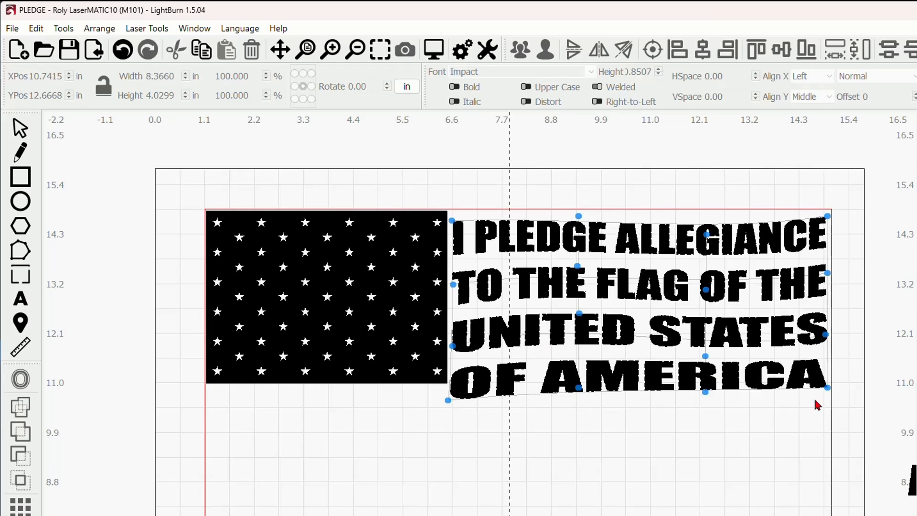
{"action": "left_click", "coordinate": [20, 128]}
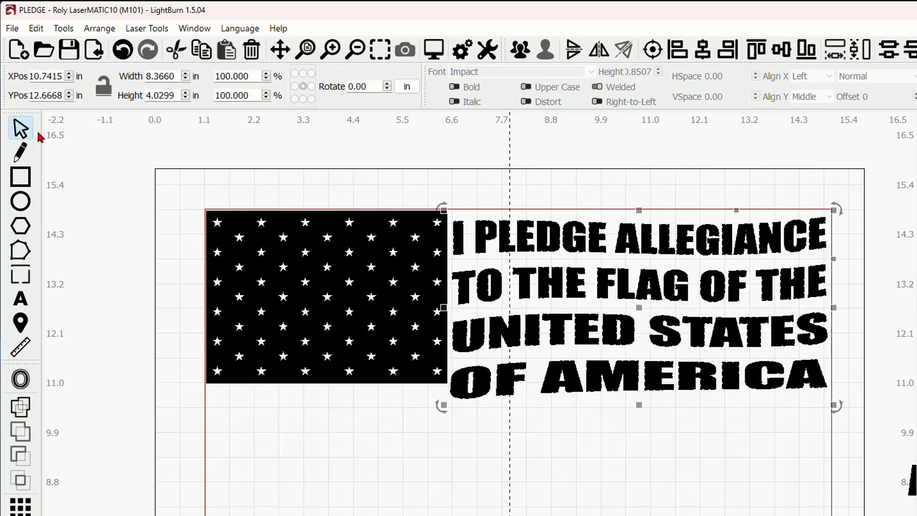
- Scale the deformed pledge text to about 3.74 in high, move it beside the canton, and stretch it to about 8.24 in wide
{"action": "left_click_drag", "start_coordinate": [442, 406], "coordinate": [468, 379]}
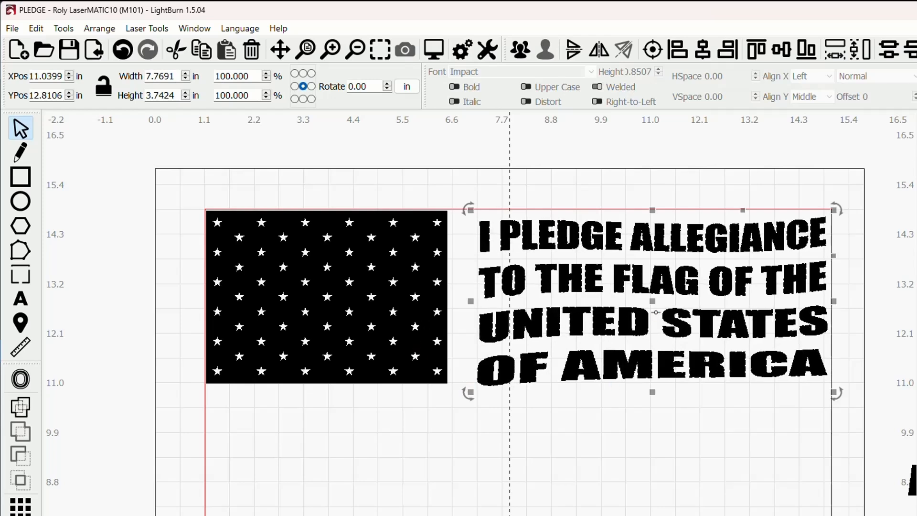
{"action": "left_click_drag", "start_coordinate": [656, 311], "coordinate": [624, 296]}
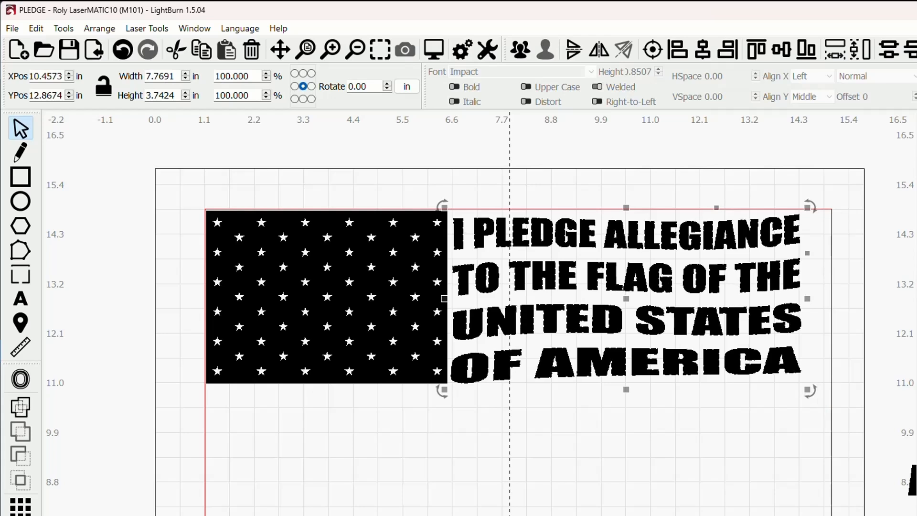
{"action": "left_click_drag", "start_coordinate": [807, 299], "coordinate": [829, 298]}
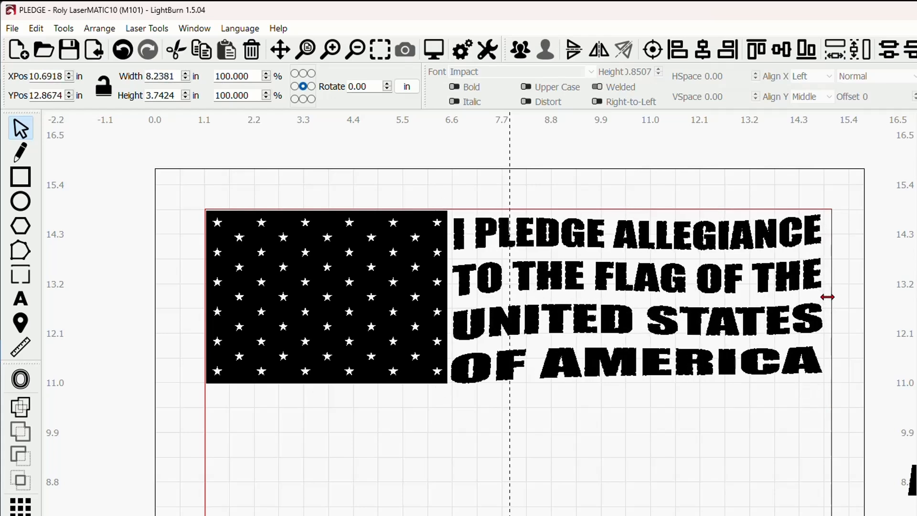
{"action": "left_click", "coordinate": [591, 457]}
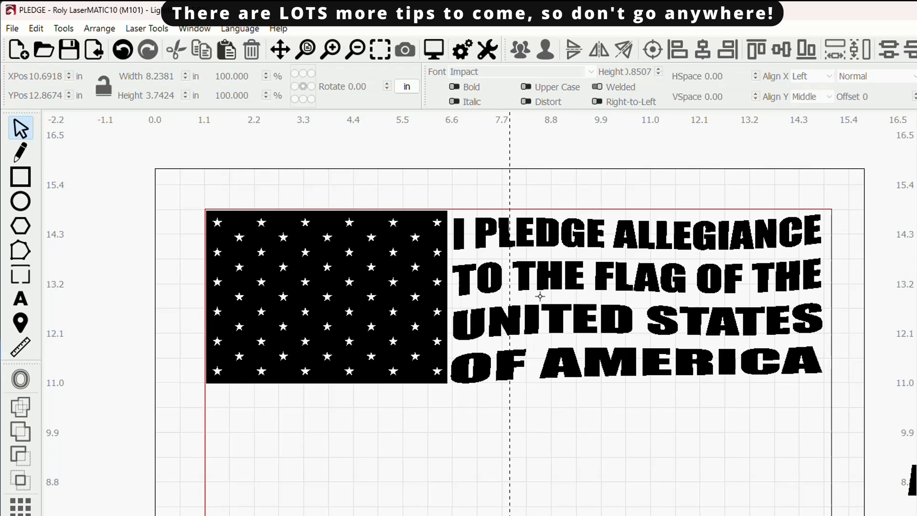
- Apply a 16-point Deform to the star canton and pull its top corners and second top point down to curve the upper edge
{"action": "left_click_drag", "start_coordinate": [190, 191], "coordinate": [454, 408]}
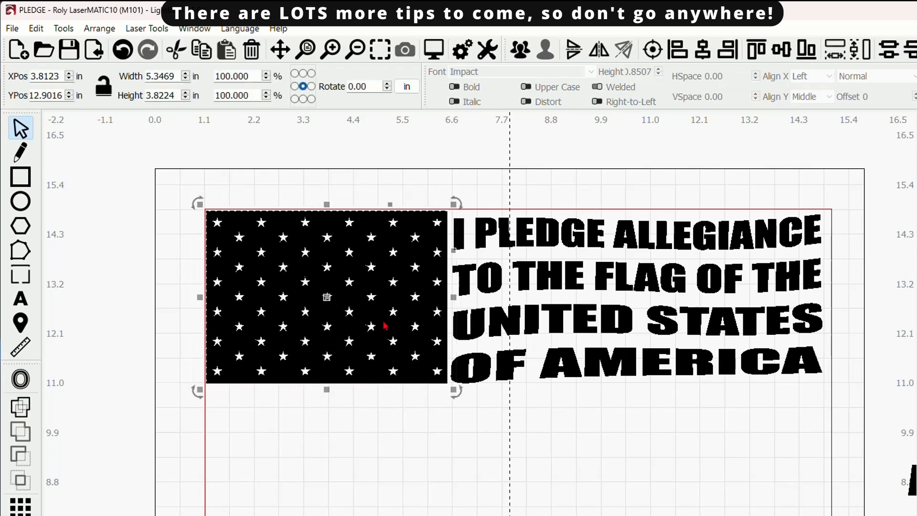
{"action": "left_click", "coordinate": [67, 30]}
{"action": "left_click", "coordinate": [119, 457]}
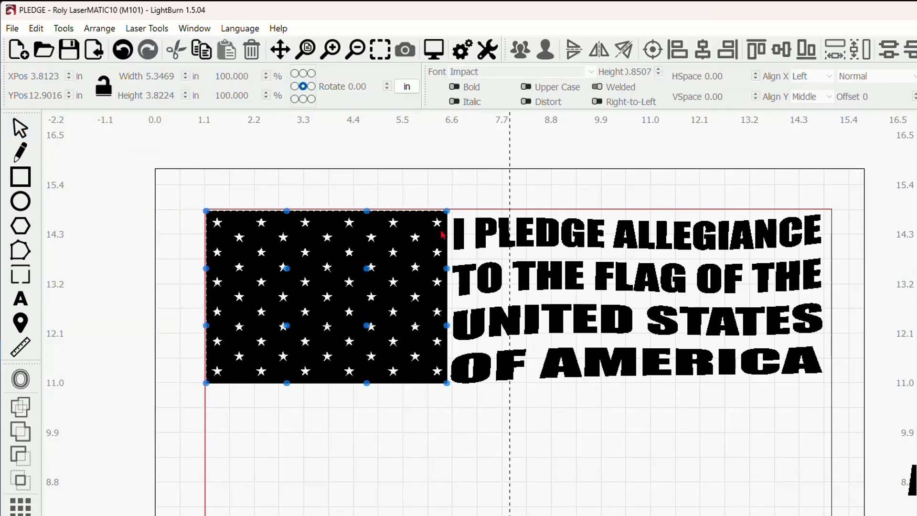
{"action": "left_click_drag", "start_coordinate": [446, 211], "coordinate": [444, 212]}
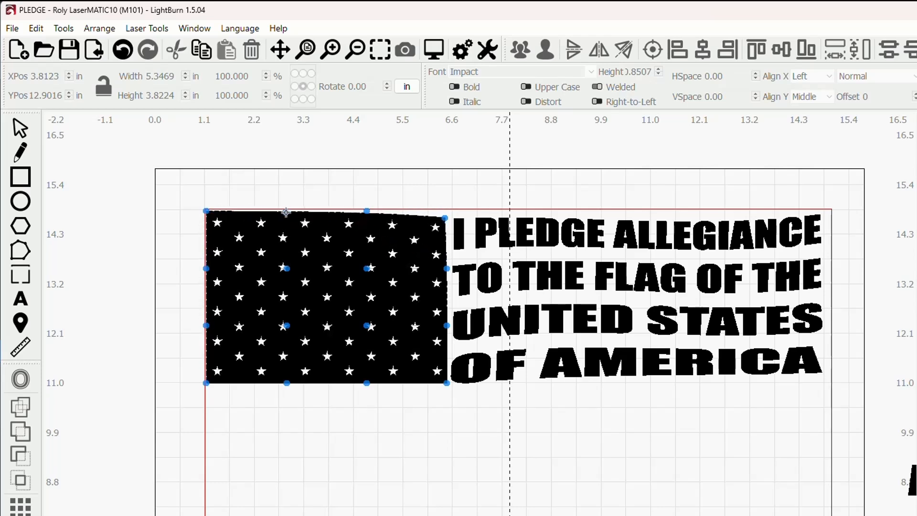
{"action": "left_click_drag", "start_coordinate": [286, 211], "coordinate": [288, 223]}
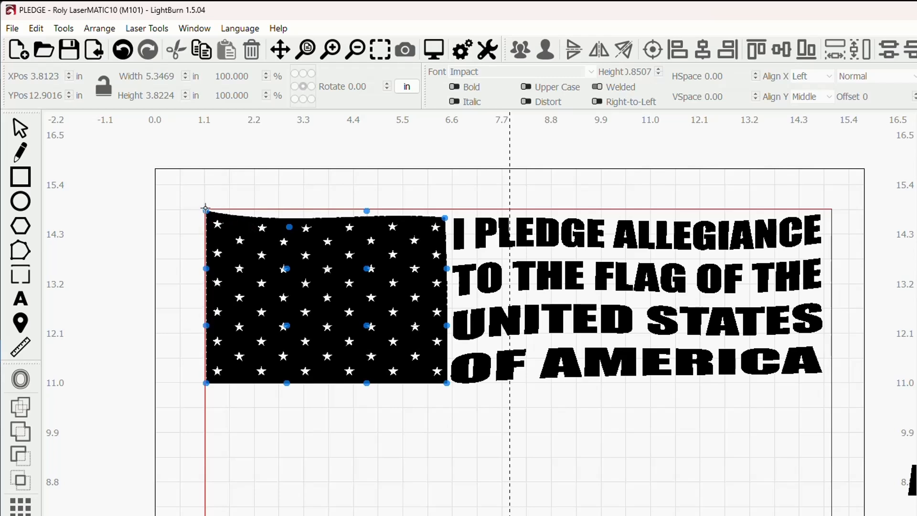
{"action": "left_click_drag", "start_coordinate": [205, 208], "coordinate": [206, 226]}
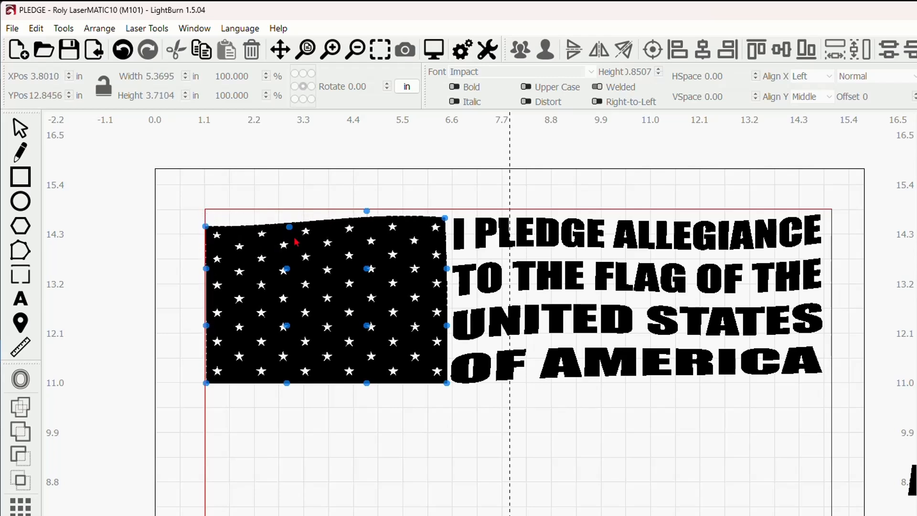
{"action": "left_click_drag", "start_coordinate": [287, 228], "coordinate": [286, 218]}
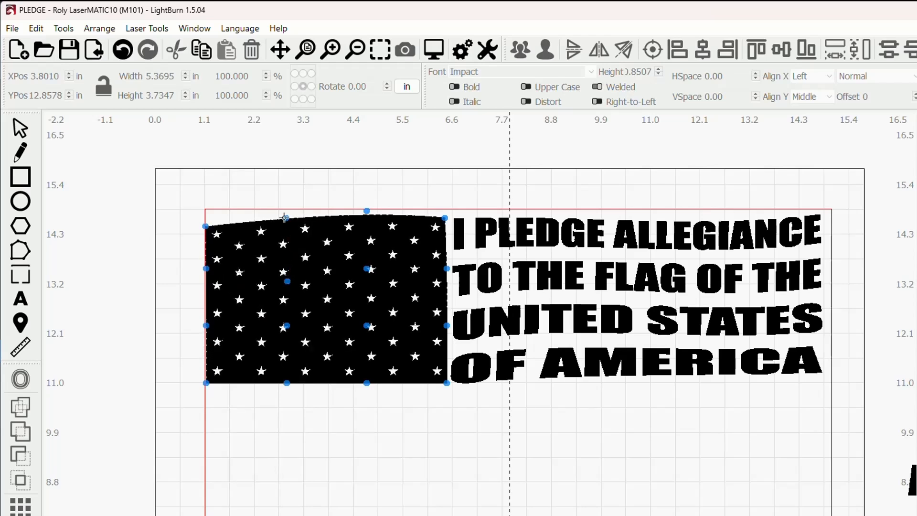
{"action": "left_click_drag", "start_coordinate": [284, 218], "coordinate": [284, 225]}
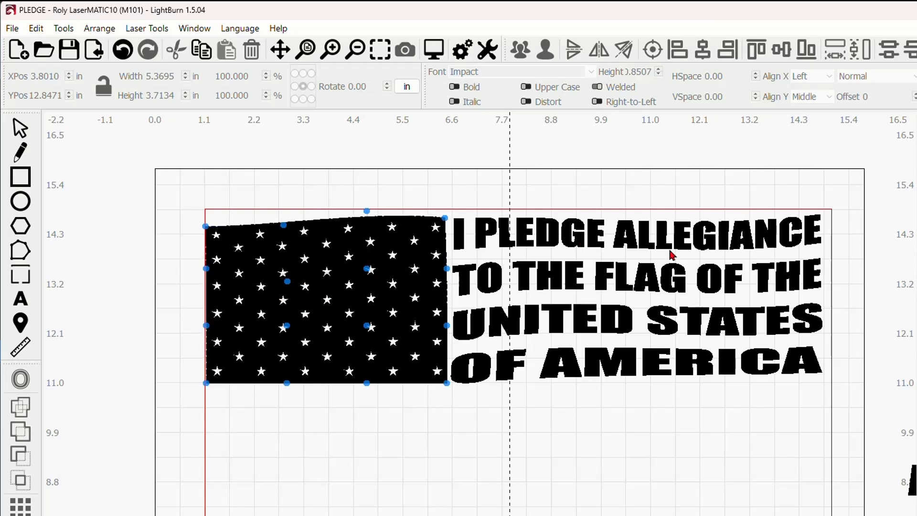
{"action": "left_click", "coordinate": [20, 129]}
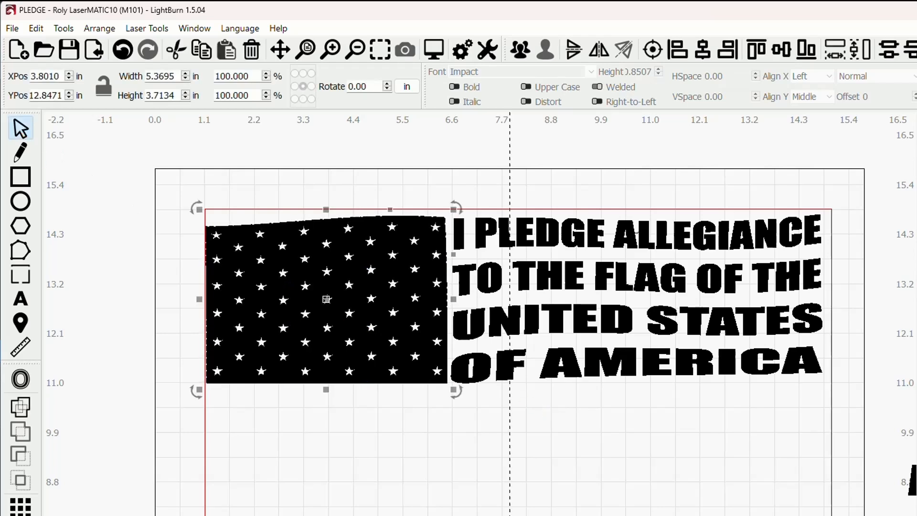
- Apply a 16-point Deform to the flag outline and shape its top edge into a wave following the canton and pledge text
{"action": "key", "text": "ctrl+a"}
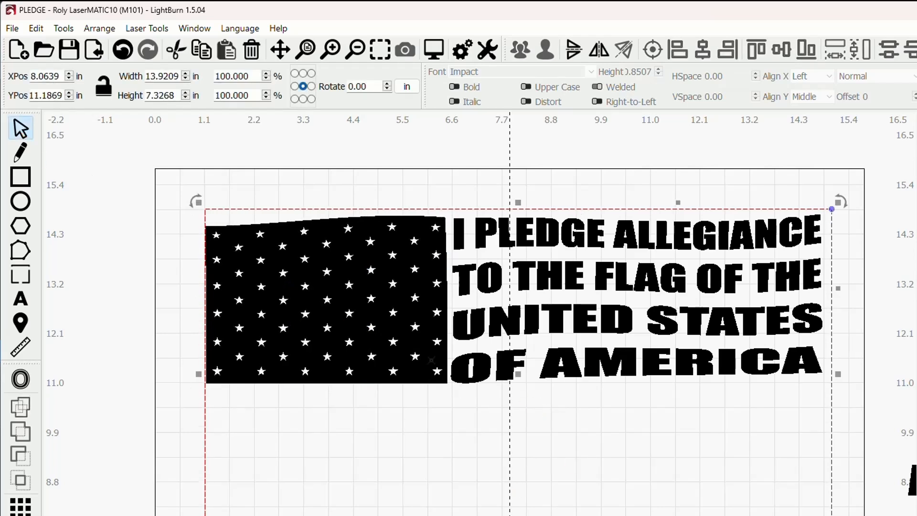
{"action": "left_click", "coordinate": [71, 32]}
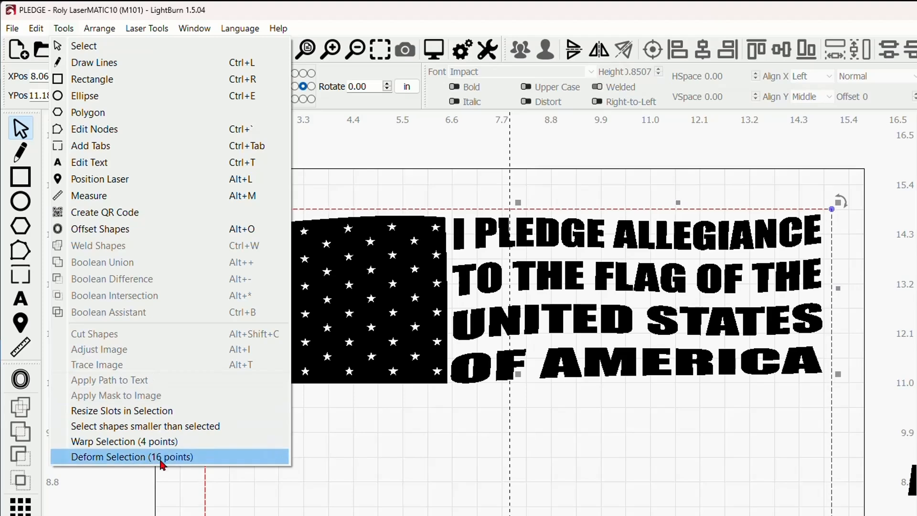
{"action": "left_click", "coordinate": [124, 457]}
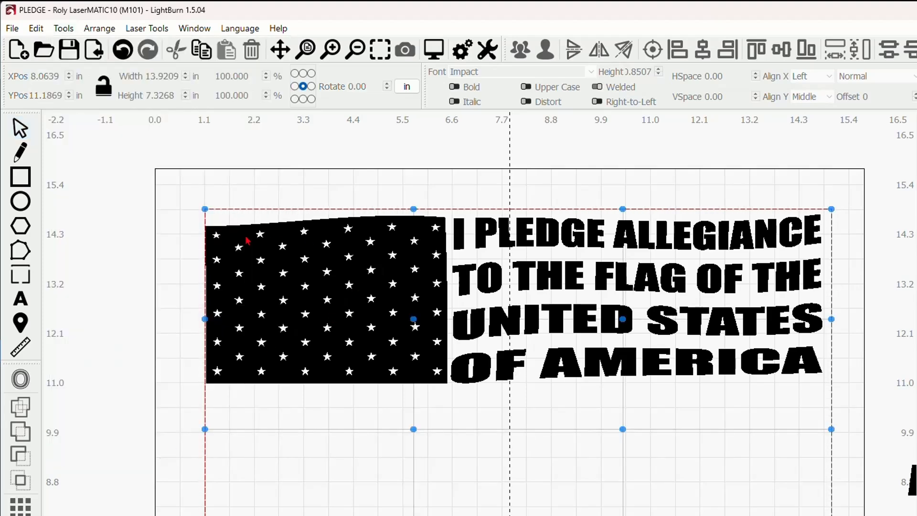
{"action": "left_click_drag", "start_coordinate": [203, 210], "coordinate": [203, 218]}
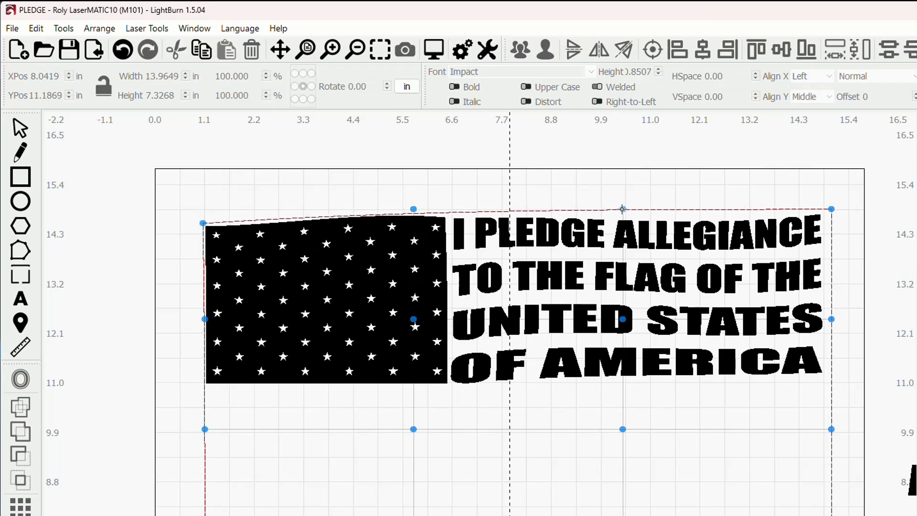
{"action": "left_click_drag", "start_coordinate": [622, 209], "coordinate": [631, 213]}
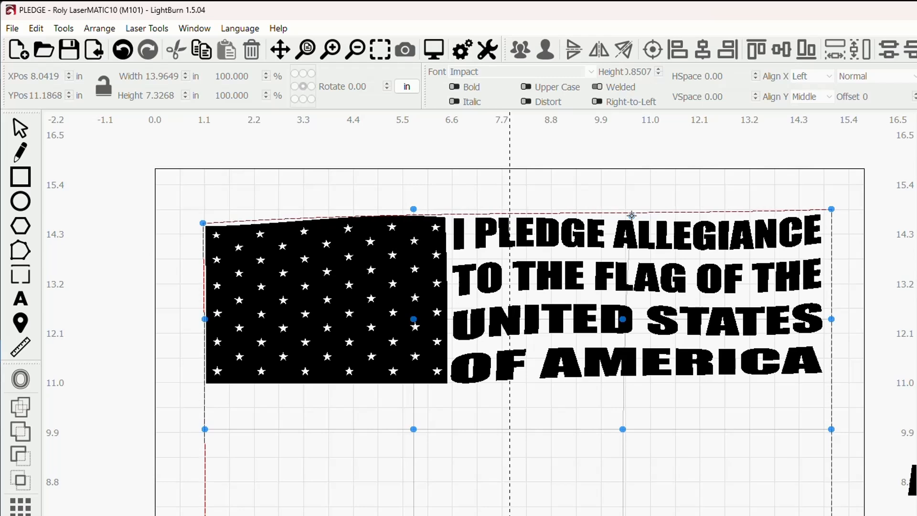
{"action": "left_click_drag", "start_coordinate": [622, 318], "coordinate": [632, 333]}
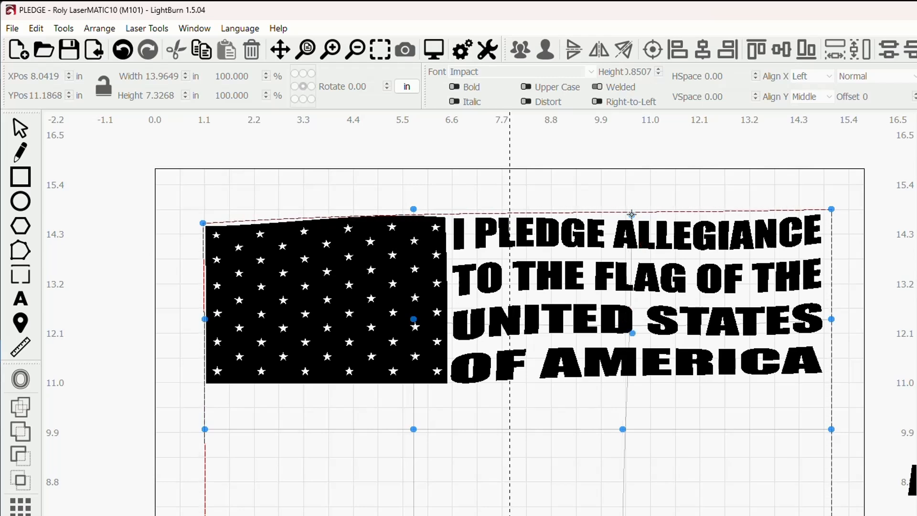
{"action": "left_click_drag", "start_coordinate": [631, 216], "coordinate": [713, 225]}
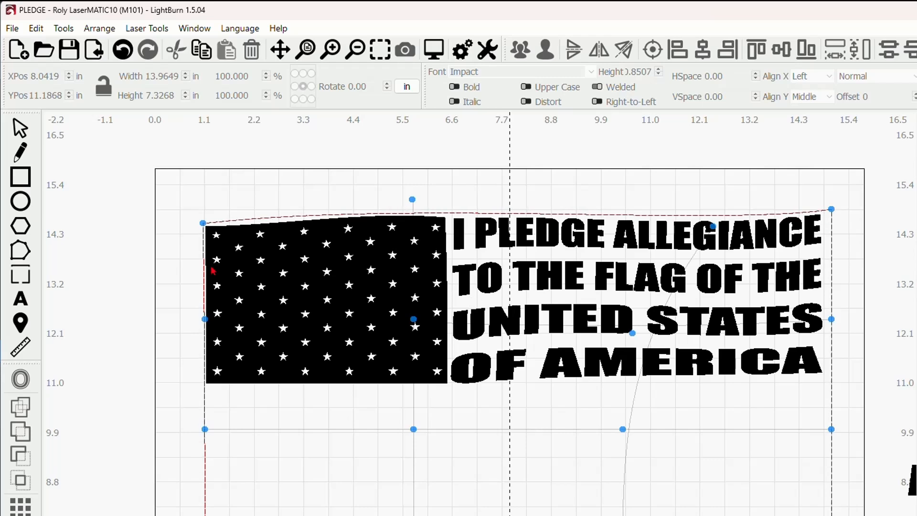
{"action": "left_click", "coordinate": [24, 133]}
{"action": "scroll", "coordinate": [286, 310], "scroll_direction": "down", "scroll_amount": 1}
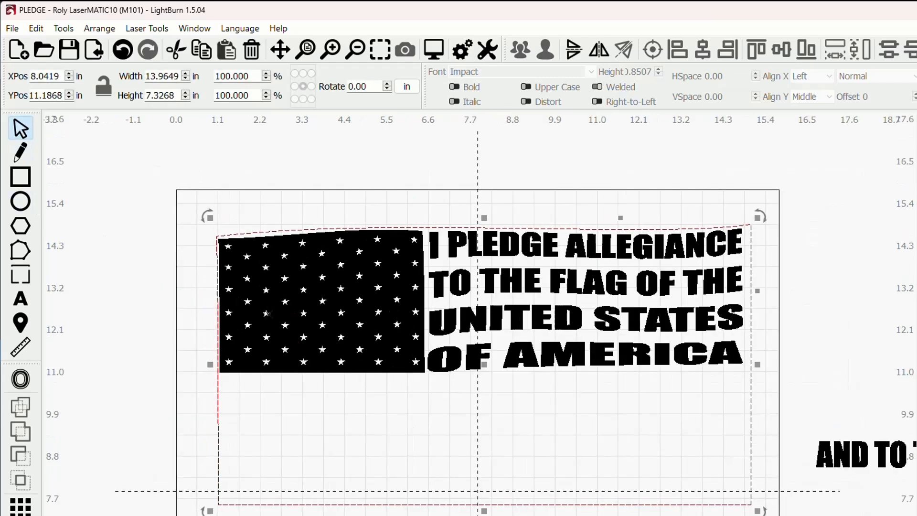
{"action": "left_click", "coordinate": [511, 417]}
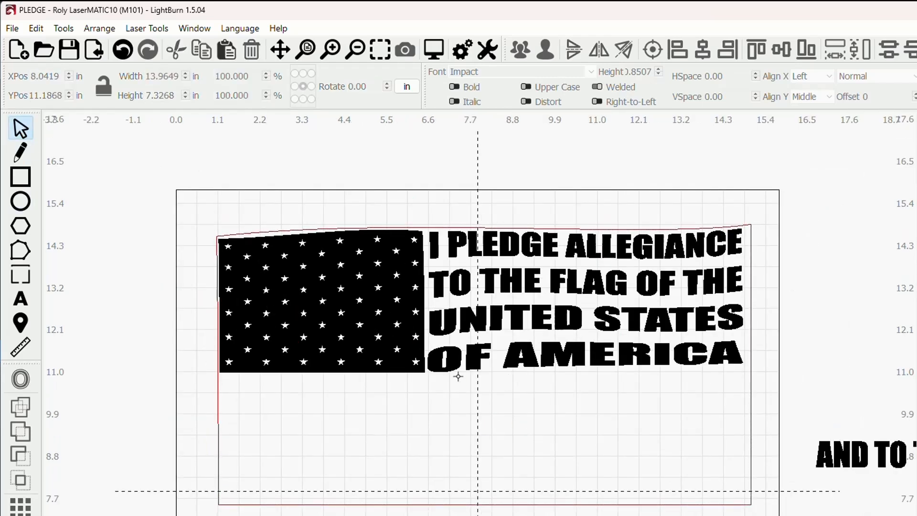
- Move the "AND TO THE REPUBLIC FOR WHICH IT STANDS" text block onto the flag below the canton and upper pledge lines
{"action": "scroll", "coordinate": [510, 384], "scroll_direction": "down", "scroll_amount": 1}
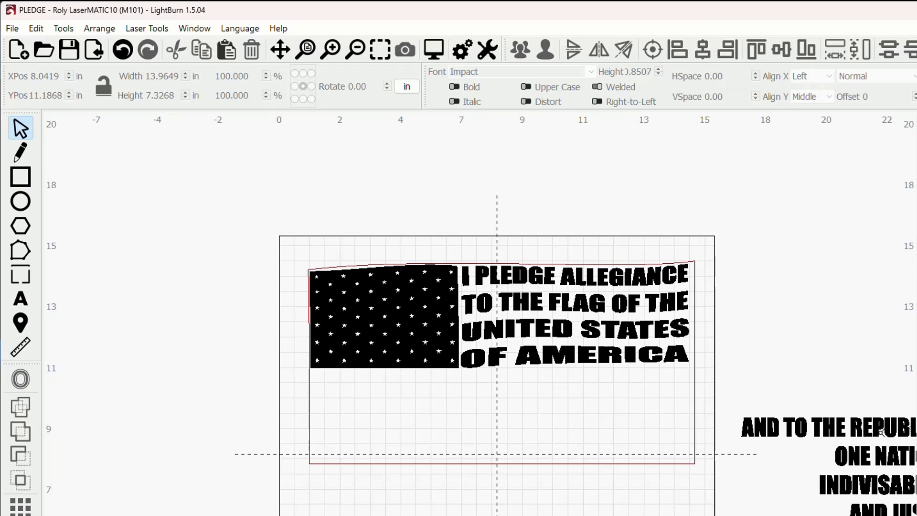
{"action": "left_click", "coordinate": [867, 432]}
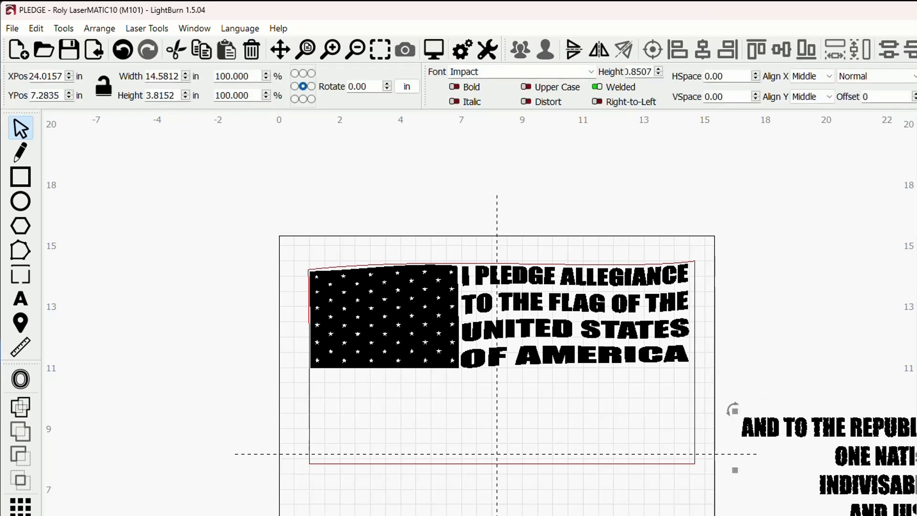
{"action": "left_click_drag", "start_coordinate": [888, 466], "coordinate": [461, 422]}
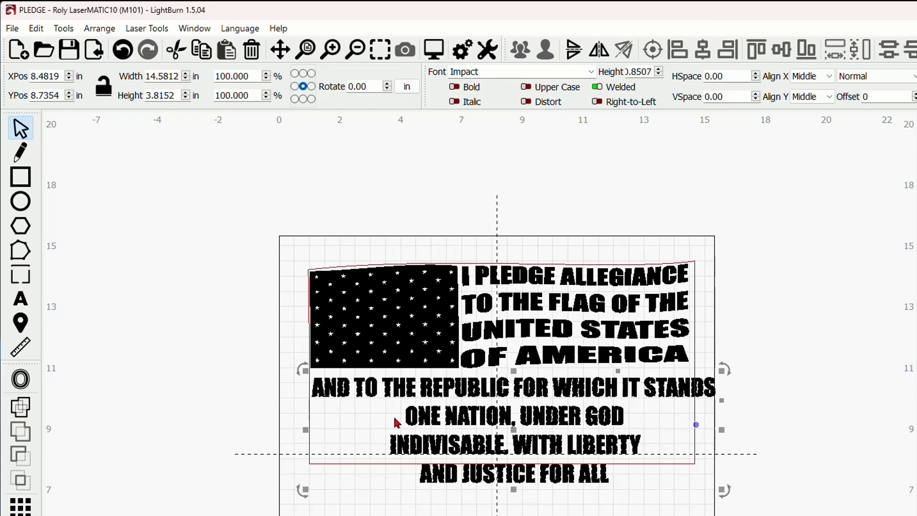
- Set the lower pledge text block's horizontal alignment to Left
{"action": "right_click", "coordinate": [529, 390]}
{"action": "left_click", "coordinate": [645, 502]}
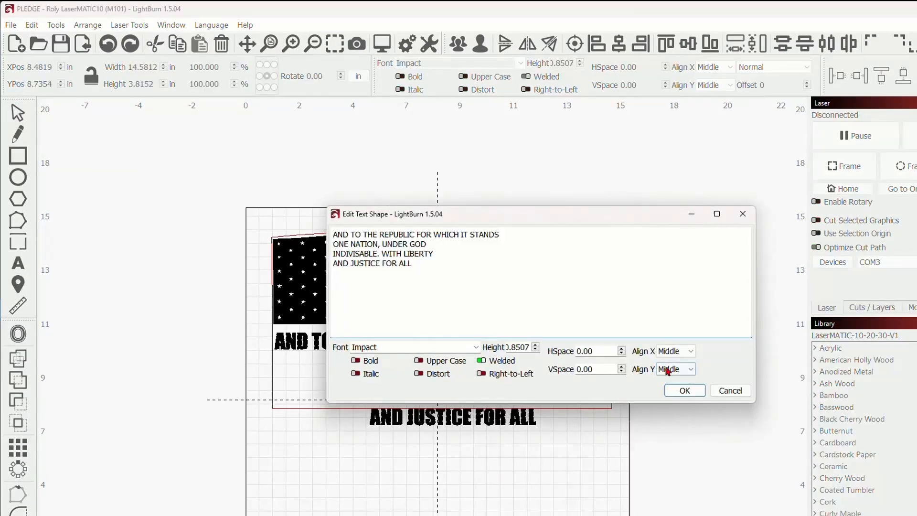
{"action": "left_click", "coordinate": [678, 353]}
{"action": "left_click", "coordinate": [676, 359]}
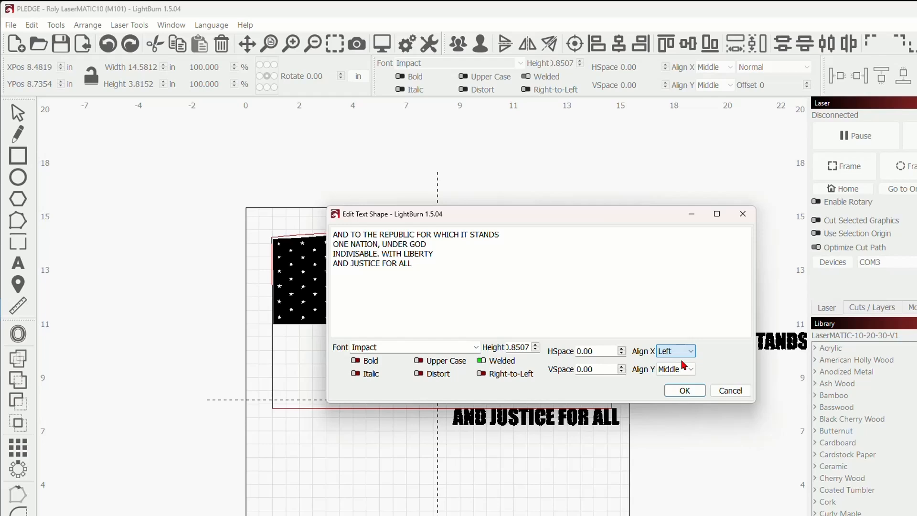
{"action": "left_click", "coordinate": [685, 390]}
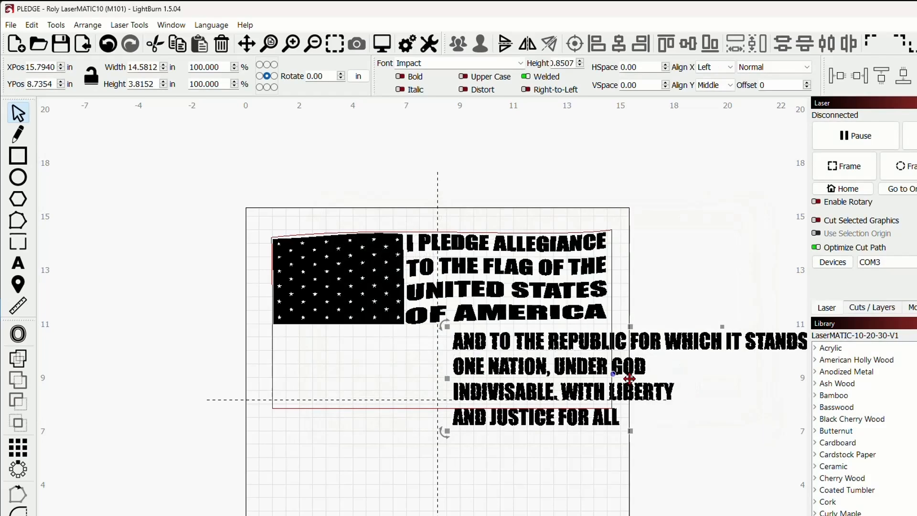
- Move the lower pledge text block flush with the canton's left edge and scale it to about 12.34 by 3.23 in
{"action": "left_click_drag", "start_coordinate": [632, 384], "coordinate": [453, 377]}
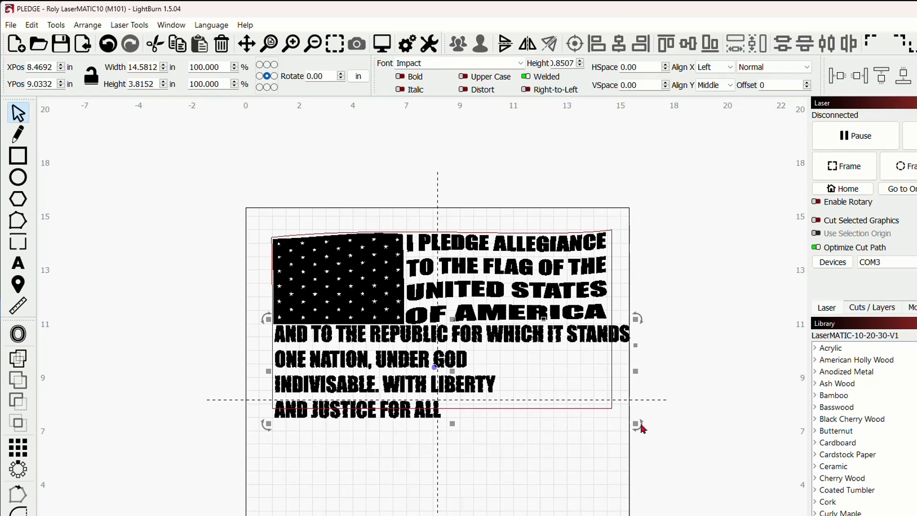
{"action": "left_click_drag", "start_coordinate": [635, 423], "coordinate": [580, 392]}
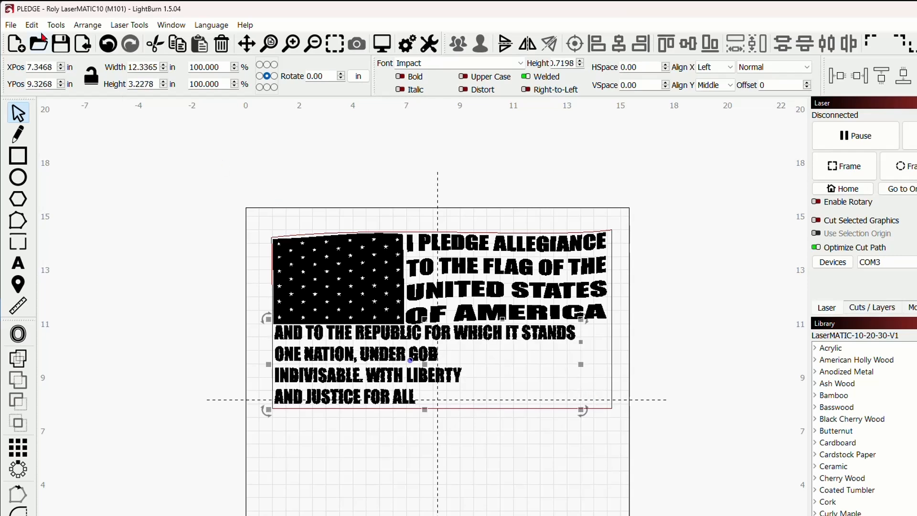
- Convert the lower pledge text block to paths and widen each of its four lines to about 13.6 in
{"action": "left_click", "coordinate": [32, 25]}
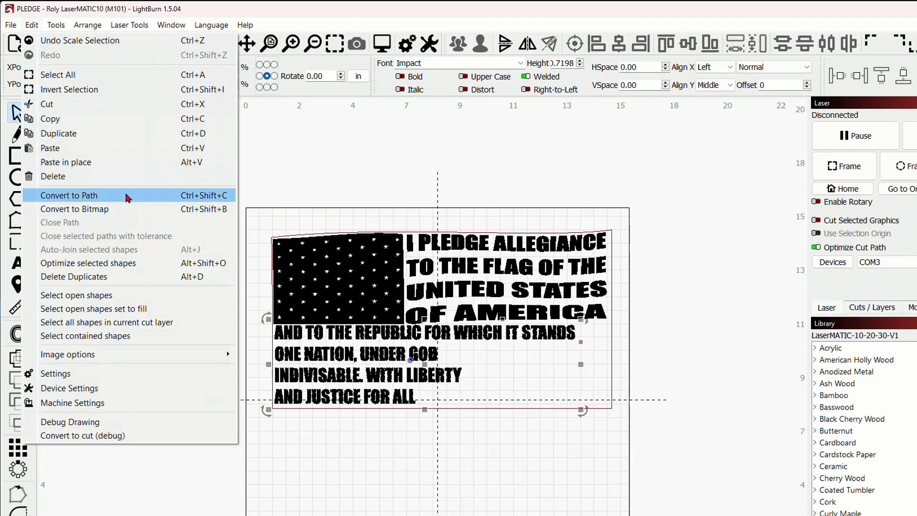
{"action": "left_click", "coordinate": [127, 197]}
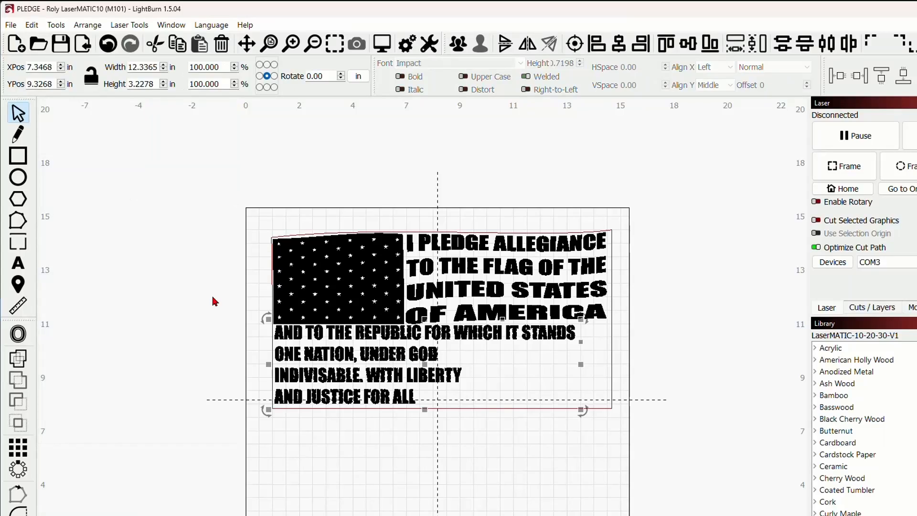
{"action": "scroll", "coordinate": [250, 350], "scroll_direction": "up", "scroll_amount": 1}
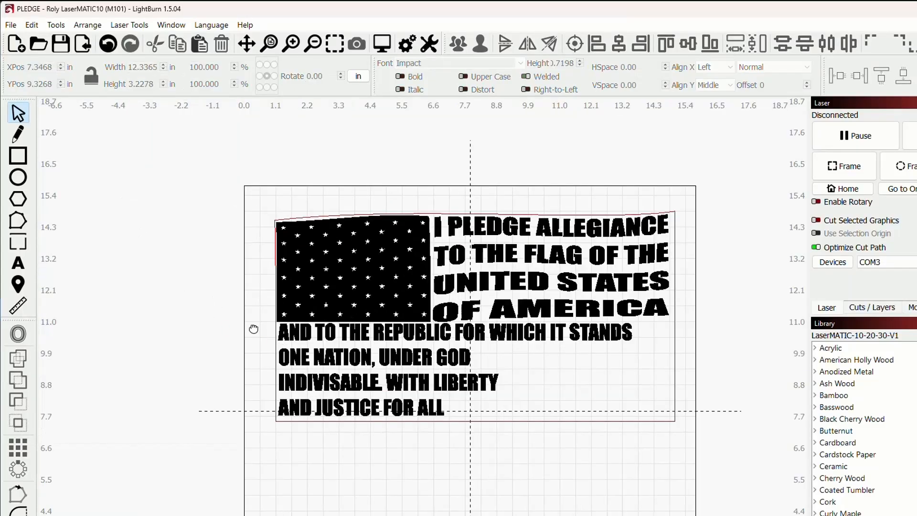
{"action": "left_click_drag", "start_coordinate": [254, 329], "coordinate": [557, 273]}
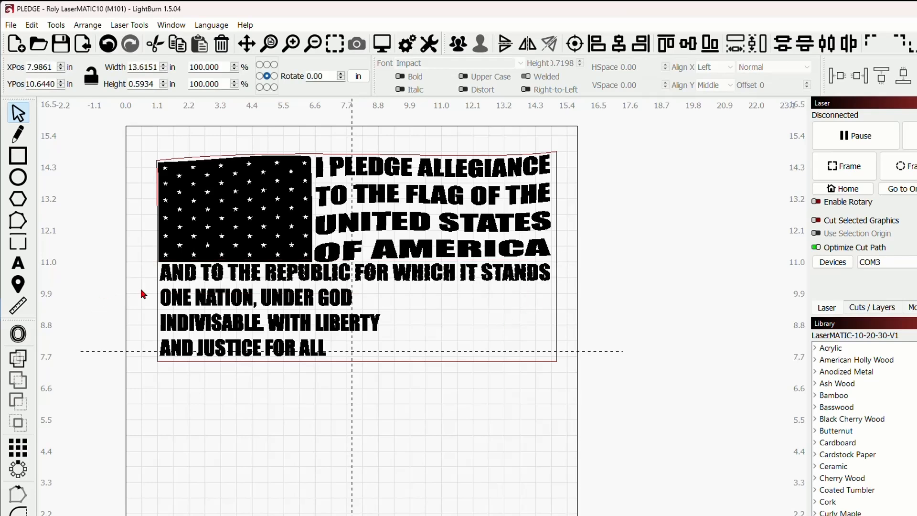
{"action": "left_click_drag", "start_coordinate": [144, 279], "coordinate": [557, 297]}
{"action": "left_click_drag", "start_coordinate": [132, 305], "coordinate": [553, 323]}
{"action": "left_click_drag", "start_coordinate": [128, 329], "coordinate": [556, 340]}
{"action": "left_click", "coordinate": [308, 377]}
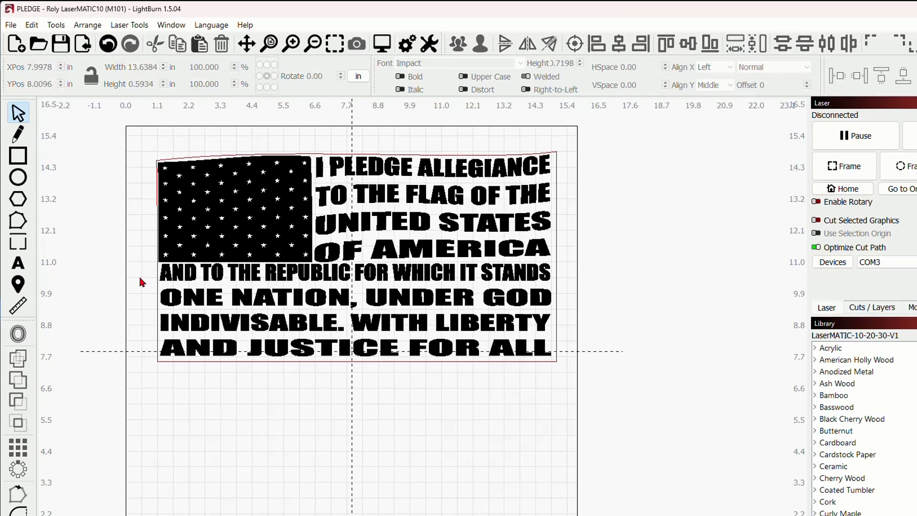
- Apply a 16-point Deform to the four lower pledge lines and lower the upper three points along their left edge slightly
{"action": "left_click_drag", "start_coordinate": [127, 256], "coordinate": [571, 368]}
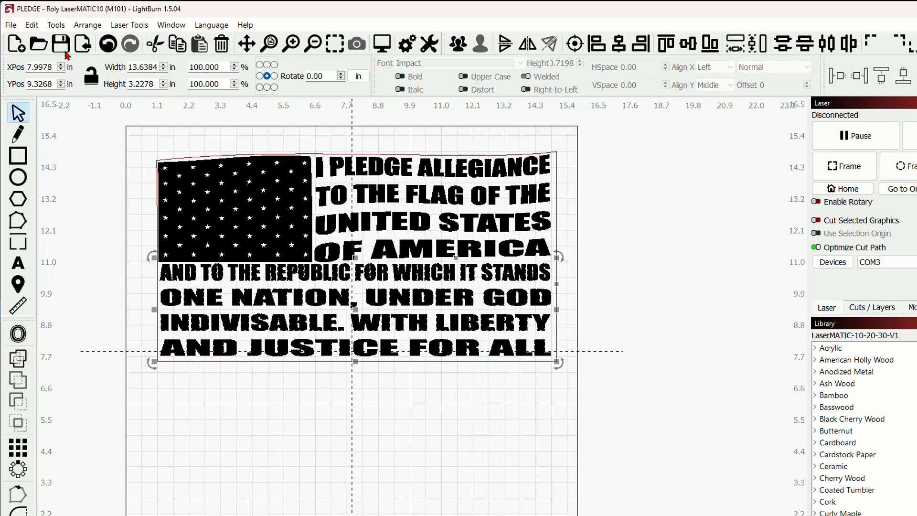
{"action": "left_click", "coordinate": [56, 26]}
{"action": "left_click", "coordinate": [122, 400]}
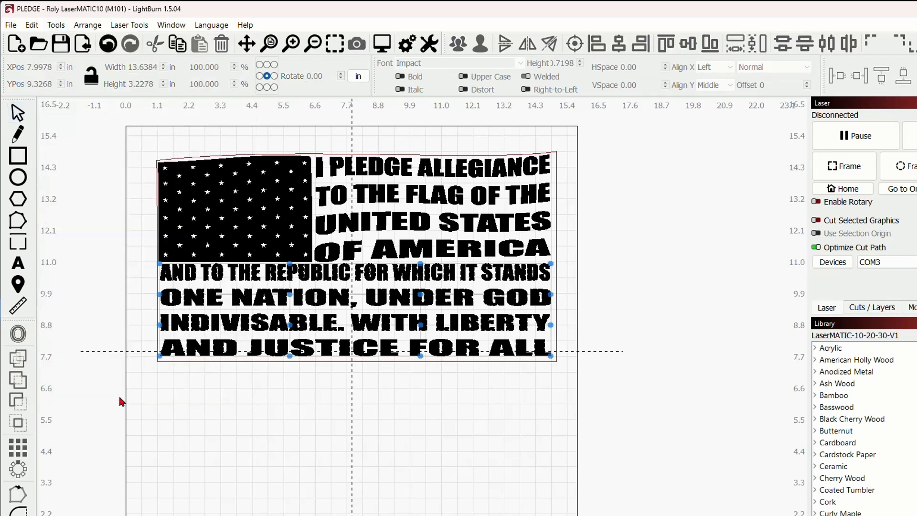
{"action": "scroll", "coordinate": [194, 321], "scroll_direction": "up", "scroll_amount": 3}
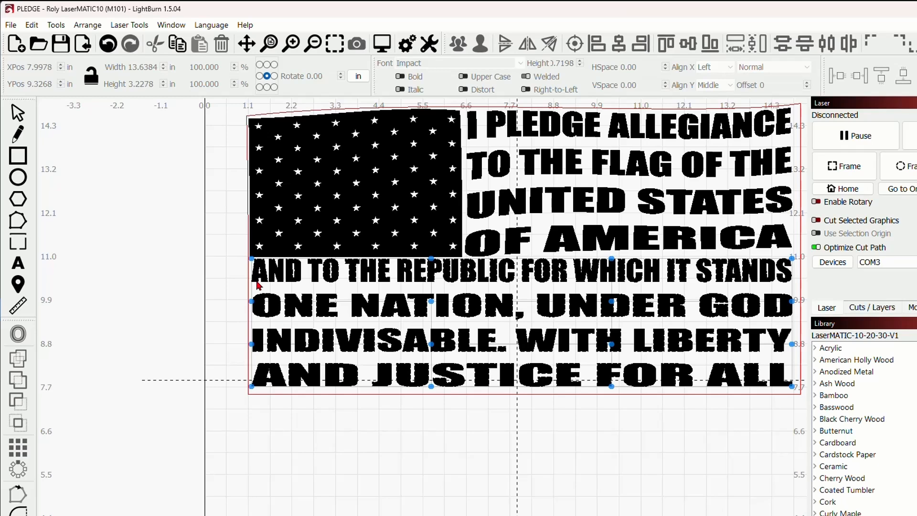
{"action": "left_click_drag", "start_coordinate": [251, 258], "coordinate": [252, 265]}
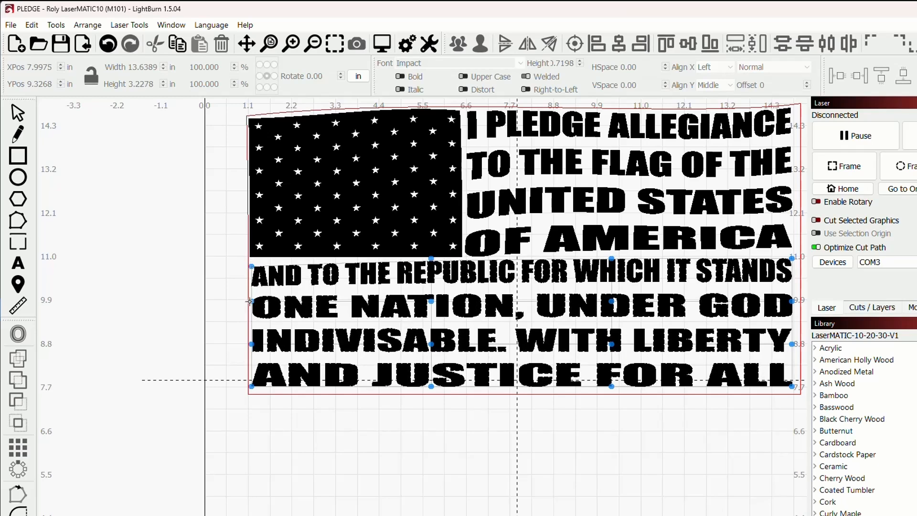
{"action": "left_click_drag", "start_coordinate": [249, 301], "coordinate": [249, 307]}
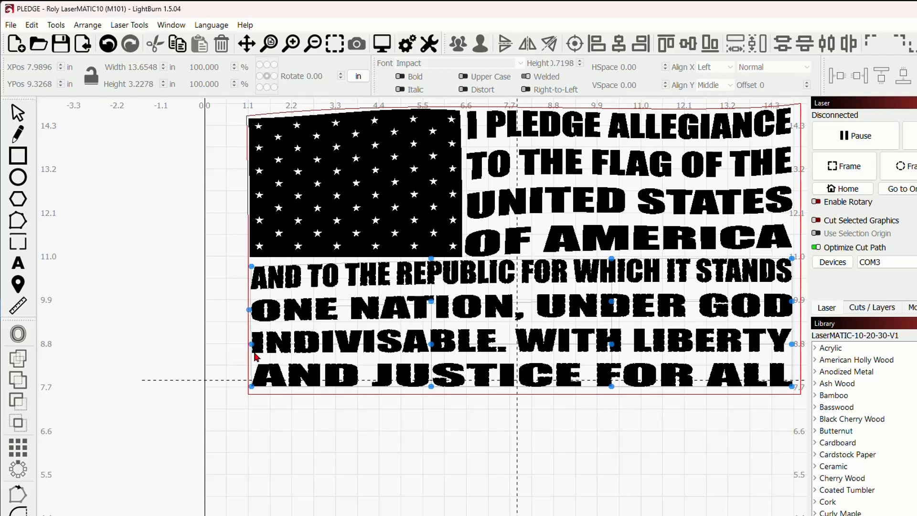
{"action": "left_click_drag", "start_coordinate": [252, 344], "coordinate": [250, 348]}
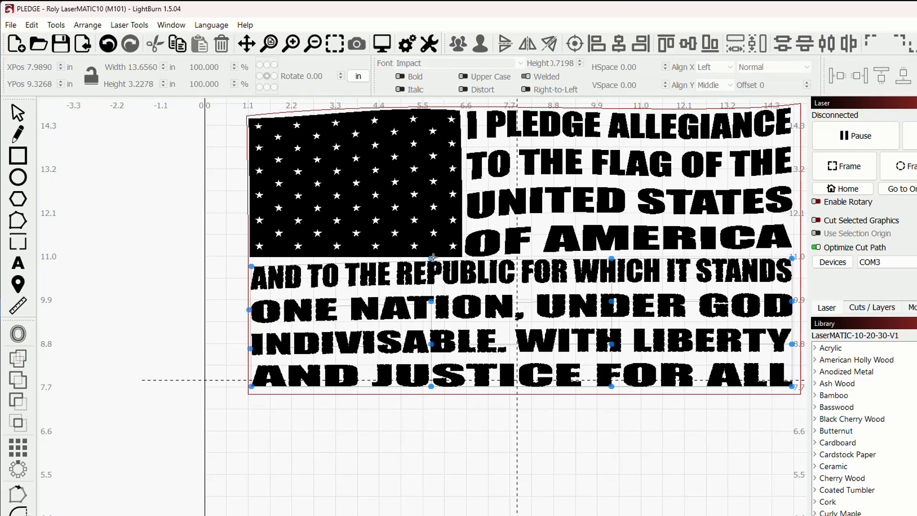
- Wave the lower block's top edge by dipping its left-third point, raising its right-third point and lifting the top-left corner slightly
{"action": "left_click_drag", "start_coordinate": [433, 258], "coordinate": [433, 261]}
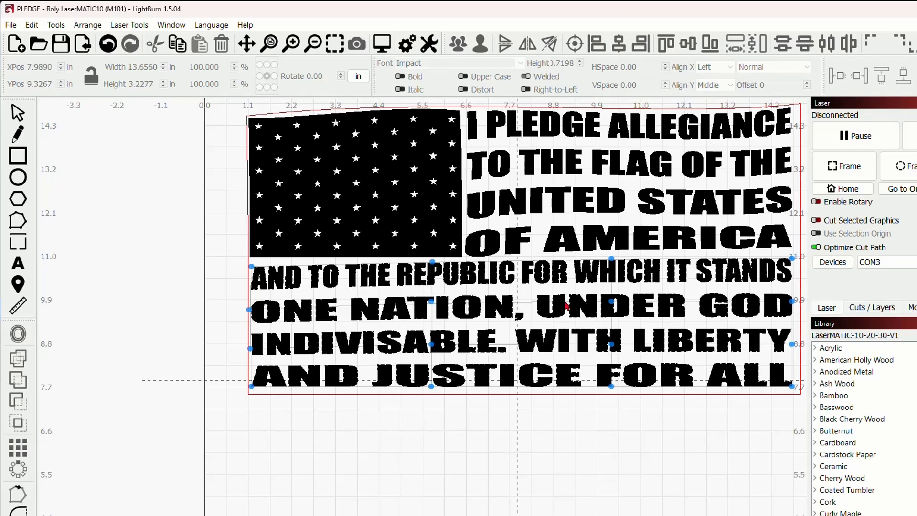
{"action": "left_click_drag", "start_coordinate": [611, 258], "coordinate": [611, 249]}
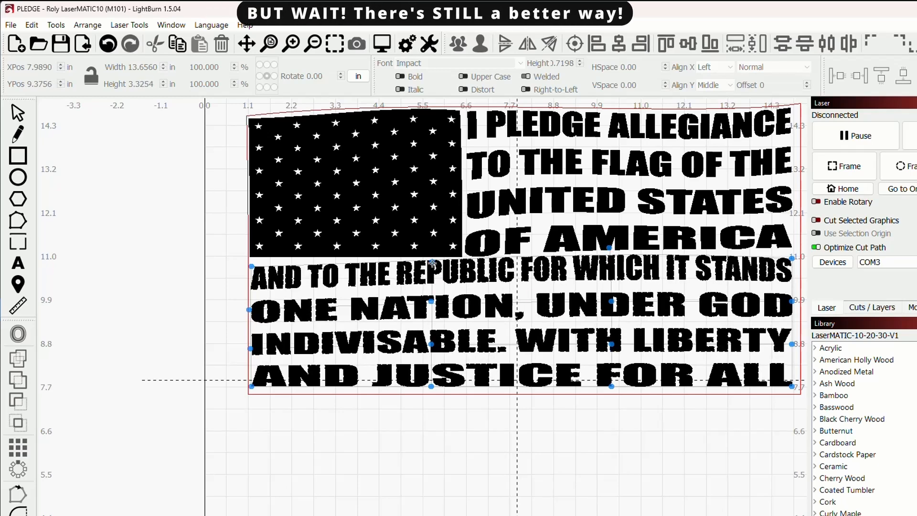
{"action": "mouse_move", "coordinate": [432, 263]}
{"action": "left_mouse_down"}
{"action": "mouse_move", "coordinate": [448, 266]}
{"action": "mouse_move", "coordinate": [432, 279]}
{"action": "mouse_move", "coordinate": [435, 269]}
{"action": "left_mouse_up"}
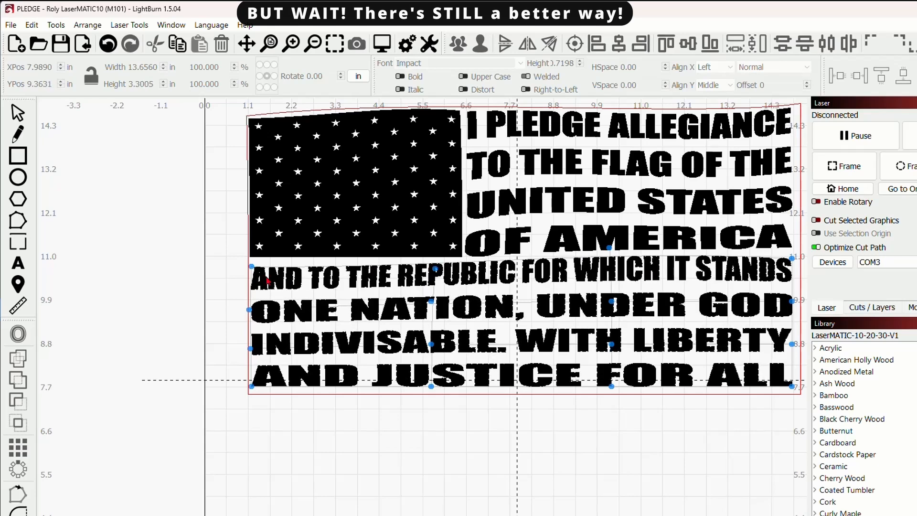
{"action": "left_click_drag", "start_coordinate": [251, 266], "coordinate": [250, 261]}
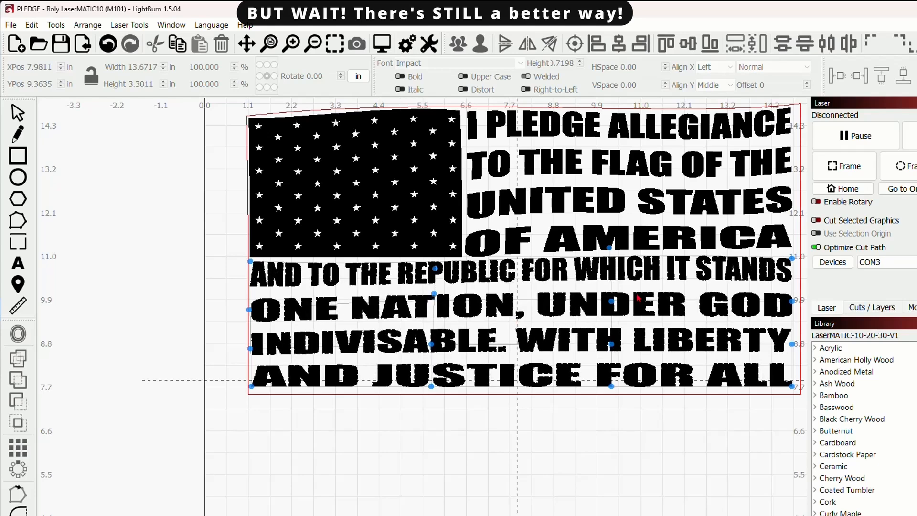
- Adjust the lower block's top-right corner and inner deform points so its lines rise toward the right edge below "OF AMERICA", and finish the deform
{"action": "scroll", "coordinate": [662, 299], "scroll_direction": "right", "scroll_amount": 5}
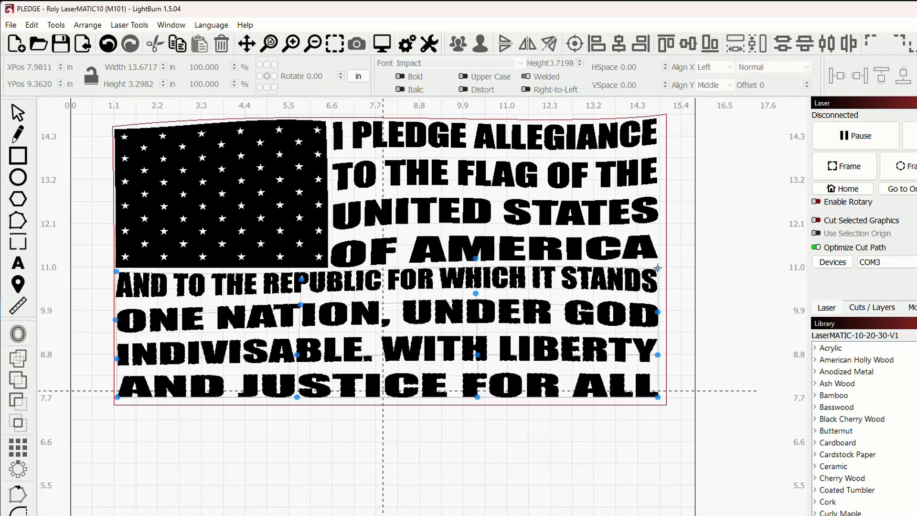
{"action": "left_click_drag", "start_coordinate": [658, 268], "coordinate": [656, 267]}
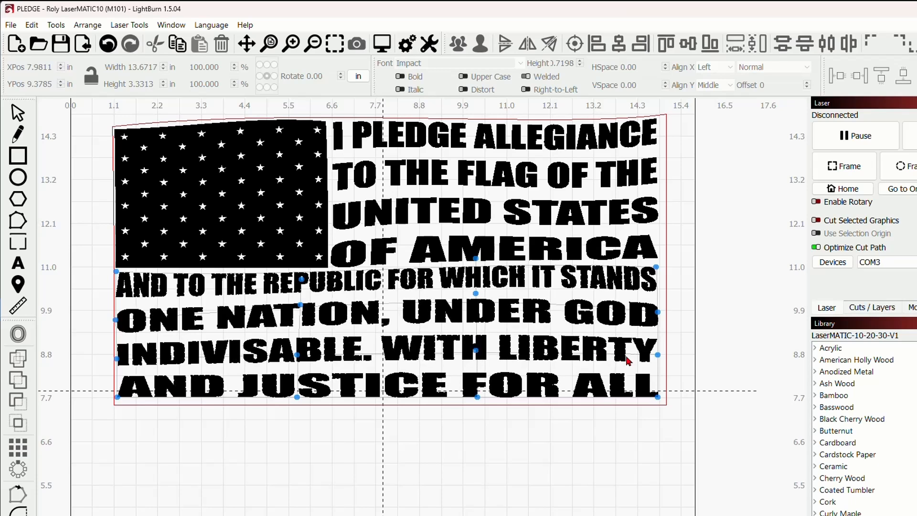
{"action": "left_click_drag", "start_coordinate": [658, 269], "coordinate": [659, 258]}
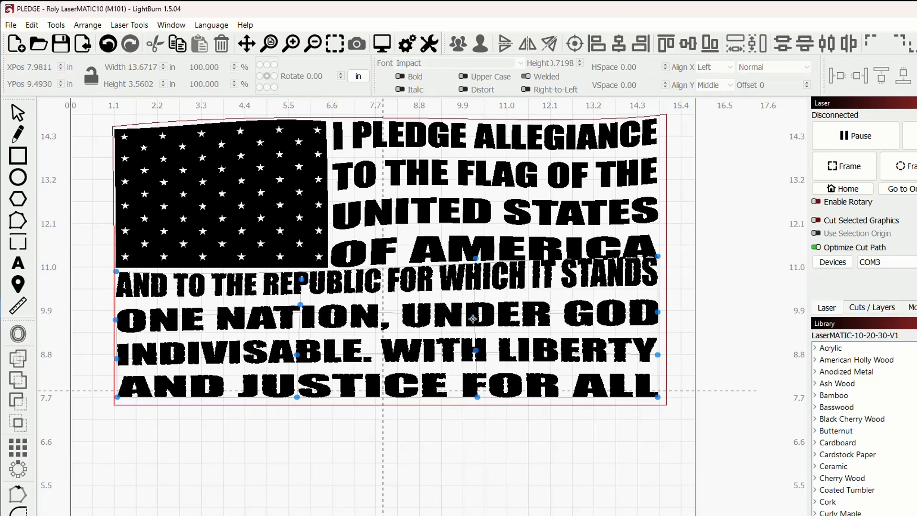
{"action": "left_click_drag", "start_coordinate": [476, 258], "coordinate": [477, 260]}
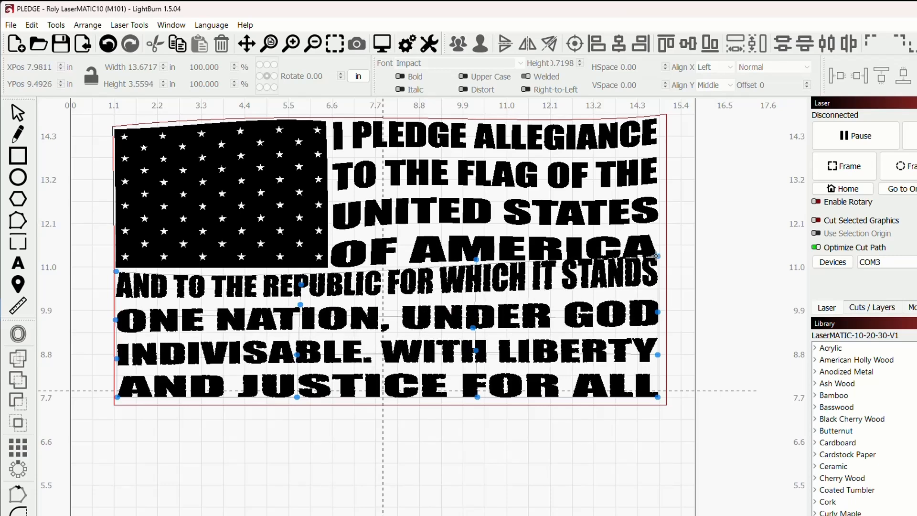
{"action": "left_click_drag", "start_coordinate": [657, 256], "coordinate": [657, 264]}
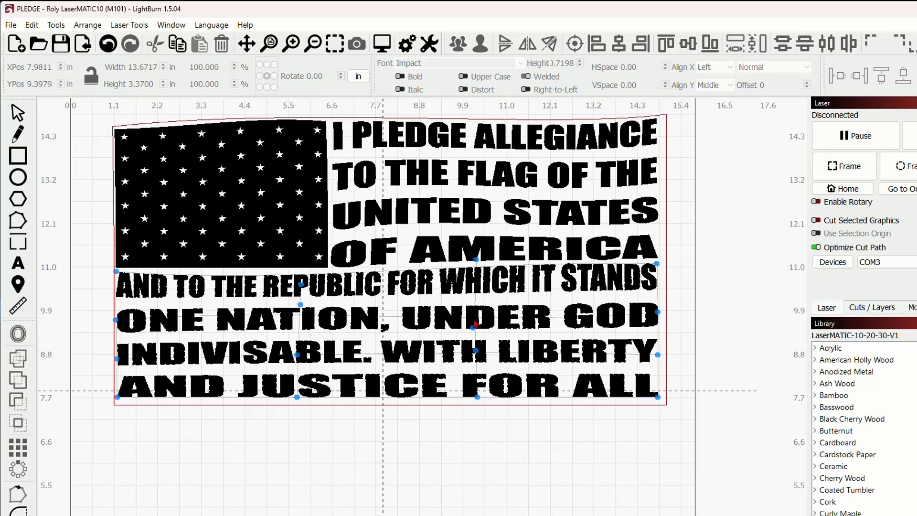
{"action": "scroll", "coordinate": [475, 324], "scroll_direction": "down", "scroll_amount": 2}
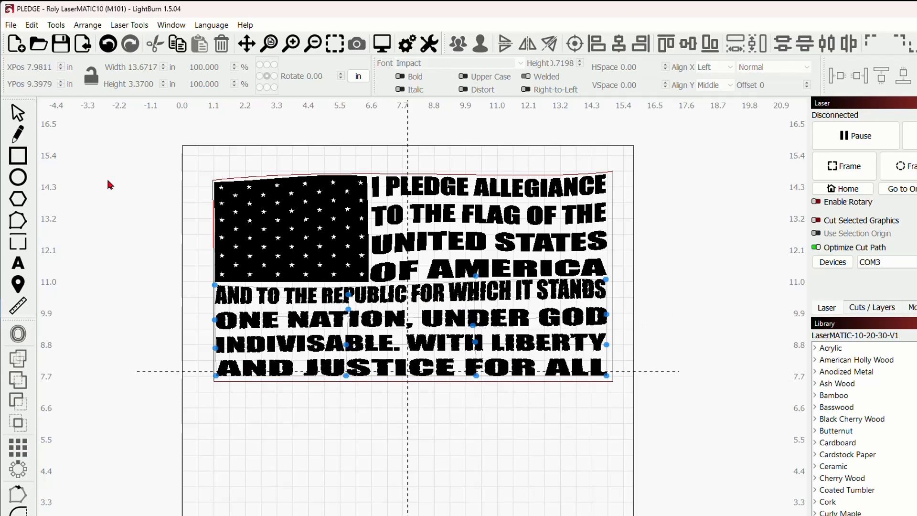
{"action": "left_click", "coordinate": [22, 115]}
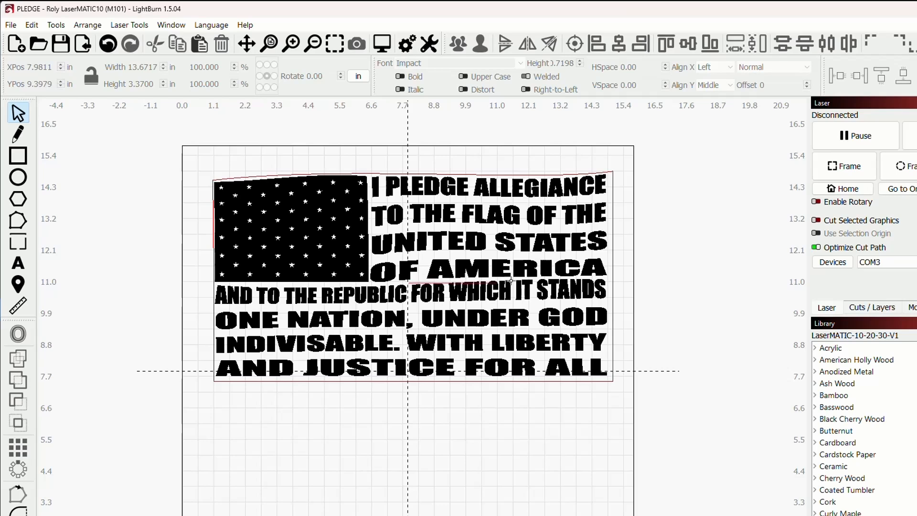
- Apply a 16-point Deform to only the "AND TO THE REPUBLIC" part of the first lower line
{"action": "left_click_drag", "start_coordinate": [594, 277], "coordinate": [631, 307]}
{"action": "left_click", "coordinate": [662, 310]}
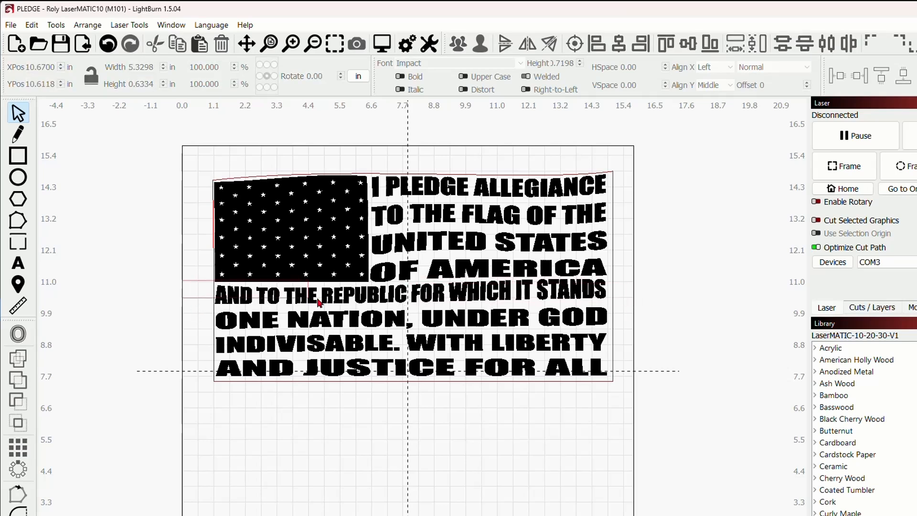
{"action": "left_click", "coordinate": [413, 313]}
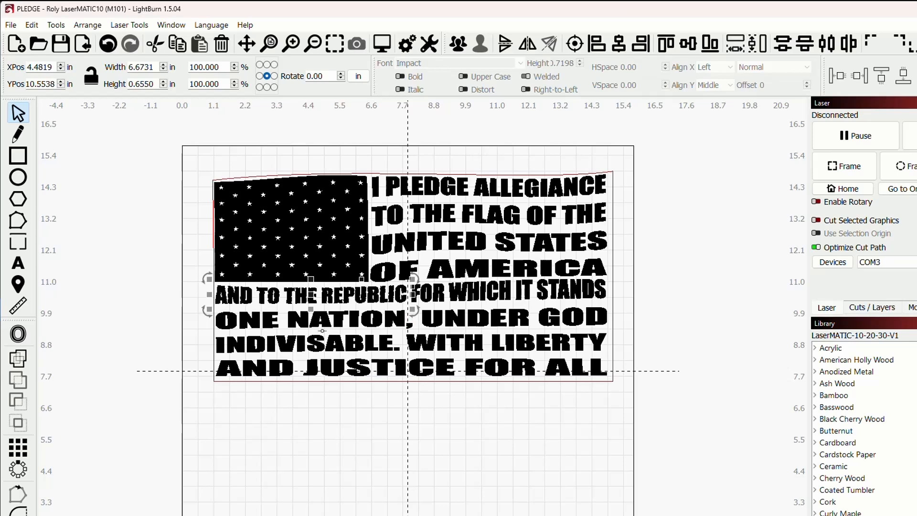
{"action": "left_click", "coordinate": [62, 28]}
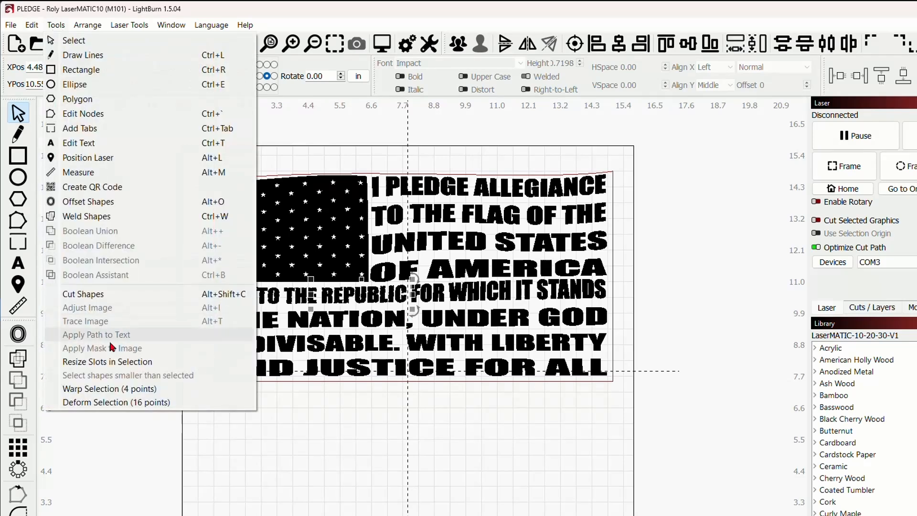
{"action": "left_click", "coordinate": [114, 402]}
{"action": "scroll", "coordinate": [297, 362], "scroll_direction": "up", "scroll_amount": 2}
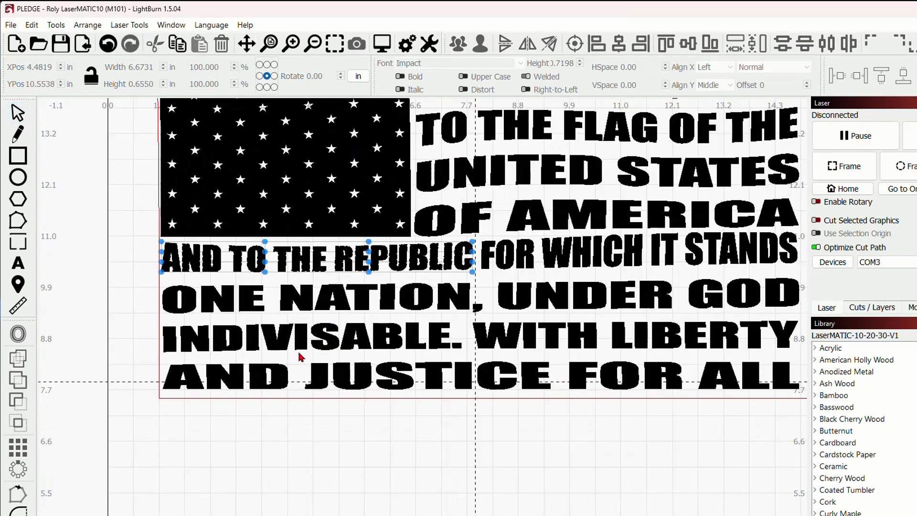
{"action": "left_click_drag", "start_coordinate": [297, 317], "coordinate": [287, 398]}
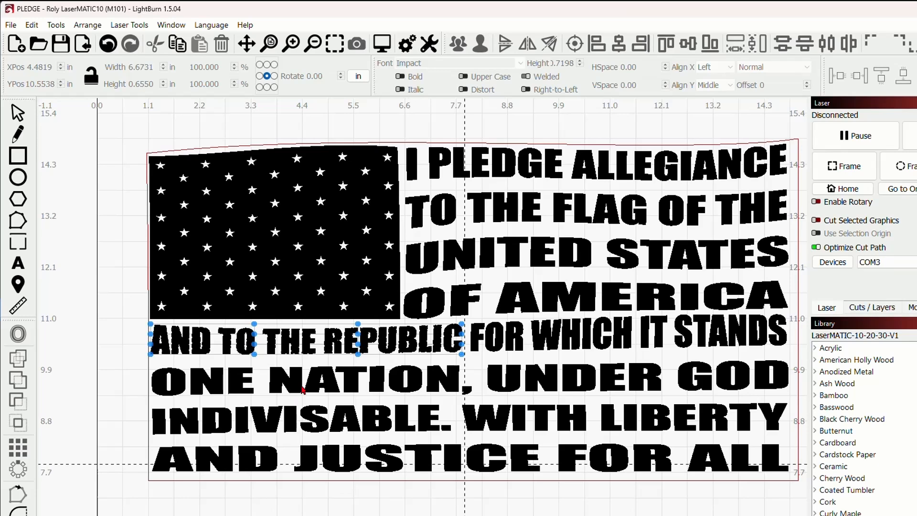
- Raise the upper-left-third point of "AND TO THE REPUBLIC" and lower its bottom-right-third and bottom-right corner points, finishing the deform
{"action": "mouse_move", "coordinate": [253, 324]}
{"action": "left_mouse_down"}
{"action": "mouse_move", "coordinate": [254, 317]}
{"action": "mouse_move", "coordinate": [254, 328]}
{"action": "left_mouse_up"}
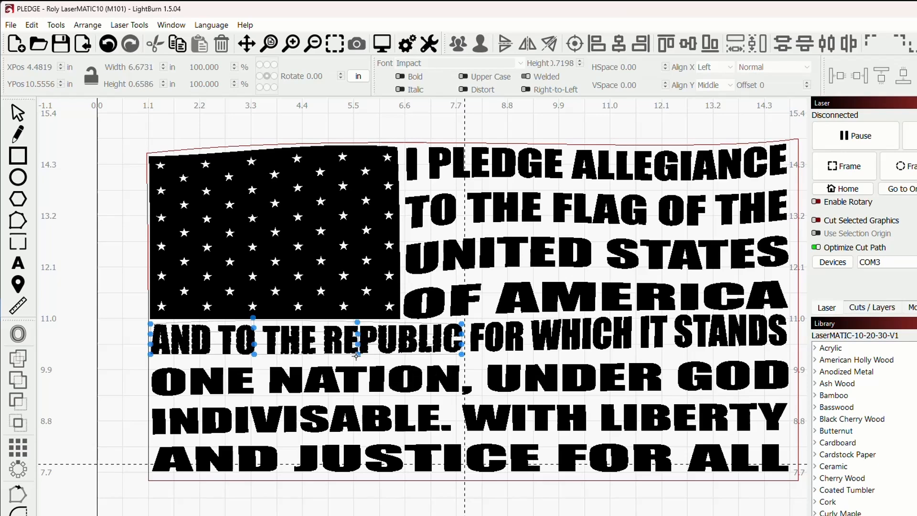
{"action": "left_click_drag", "start_coordinate": [356, 356], "coordinate": [357, 363]}
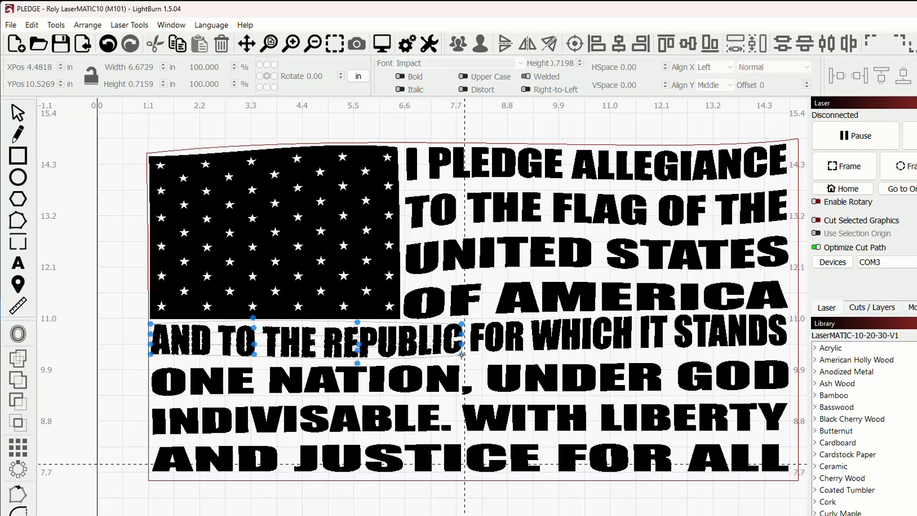
{"action": "left_click_drag", "start_coordinate": [461, 354], "coordinate": [463, 357]}
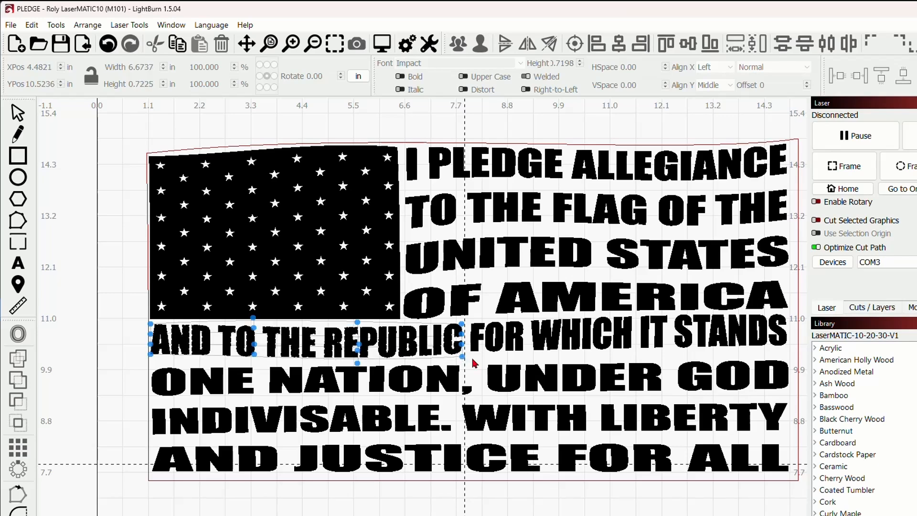
{"action": "scroll", "coordinate": [683, 312], "scroll_direction": "down", "scroll_amount": 3}
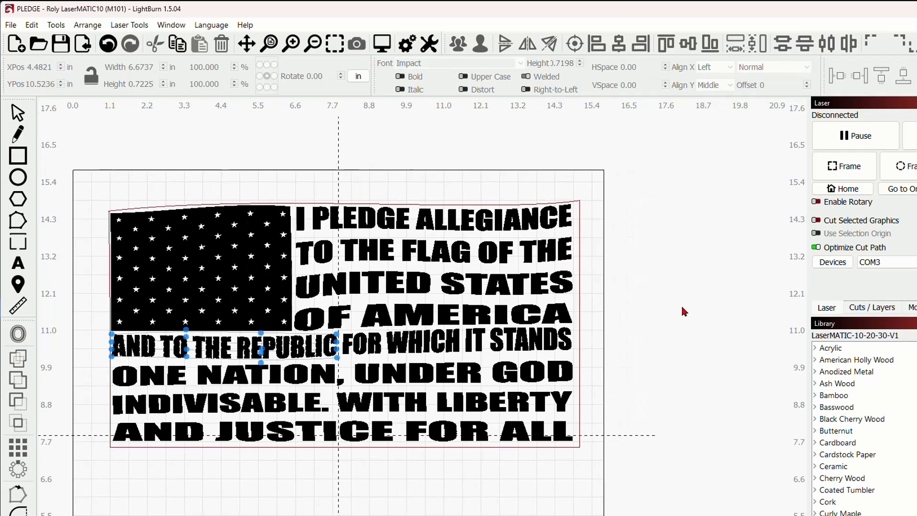
{"action": "left_click", "coordinate": [23, 118]}
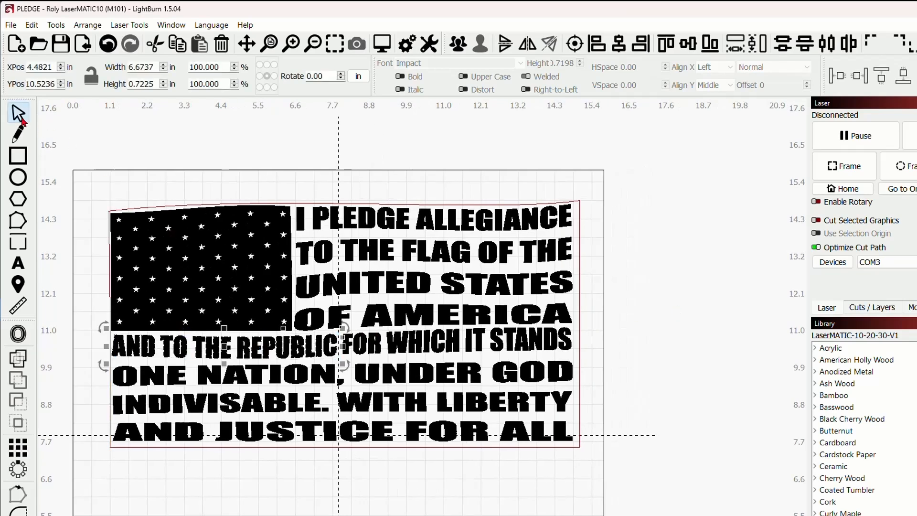
{"action": "left_click", "coordinate": [605, 305]}
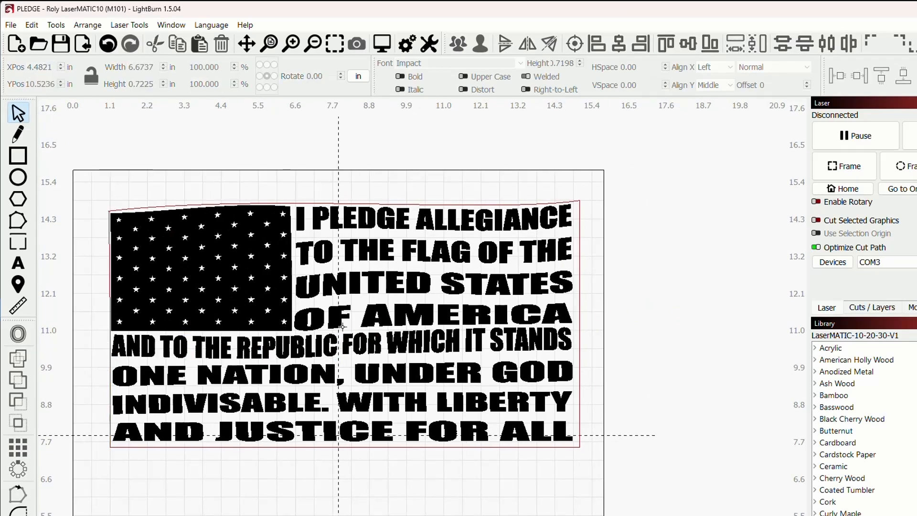
- Switch the view style to Wireframe / Smooth and apply a 16-point Deform to only the "FOR WHICH IT STANDS" words
{"action": "left_click", "coordinate": [353, 340]}
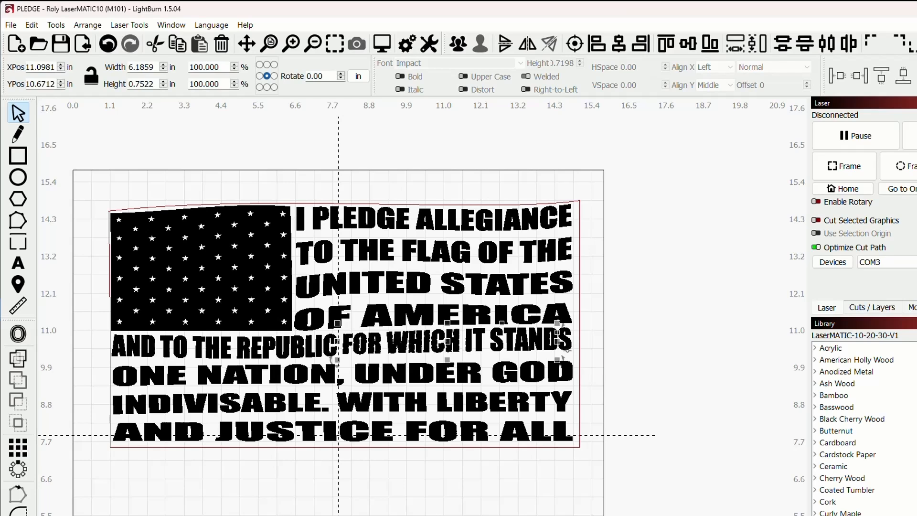
{"action": "left_click", "coordinate": [648, 350]}
{"action": "left_click", "coordinate": [171, 25]}
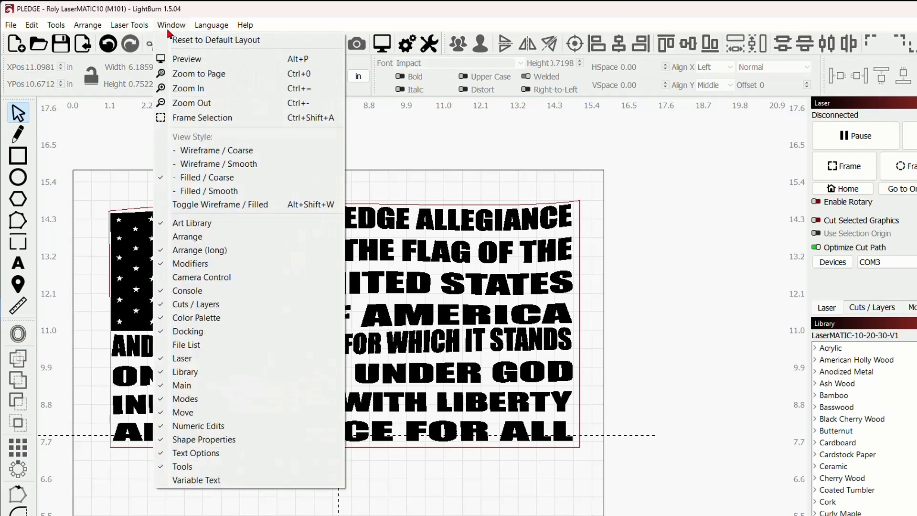
{"action": "left_click", "coordinate": [253, 165]}
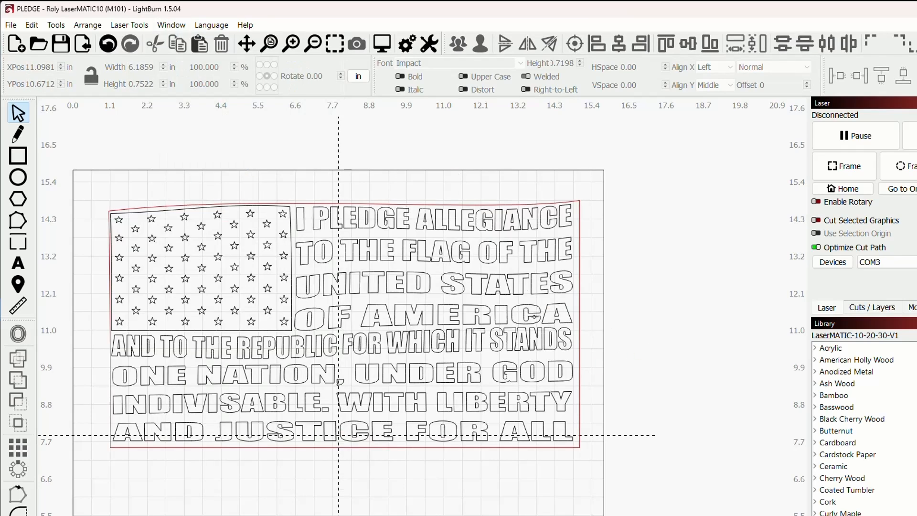
{"action": "scroll", "coordinate": [367, 379], "scroll_direction": "up", "scroll_amount": 2}
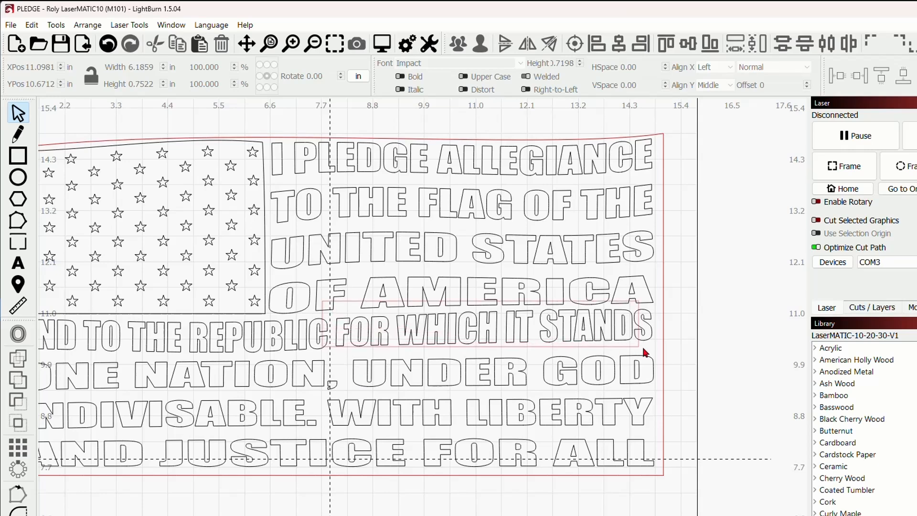
{"action": "left_click", "coordinate": [661, 352]}
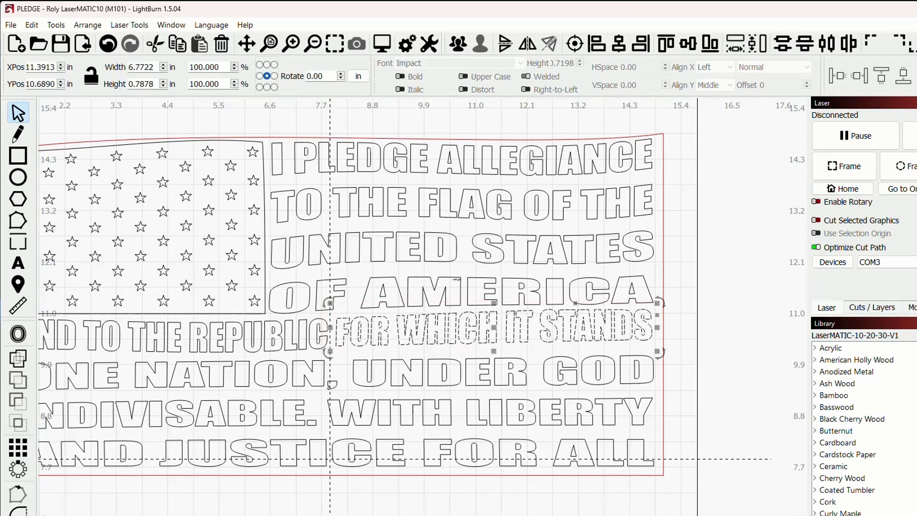
{"action": "left_click", "coordinate": [59, 26]}
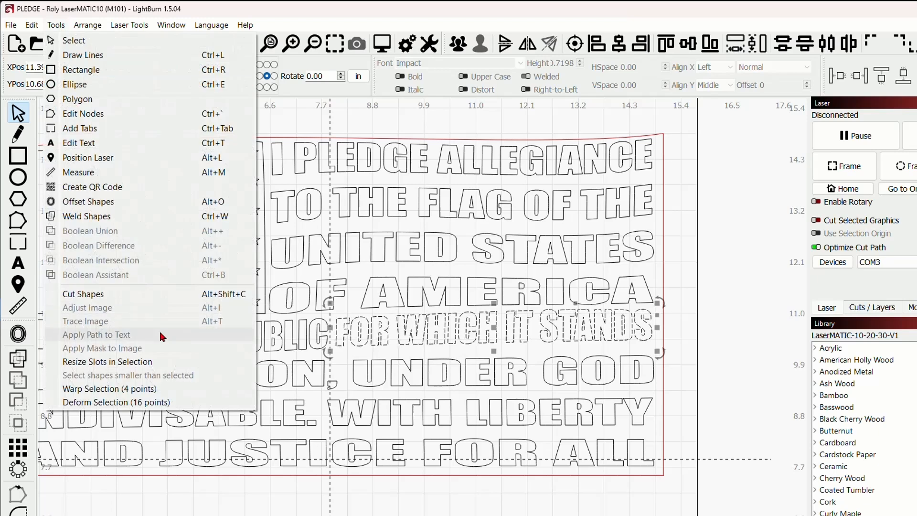
{"action": "left_click", "coordinate": [145, 405]}
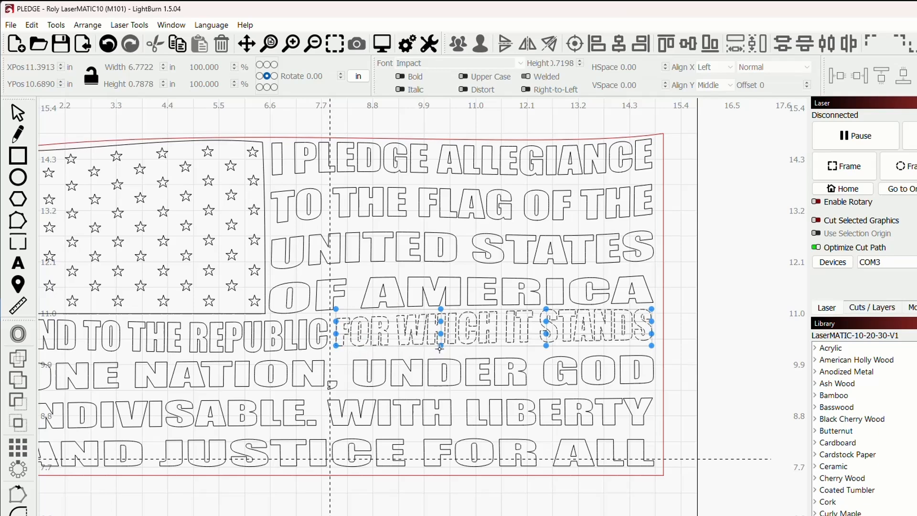
- Wave "FOR WHICH IT STANDS" by raising its top-left-third deform point and lowering its top and bottom right-third points
{"action": "mouse_move", "coordinate": [442, 347]}
{"action": "left_mouse_down"}
{"action": "mouse_move", "coordinate": [441, 355]}
{"action": "mouse_move", "coordinate": [440, 340]}
{"action": "left_mouse_up"}
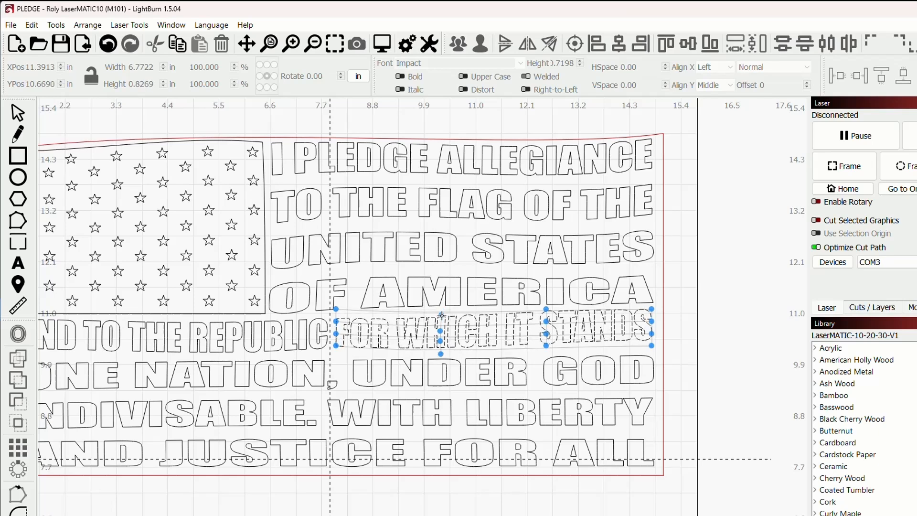
{"action": "left_click_drag", "start_coordinate": [441, 314], "coordinate": [442, 300]}
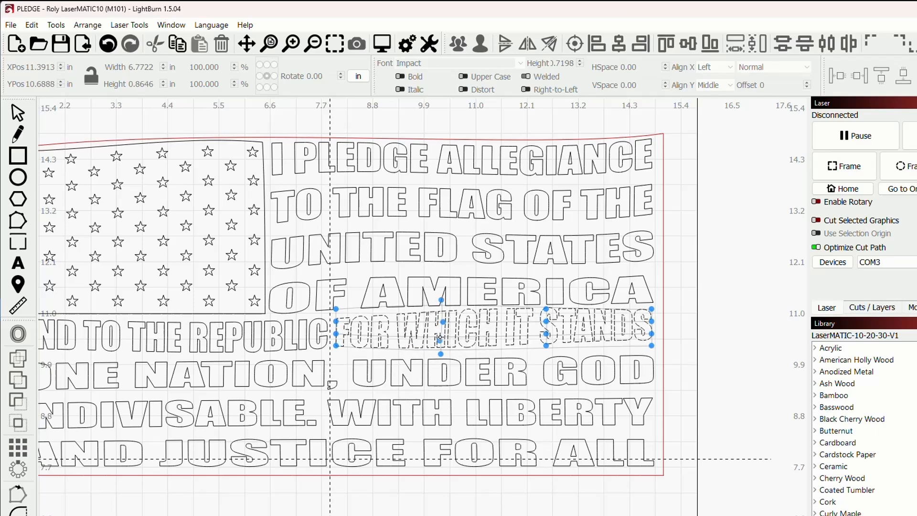
{"action": "left_click_drag", "start_coordinate": [441, 354], "coordinate": [440, 347]}
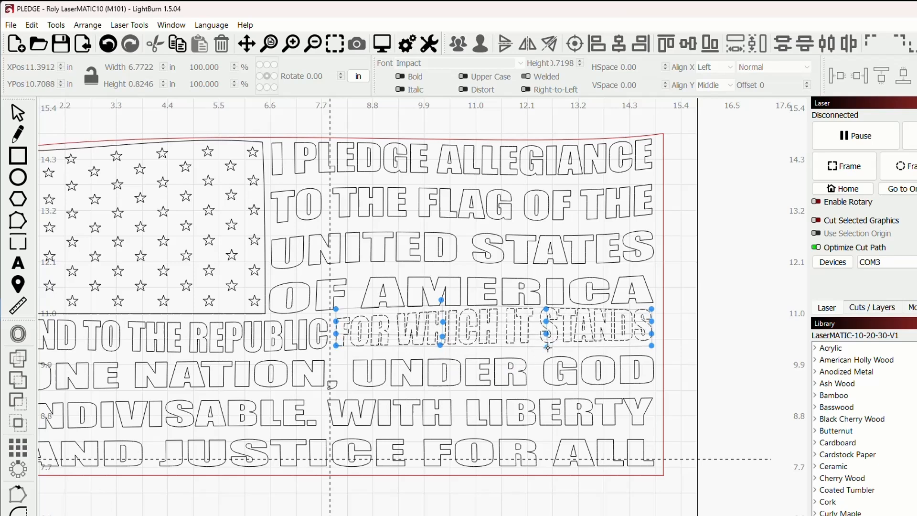
{"action": "left_click_drag", "start_coordinate": [547, 334], "coordinate": [545, 342]}
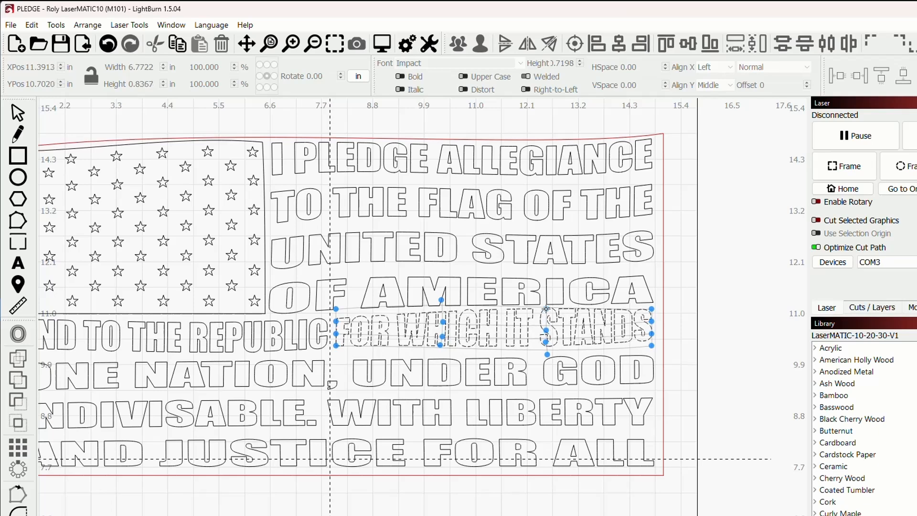
{"action": "left_click_drag", "start_coordinate": [546, 309], "coordinate": [546, 316]}
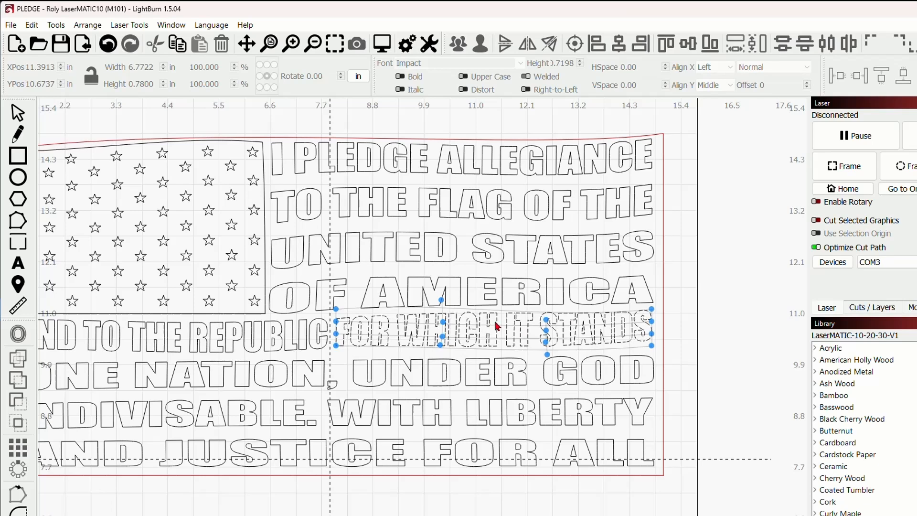
- Return the view style to Filled / Coarse and finish the deform of "FOR WHICH IT STANDS"
{"action": "scroll", "coordinate": [497, 326], "scroll_direction": "down", "scroll_amount": 1}
{"action": "left_click", "coordinate": [171, 25]}
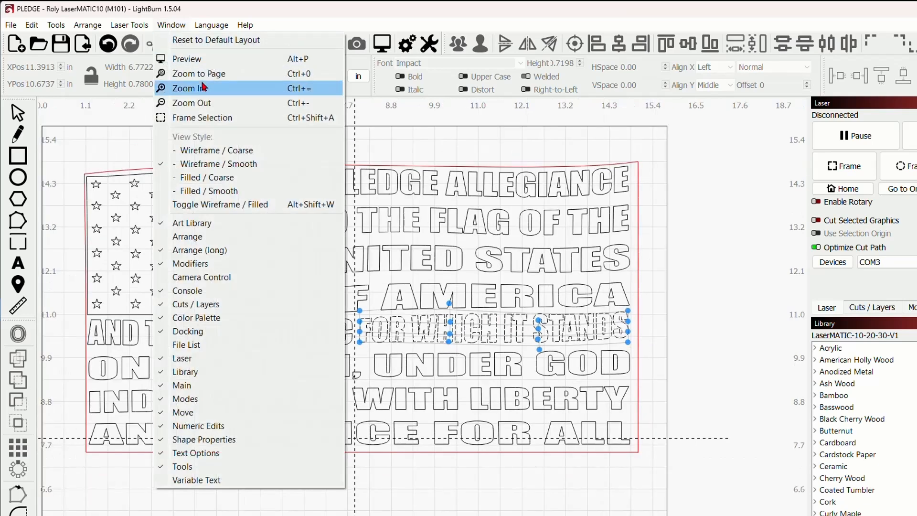
{"action": "left_click", "coordinate": [216, 177]}
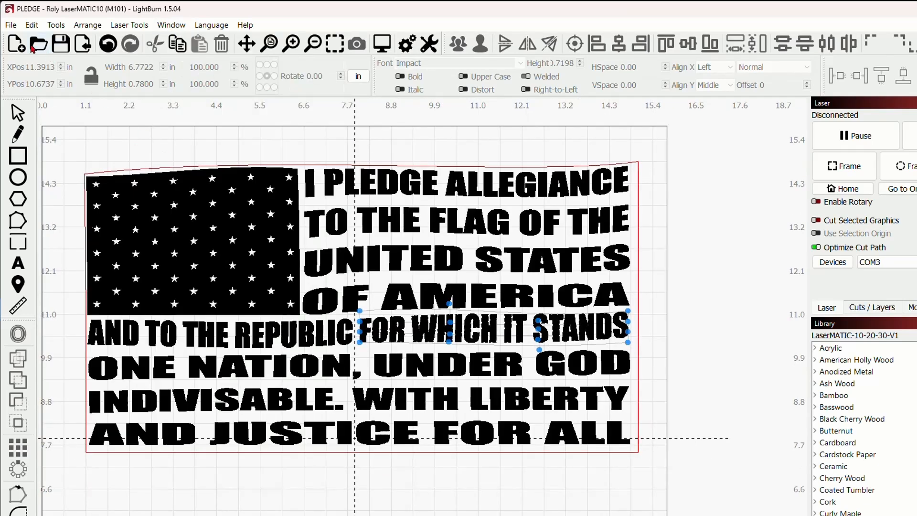
{"action": "left_click", "coordinate": [20, 117]}
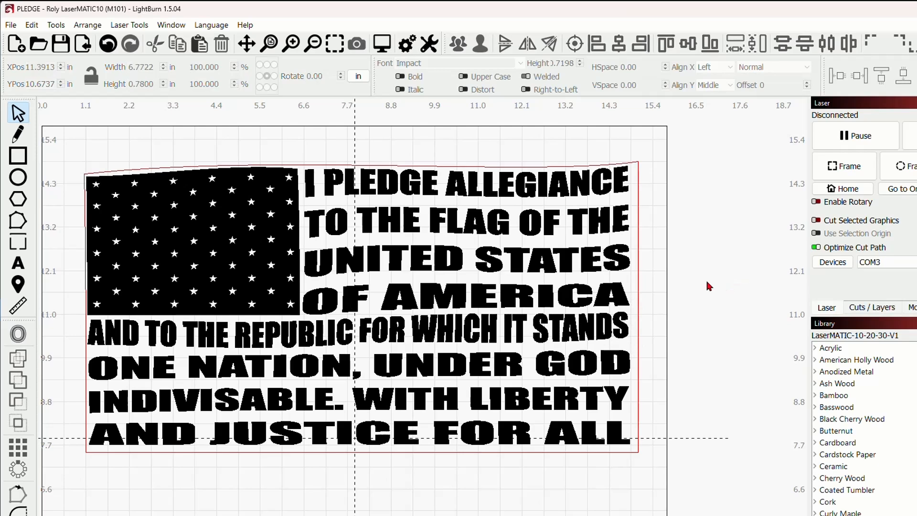
{"action": "scroll", "coordinate": [708, 285], "scroll_direction": "down", "scroll_amount": 1}
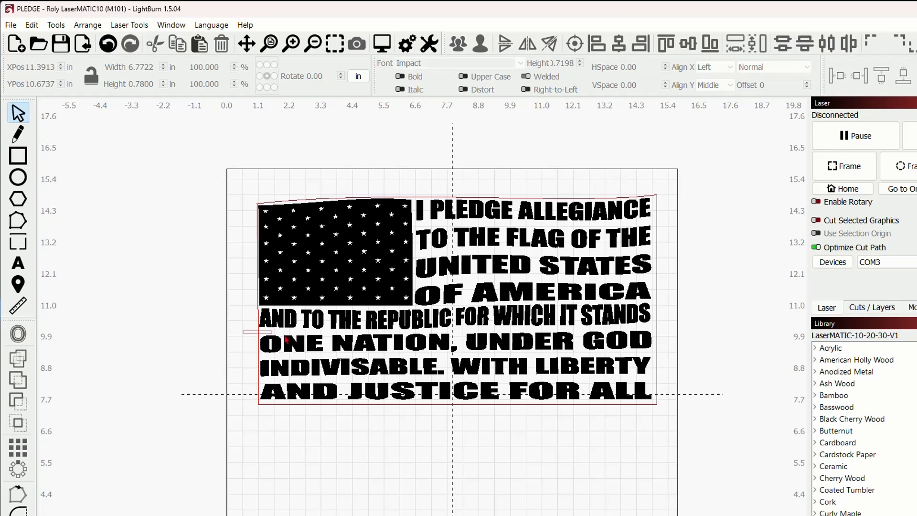
{"action": "left_click_drag", "start_coordinate": [246, 329], "coordinate": [469, 358]}
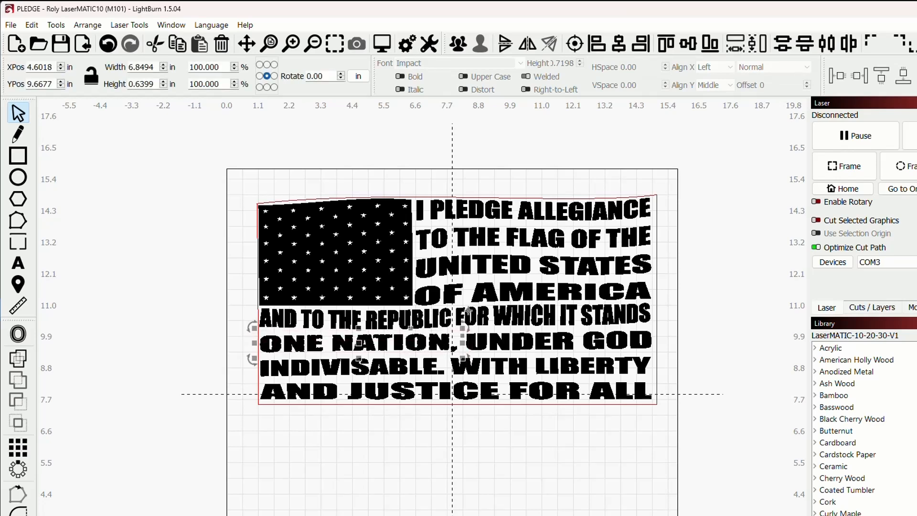
{"action": "scroll", "coordinate": [467, 306], "scroll_direction": "down", "scroll_amount": 1}
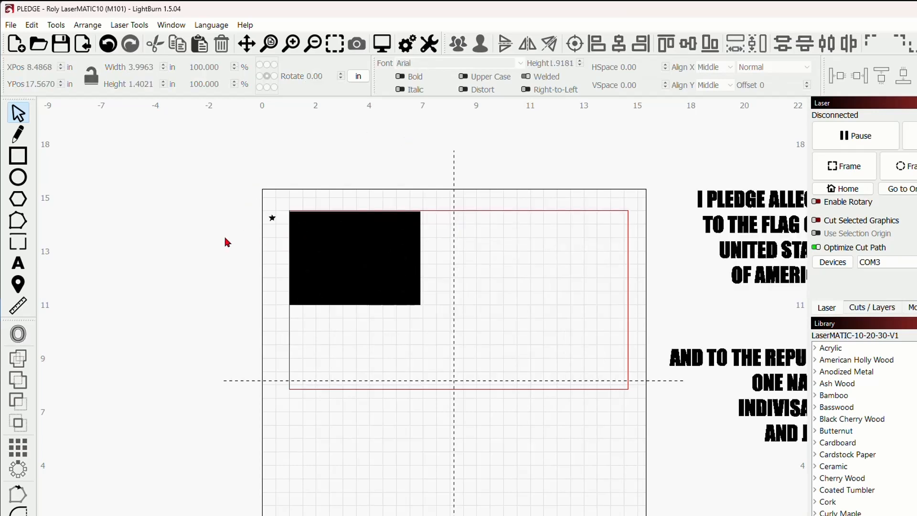
- Move the small star away from the black canton into the empty area beside the page, at about X -1.18, Y 15.36 in
{"action": "left_click_drag", "start_coordinate": [255, 233], "coordinate": [397, 225]}
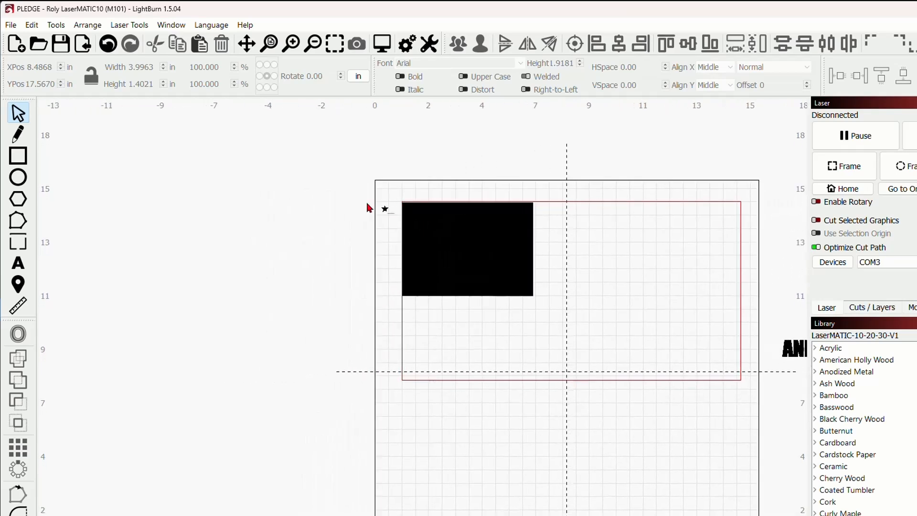
{"action": "left_click", "coordinate": [384, 209]}
{"action": "left_click_drag", "start_coordinate": [383, 209], "coordinate": [293, 205]}
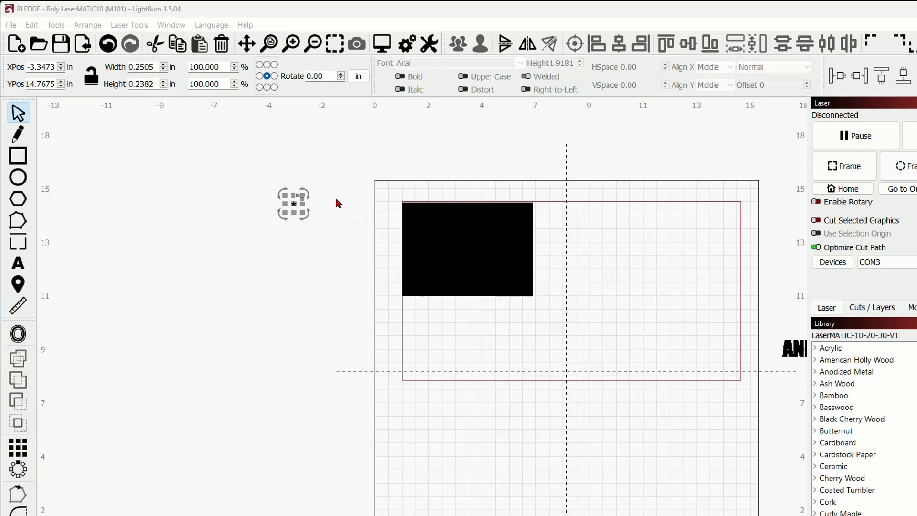
{"action": "scroll", "coordinate": [328, 188], "scroll_direction": "up", "scroll_amount": 4}
{"action": "left_click_drag", "start_coordinate": [250, 225], "coordinate": [368, 192]}
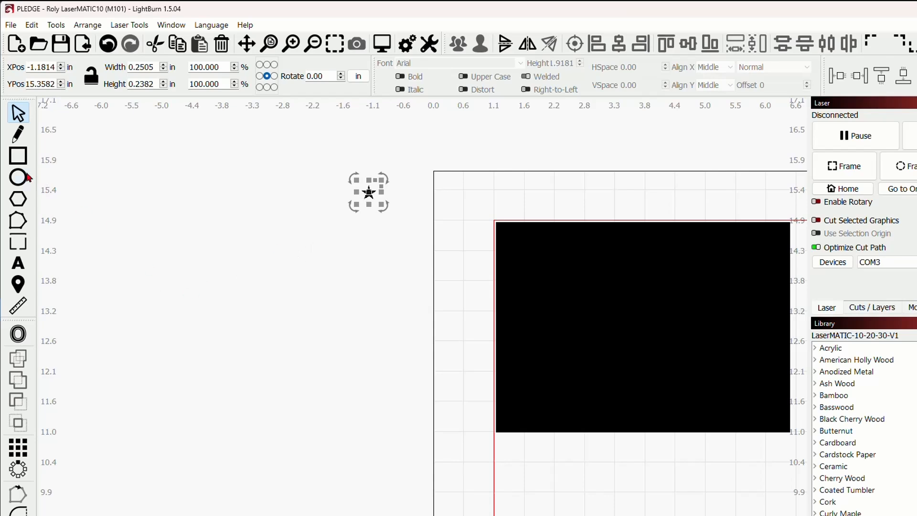
- Draw a circle about 2.95 in in diameter beside the star and assign it to the blue tool layer
{"action": "left_click", "coordinate": [25, 177]}
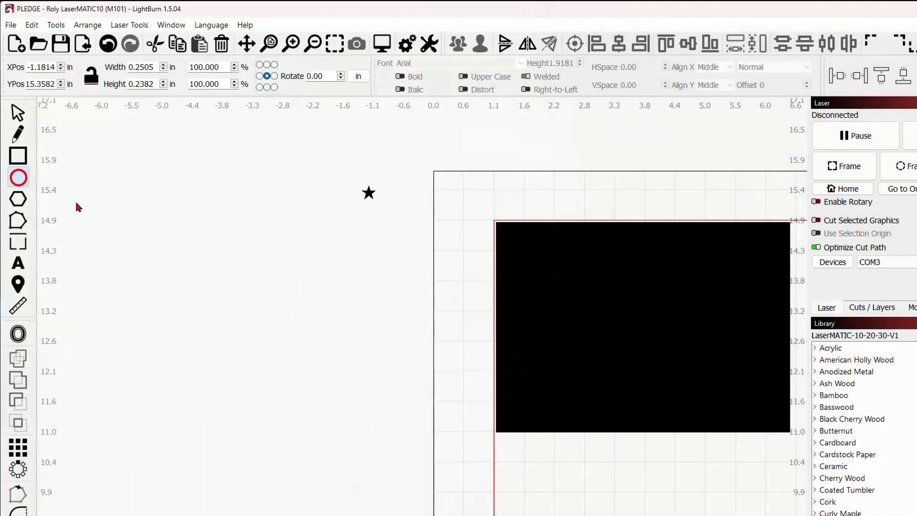
{"action": "mouse_move", "coordinate": [163, 213]}
{"action": "left_mouse_down"}
{"action": "mouse_move", "coordinate": [287, 343]}
{"action": "mouse_move", "coordinate": [325, 365]}
{"action": "left_mouse_up"}
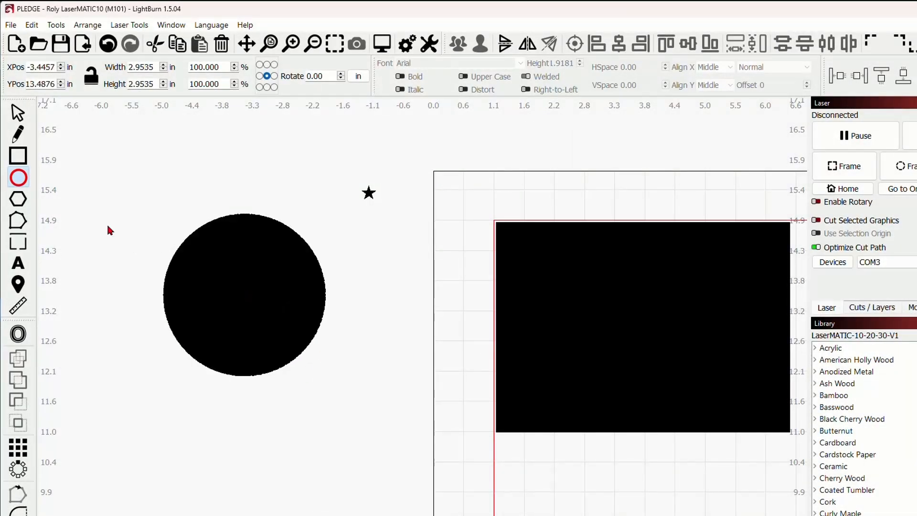
{"action": "left_click", "coordinate": [17, 114]}
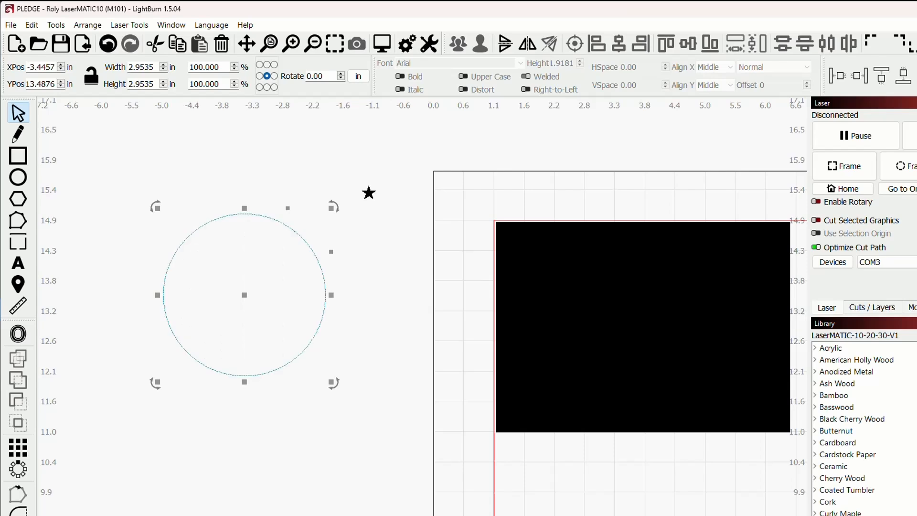
{"action": "left_click", "coordinate": [384, 216]}
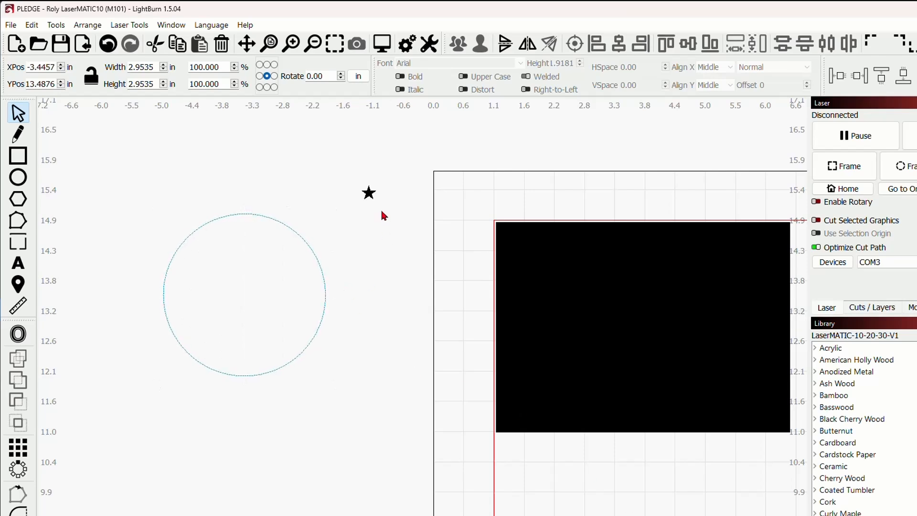
- Shrink the guide circle to about 2.61 in in diameter and move it close to the star
{"action": "left_click_drag", "start_coordinate": [384, 216], "coordinate": [353, 176]}
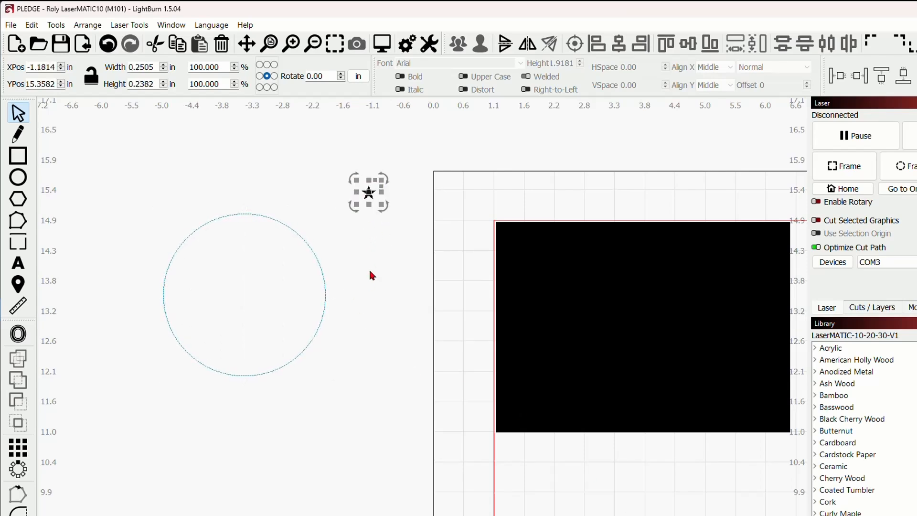
{"action": "left_click", "coordinate": [320, 308]}
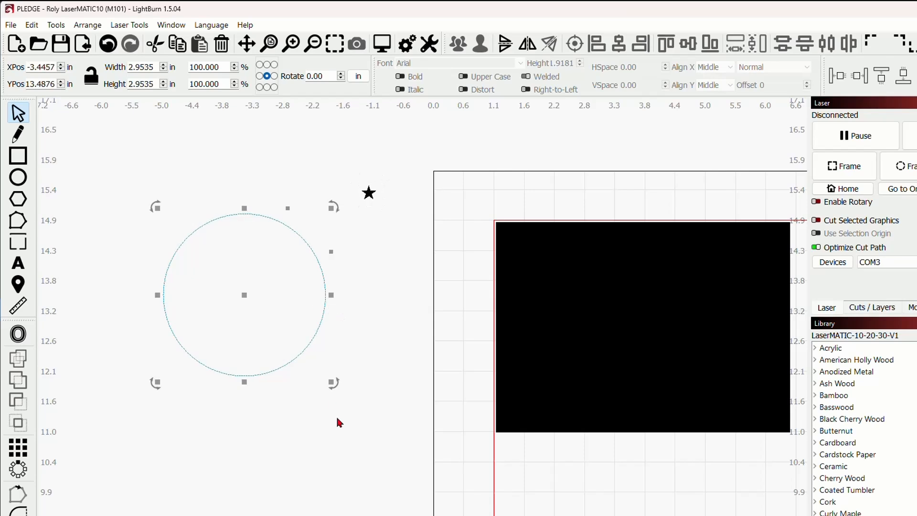
{"action": "left_click_drag", "start_coordinate": [332, 381], "coordinate": [307, 358]}
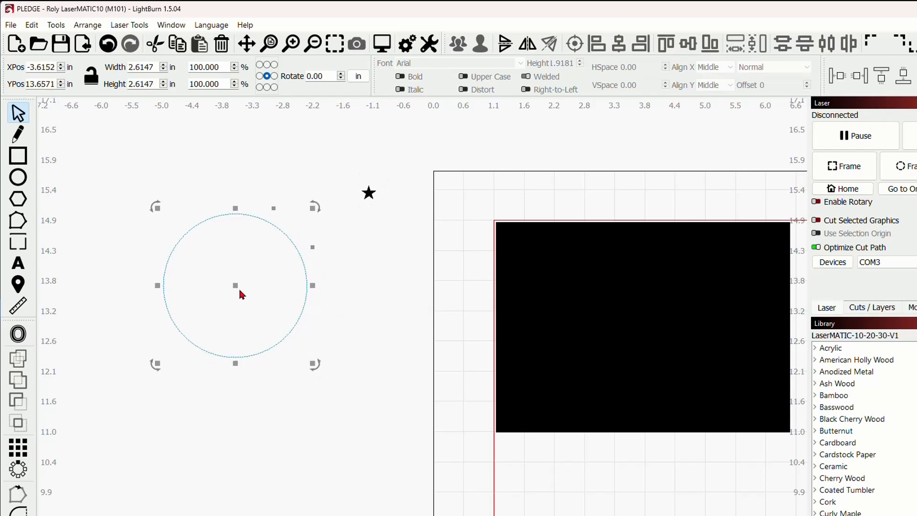
{"action": "left_click_drag", "start_coordinate": [241, 292], "coordinate": [279, 268]}
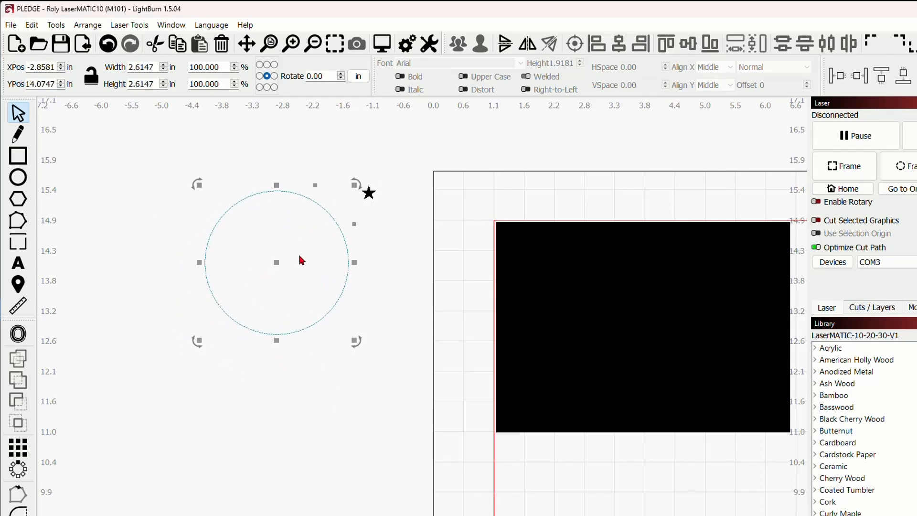
- Align the star with the guide circle, centring it horizontally and matching their top edges, and clear the selection
{"action": "left_click", "coordinate": [368, 193]}
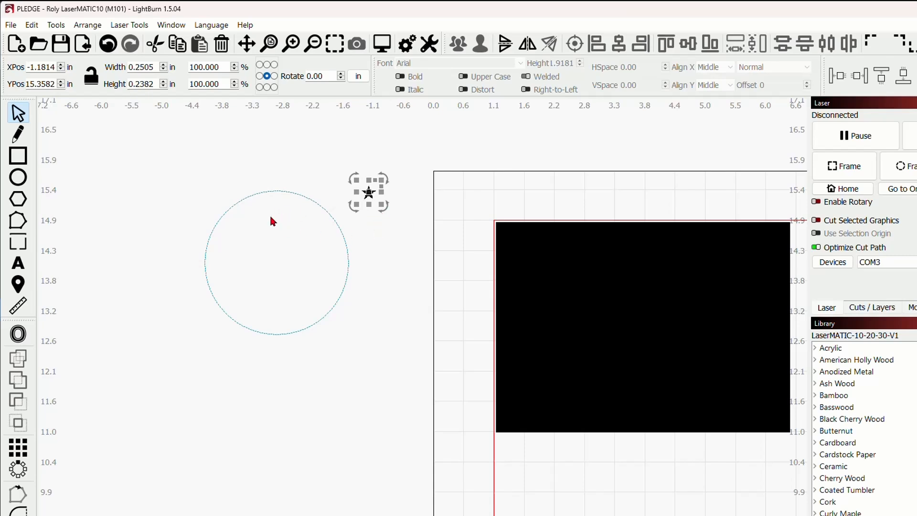
{"action": "left_click_drag", "start_coordinate": [280, 206], "coordinate": [236, 180]}
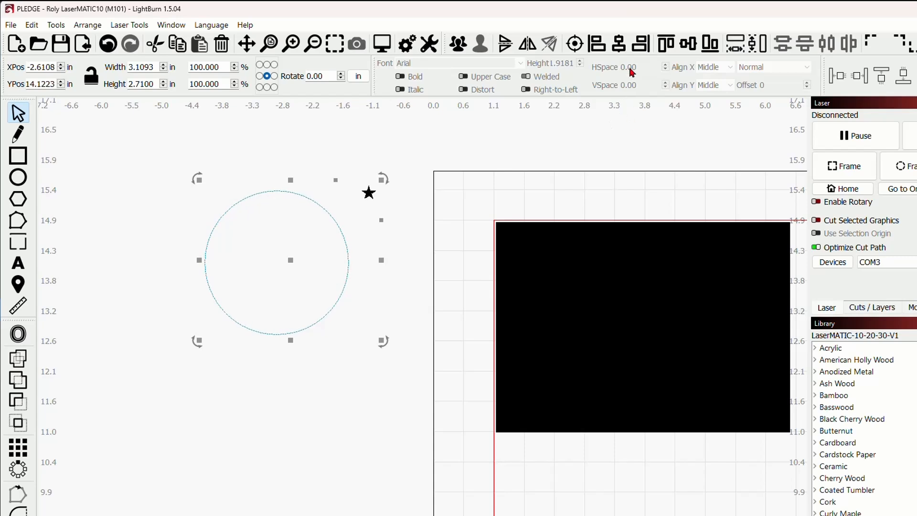
{"action": "left_click", "coordinate": [619, 45]}
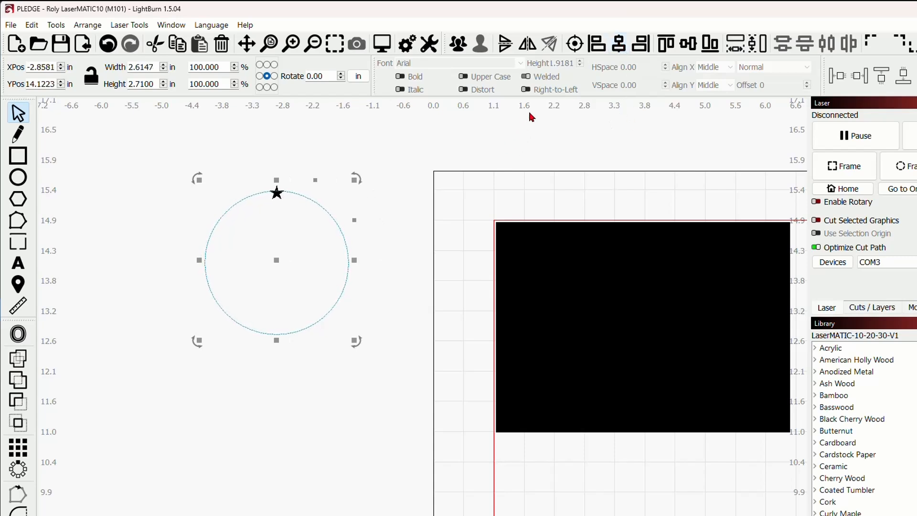
{"action": "left_click", "coordinate": [667, 47]}
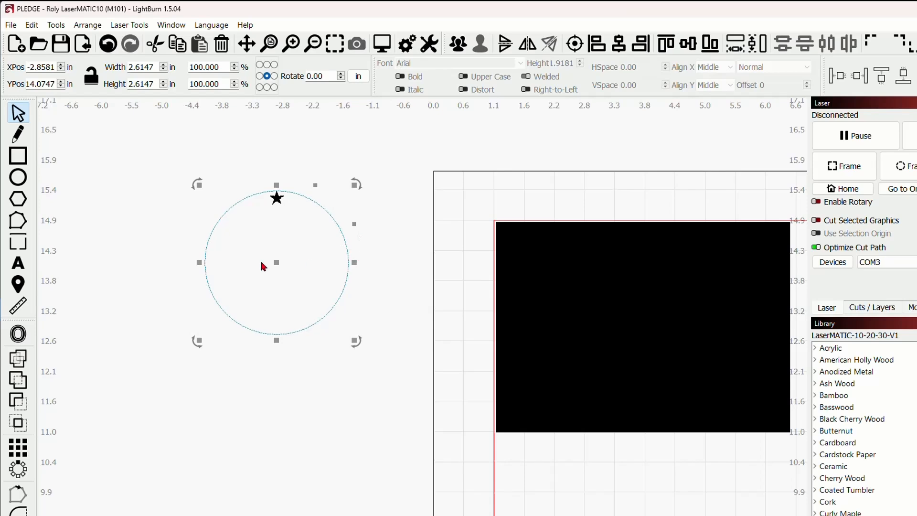
{"action": "scroll", "coordinate": [209, 235], "scroll_direction": "up", "scroll_amount": 1}
{"action": "scroll", "coordinate": [209, 235], "scroll_direction": "up", "scroll_amount": 1}
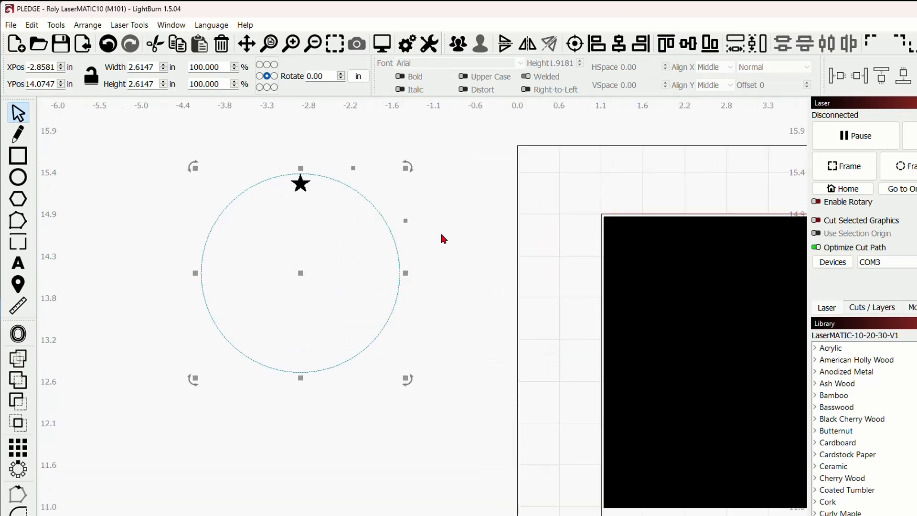
{"action": "left_click", "coordinate": [456, 235]}
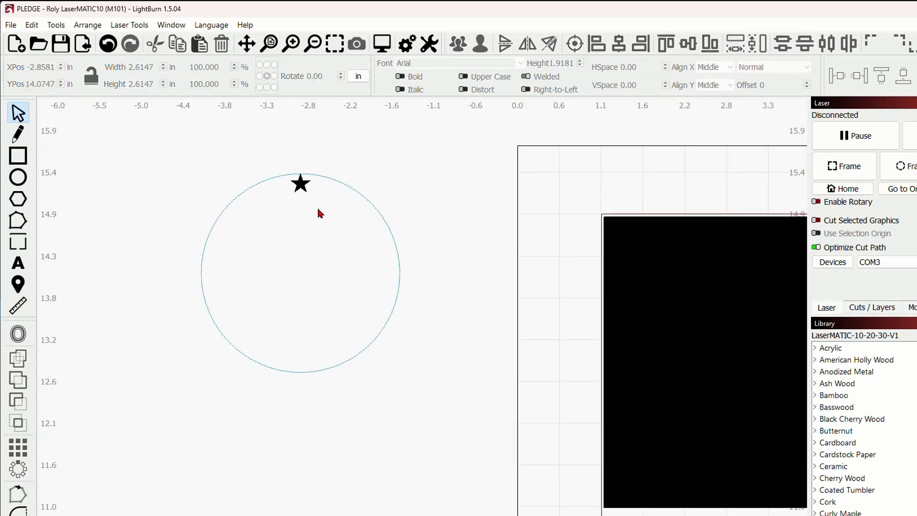
- Create a circular array of 12 star copies around the centre of the guide circle, rotating and grouping the copies
{"action": "left_click", "coordinate": [275, 193]}
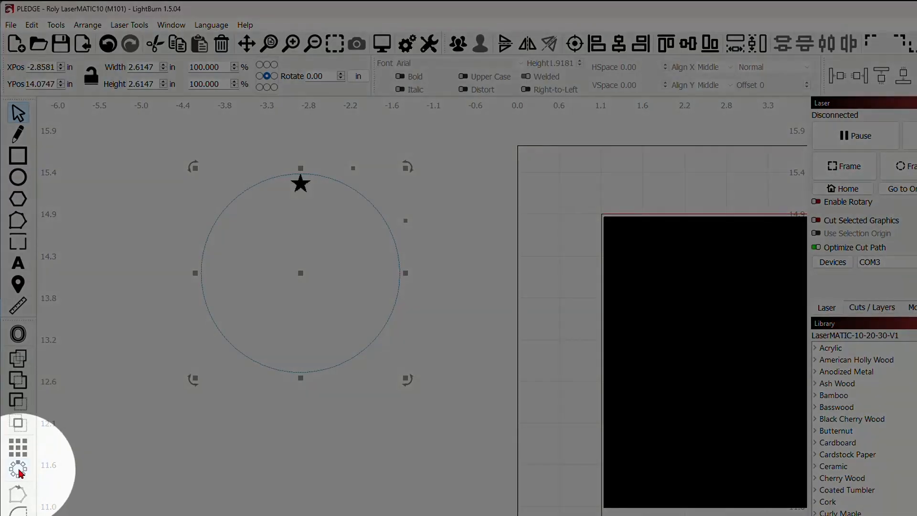
{"action": "left_click", "coordinate": [18, 469]}
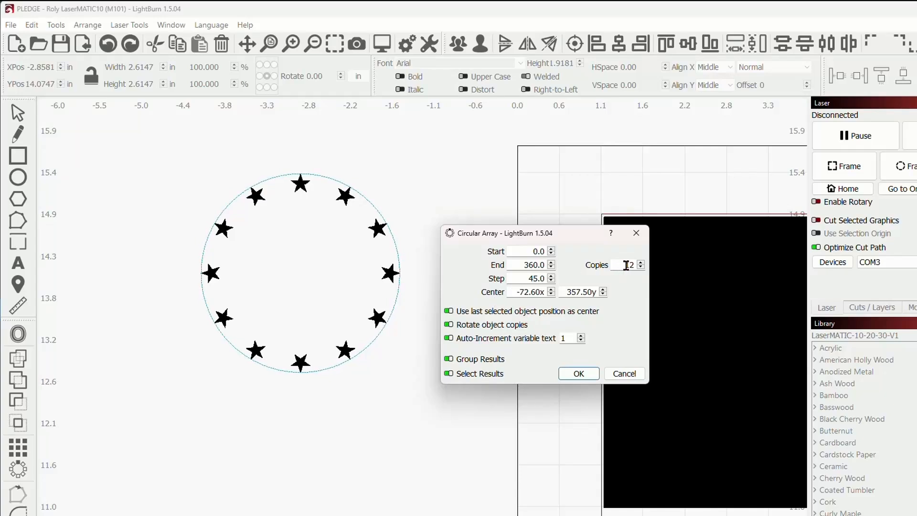
{"action": "left_click_drag", "start_coordinate": [580, 235], "coordinate": [602, 187]}
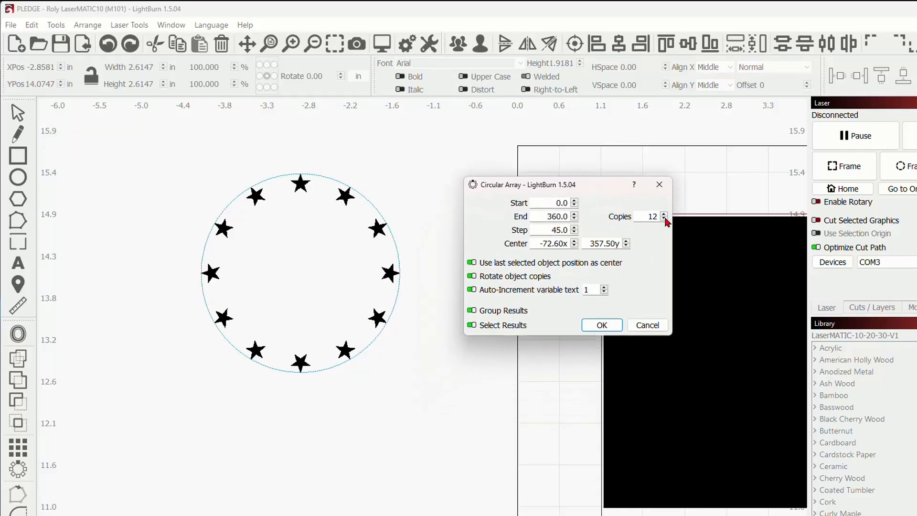
{"action": "left_click", "coordinate": [663, 219]}
{"action": "left_click", "coordinate": [664, 219]}
{"action": "left_click", "coordinate": [602, 324]}
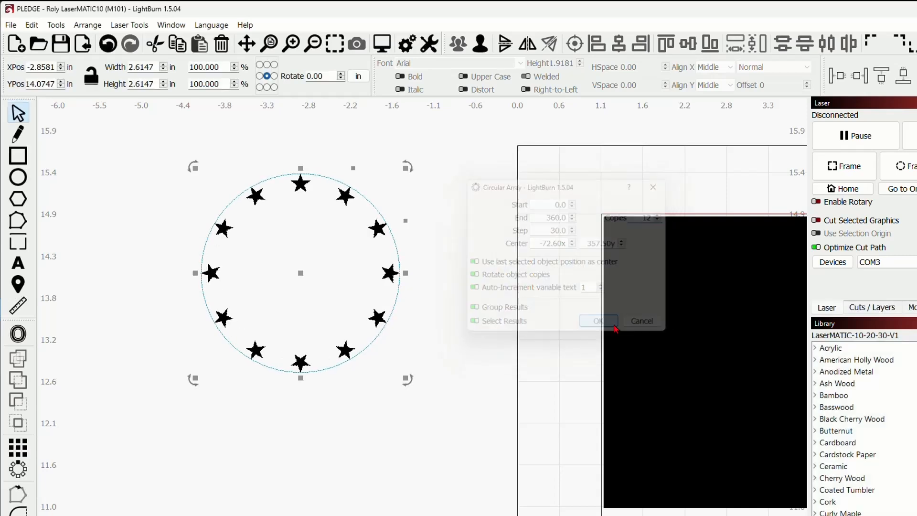
- Delete the guide circle from around the ring of stars
{"action": "left_click", "coordinate": [430, 254]}
{"action": "left_click", "coordinate": [396, 248]}
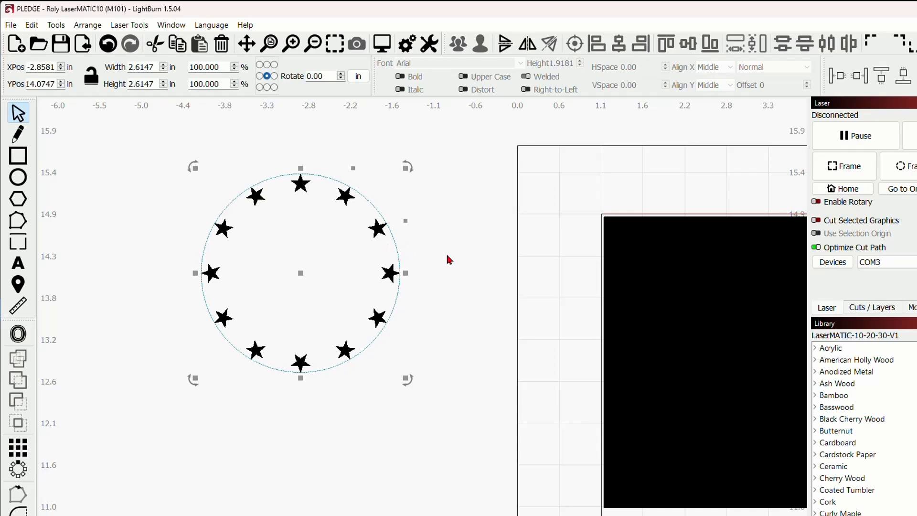
{"action": "key", "text": "Delete"}
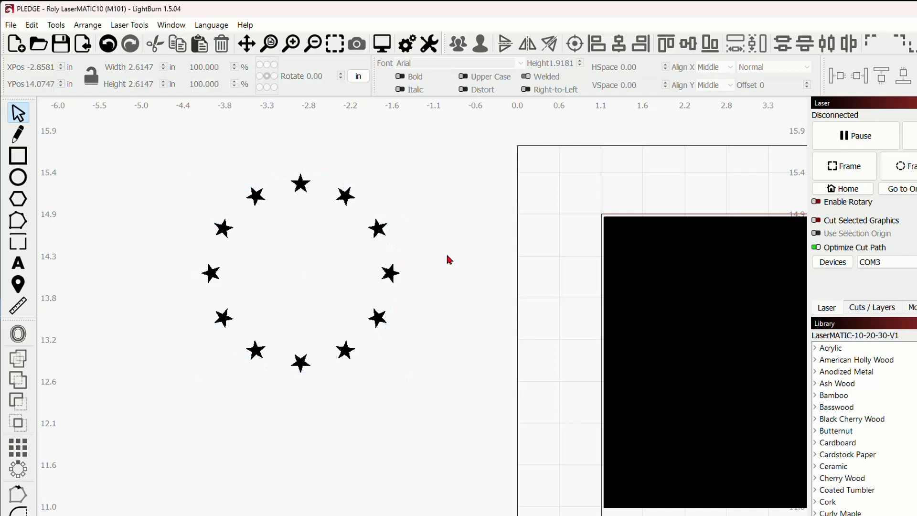
- Move the original star from the top of the ring into its middle, at about X -2.81, Y 14.09 in
{"action": "left_click_drag", "start_coordinate": [391, 263], "coordinate": [374, 226]}
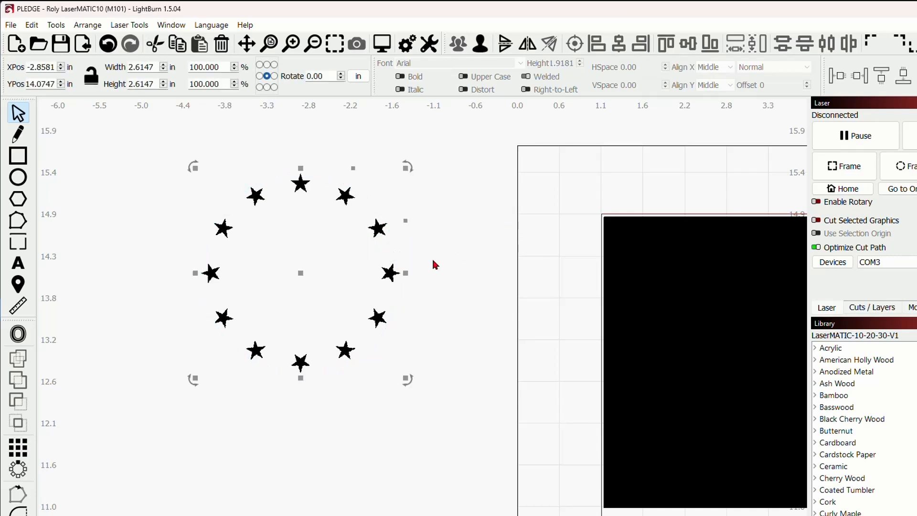
{"action": "left_click", "coordinate": [308, 209]}
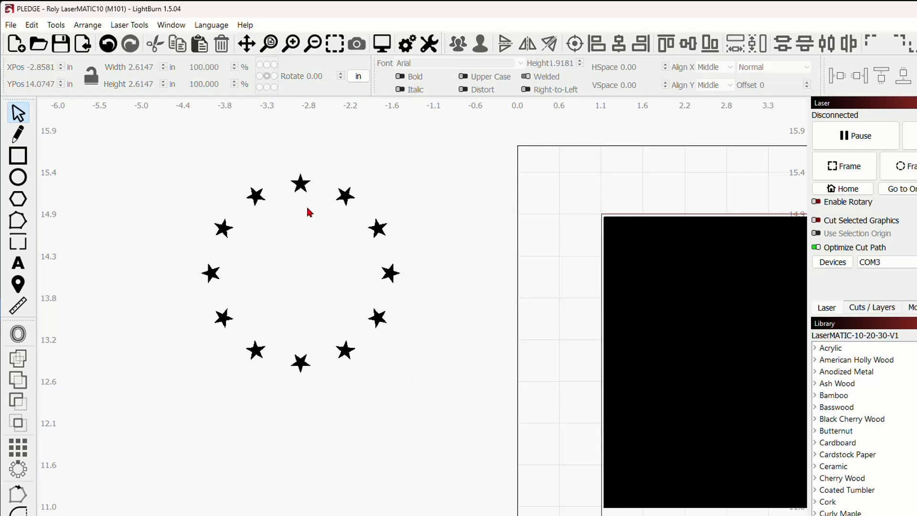
{"action": "left_click", "coordinate": [300, 183]}
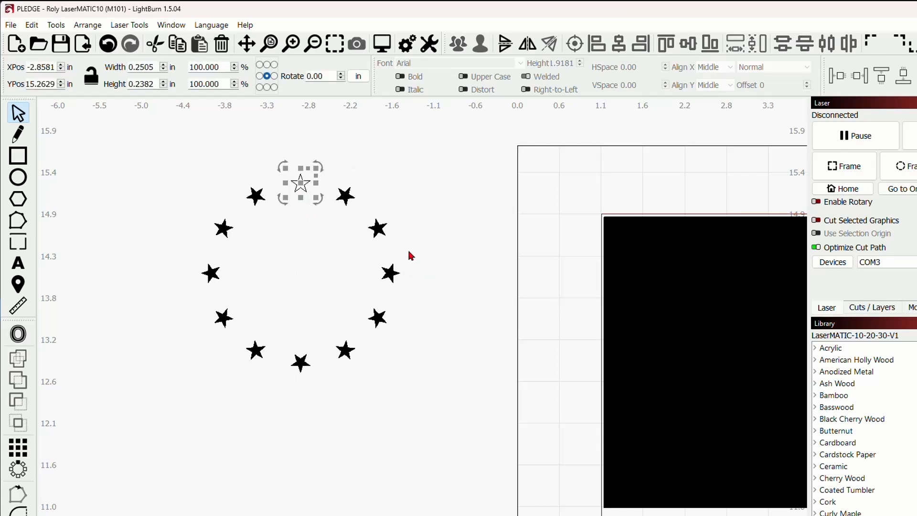
{"action": "left_click_drag", "start_coordinate": [302, 184], "coordinate": [306, 278]}
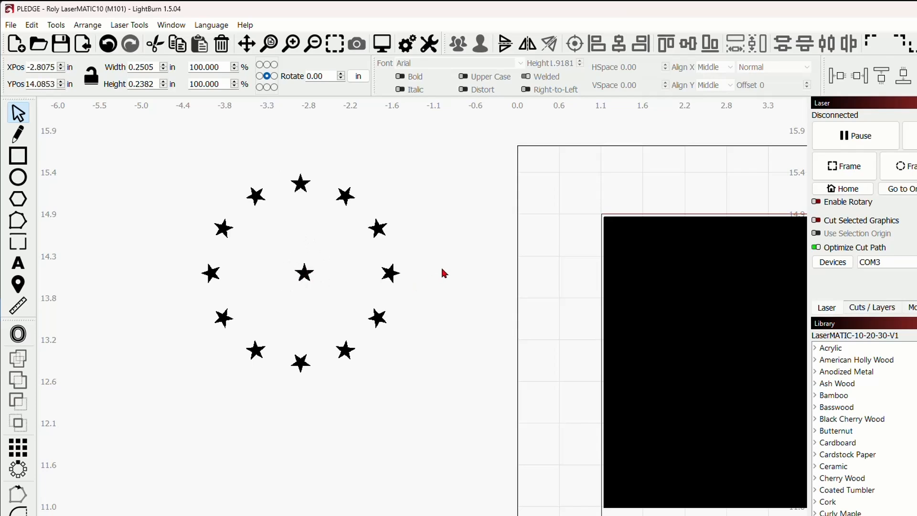
{"action": "left_click", "coordinate": [435, 293]}
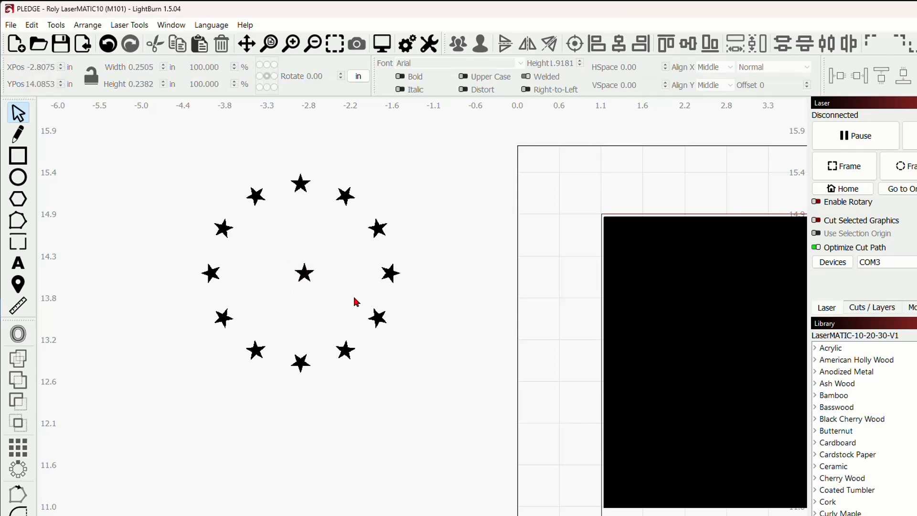
- Move the middle star out of the ring to about X -0.20, Y 14.18 in and group the ring's stars
{"action": "scroll", "coordinate": [355, 301], "scroll_direction": "up", "scroll_amount": 1}
{"action": "left_click", "coordinate": [310, 263]}
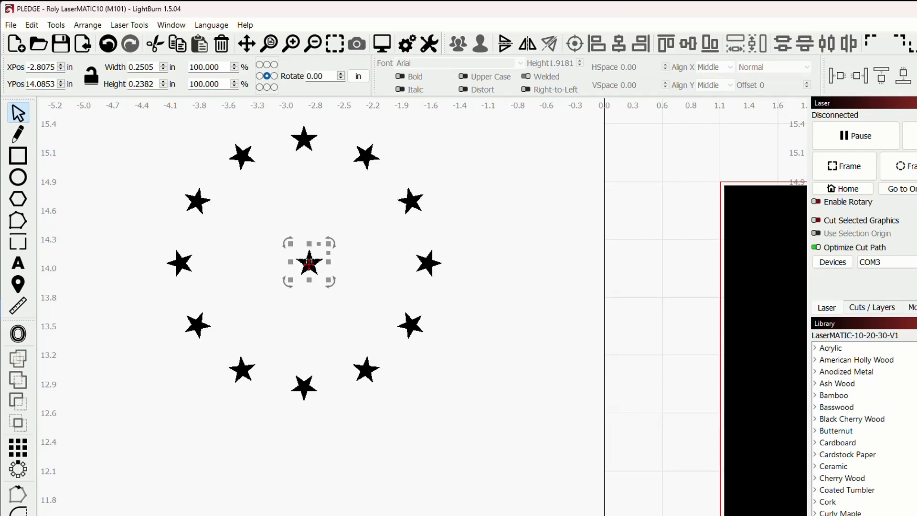
{"action": "left_click_drag", "start_coordinate": [309, 263], "coordinate": [520, 253]}
{"action": "scroll", "coordinate": [352, 253], "scroll_direction": "down", "scroll_amount": 1}
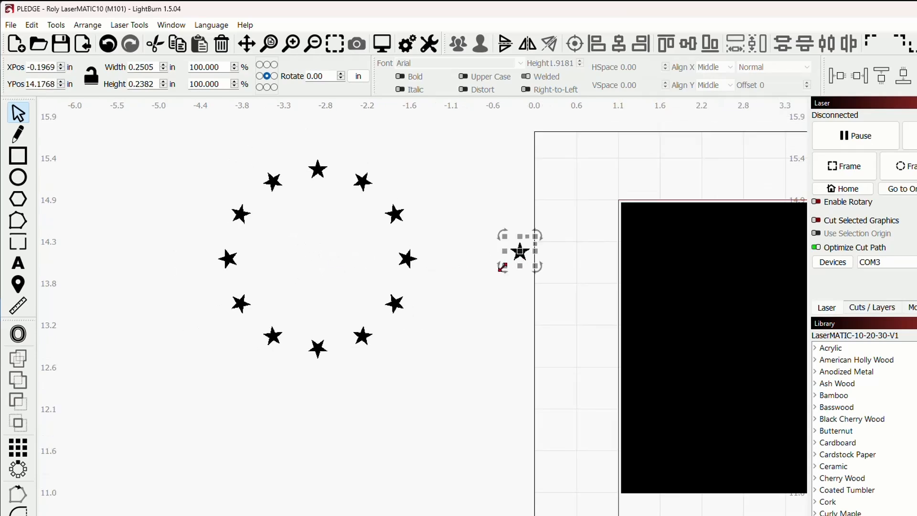
{"action": "left_click", "coordinate": [205, 139]}
{"action": "left_click_drag", "start_coordinate": [178, 122], "coordinate": [445, 395]}
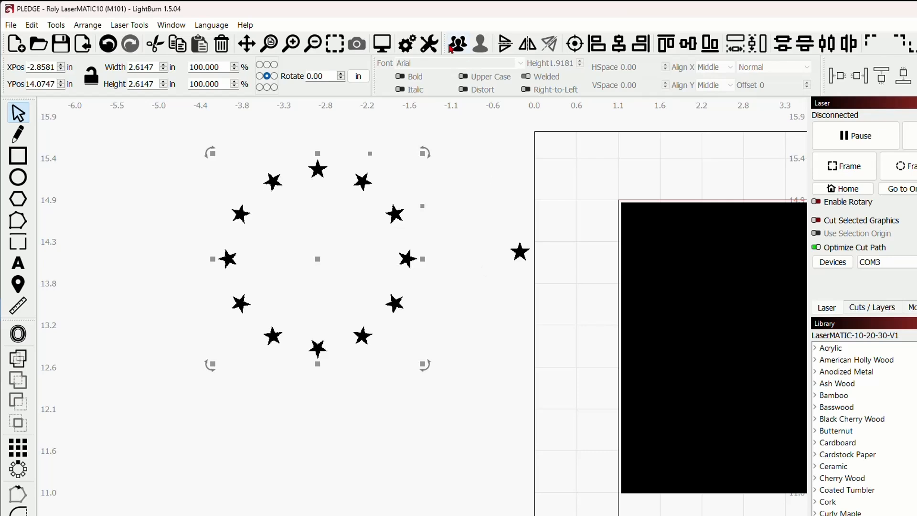
{"action": "left_click", "coordinate": [528, 303]}
- Align the centre of the loose star with the centre of the star ring and clear the selection
{"action": "left_click", "coordinate": [519, 251]}
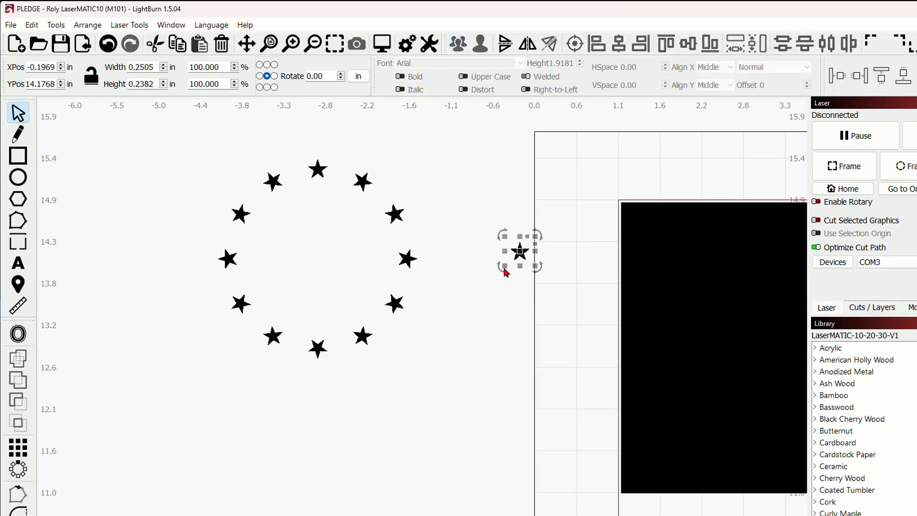
{"action": "left_click", "coordinate": [407, 261], "text": "shift"}
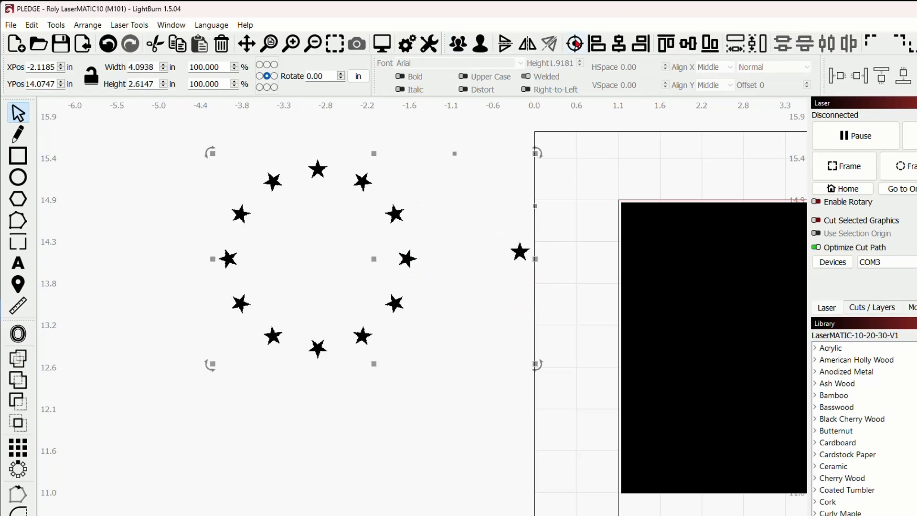
{"action": "left_click", "coordinate": [575, 44]}
{"action": "left_click", "coordinate": [488, 260]}
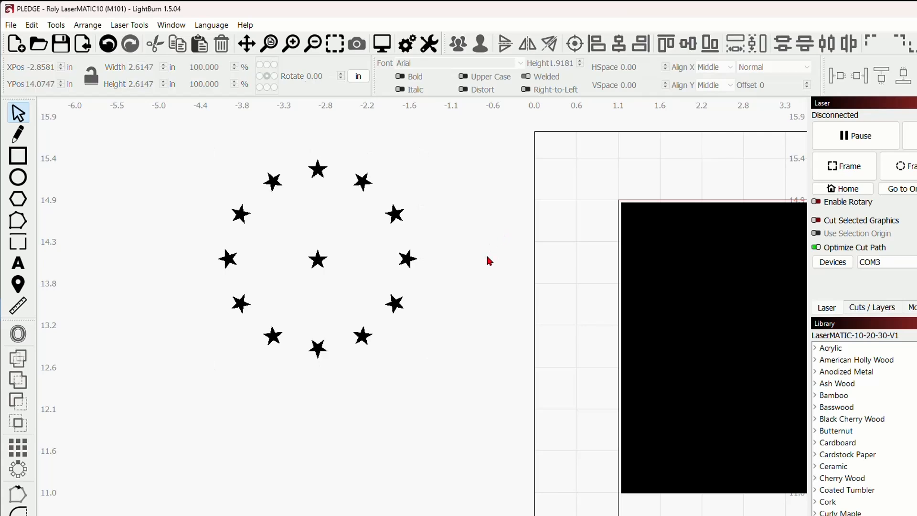
- Move the star ring with its centre star onto the black canton, at about X 3.74, Y 13.19 in
{"action": "scroll", "coordinate": [486, 253], "scroll_direction": "down", "scroll_amount": 3}
{"action": "left_click_drag", "start_coordinate": [266, 166], "coordinate": [265, 163]}
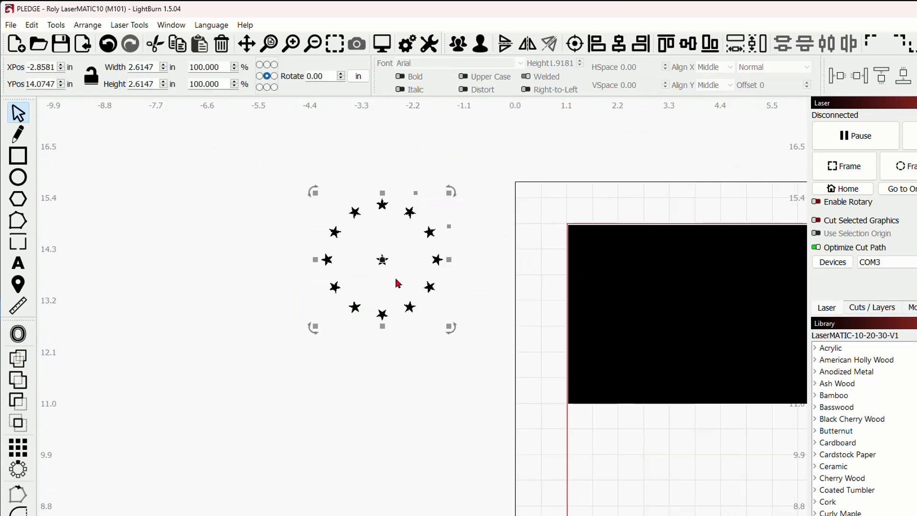
{"action": "left_click_drag", "start_coordinate": [472, 249], "coordinate": [239, 250]}
{"action": "left_click_drag", "start_coordinate": [143, 244], "coordinate": [450, 285]}
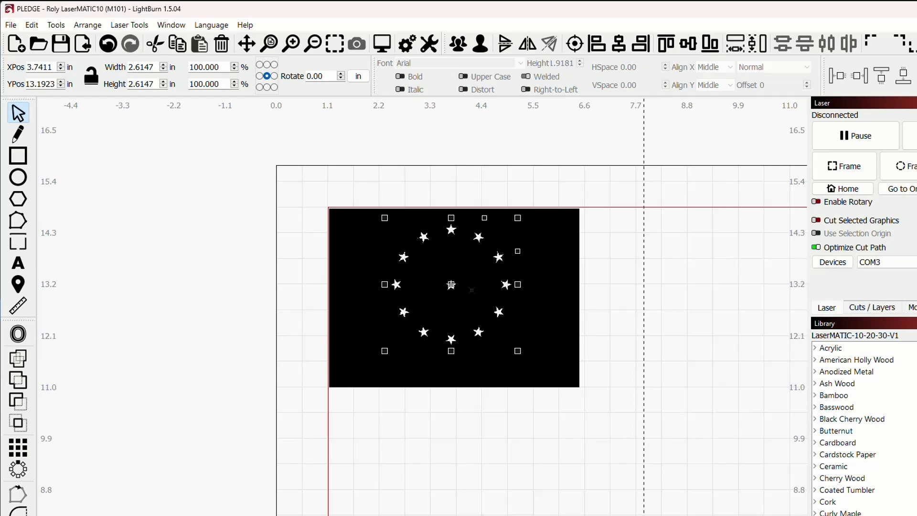
- Enlarge the star ring beyond about 3.22 in to nearly fill the canton's height, re-centre it vertically, and clear the selection
{"action": "left_click_drag", "start_coordinate": [520, 352], "coordinate": [531, 365]}
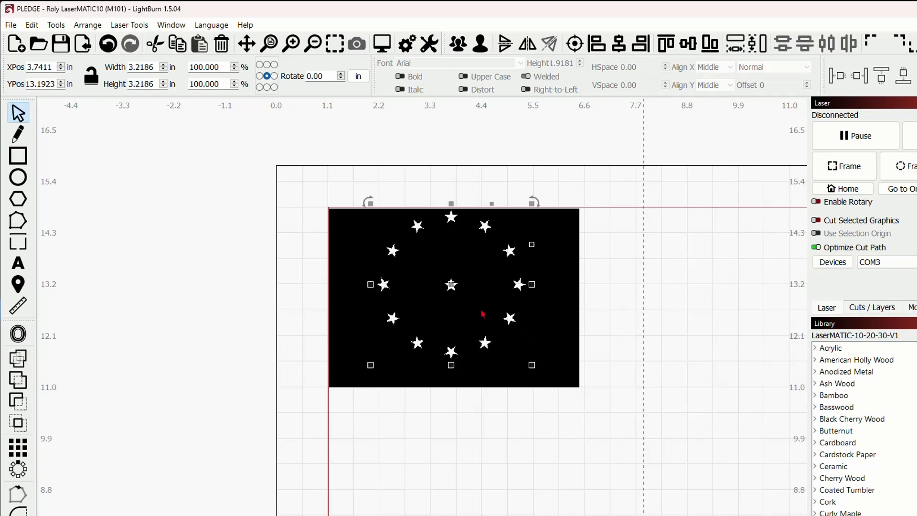
{"action": "left_click_drag", "start_coordinate": [451, 285], "coordinate": [454, 294]}
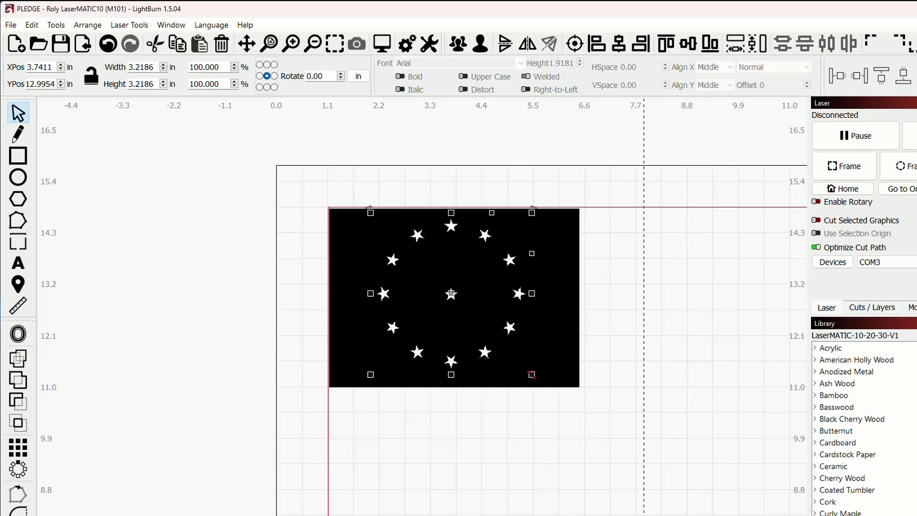
{"action": "left_click_drag", "start_coordinate": [531, 374], "coordinate": [544, 385]}
{"action": "left_click_drag", "start_coordinate": [450, 302], "coordinate": [450, 301]}
{"action": "left_click", "coordinate": [615, 315]}
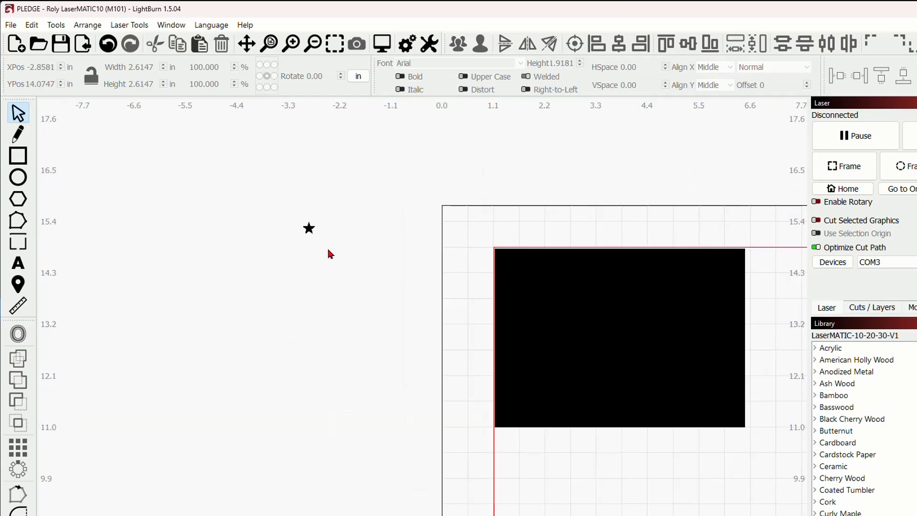
- Assign the small star to the blue tool layer and place a duplicate of it at about X -1.58, Y 16.15 in
{"action": "left_click", "coordinate": [309, 228]}
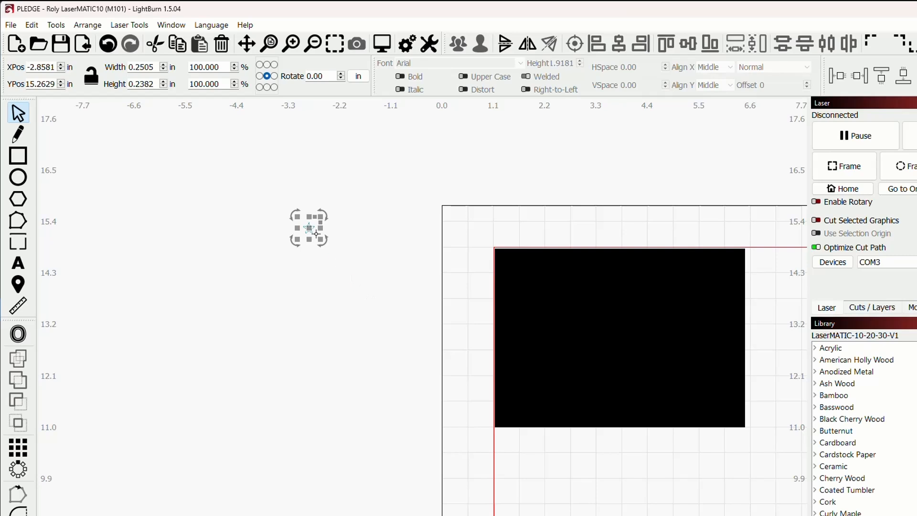
{"action": "mouse_move", "coordinate": [316, 234]}
{"action": "left_mouse_down"}
{"action": "mouse_move", "coordinate": [305, 252]}
{"action": "mouse_move", "coordinate": [311, 248]}
{"action": "left_mouse_up"}
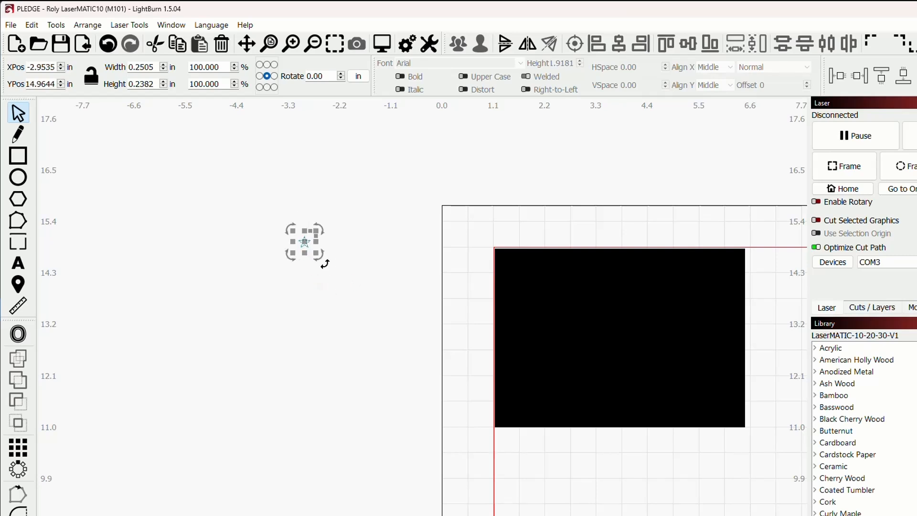
{"action": "left_click_drag", "start_coordinate": [309, 246], "coordinate": [374, 190]}
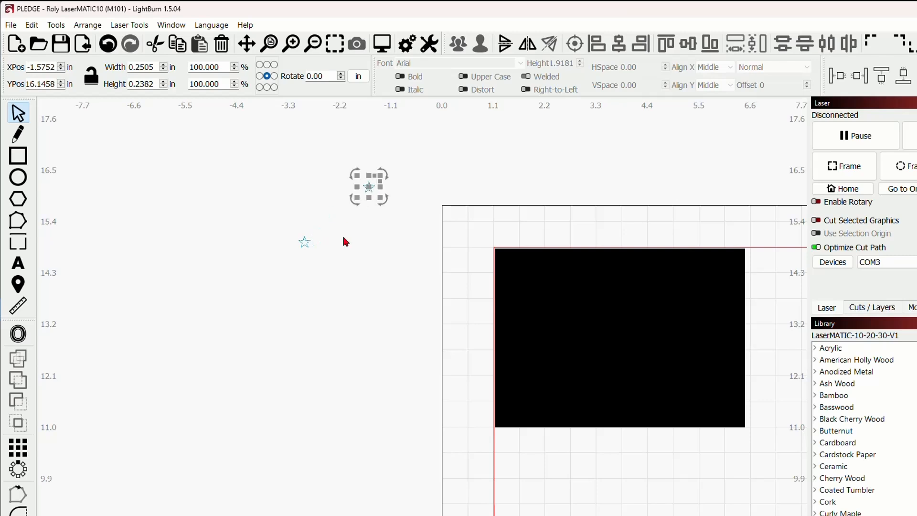
- Enlarge the other star to about 4.04 by 3.85 in and move it beside the page to about X -2.76, Y 13.39 in
{"action": "left_click", "coordinate": [349, 245]}
{"action": "left_click_drag", "start_coordinate": [329, 262], "coordinate": [487, 415]}
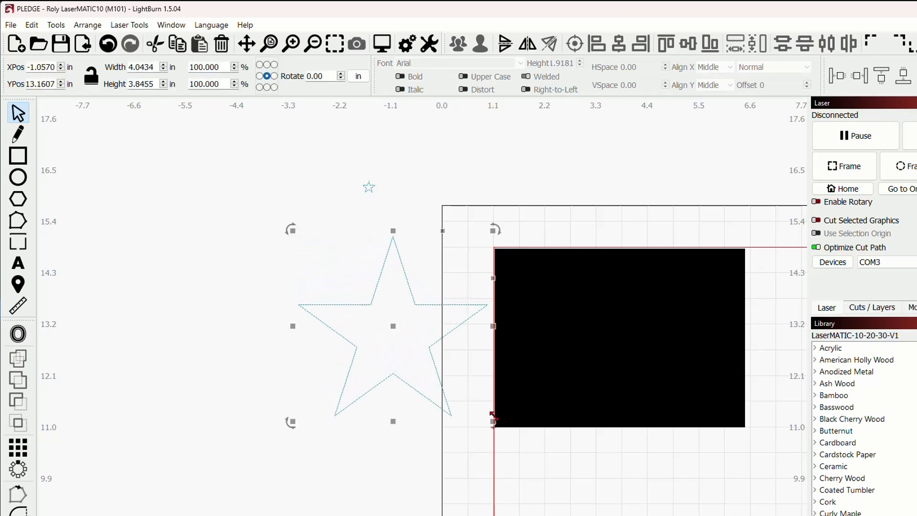
{"action": "left_click_drag", "start_coordinate": [395, 327], "coordinate": [321, 319]}
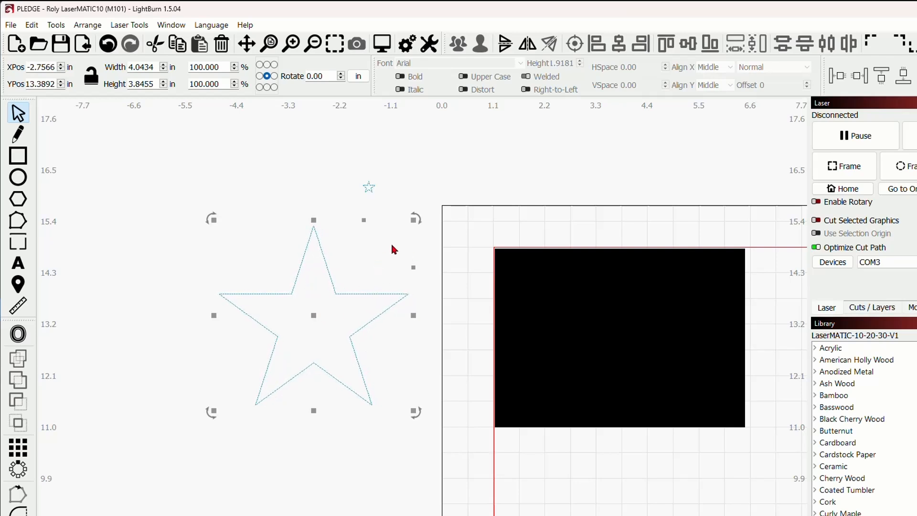
- Centre the small star on the upper tip of the large star, at about X -2.76, Y 15.31 in, and clear the selection
{"action": "left_click", "coordinate": [370, 189]}
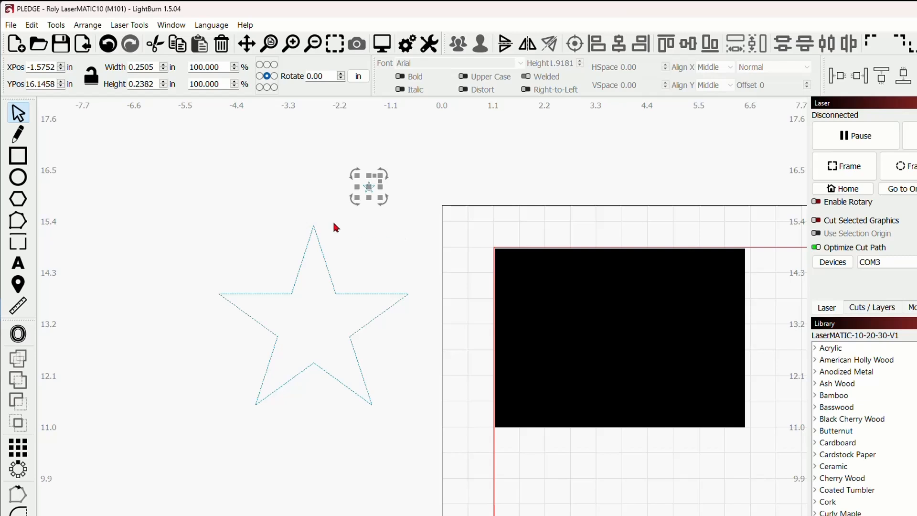
{"action": "scroll", "coordinate": [291, 206], "scroll_direction": "up", "scroll_amount": 2}
{"action": "left_click_drag", "start_coordinate": [398, 182], "coordinate": [322, 235]}
{"action": "scroll", "coordinate": [324, 242], "scroll_direction": "up", "scroll_amount": 3}
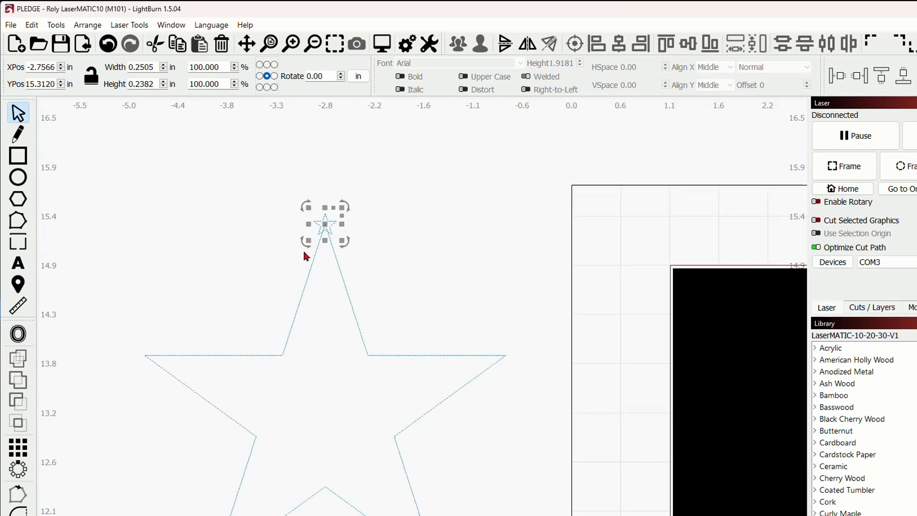
{"action": "scroll", "coordinate": [320, 243], "scroll_direction": "up", "scroll_amount": 4}
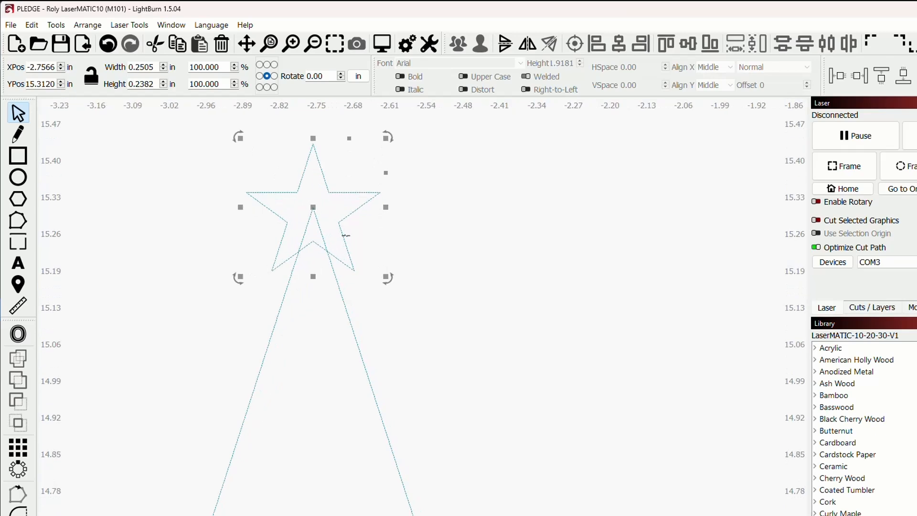
{"action": "left_click", "coordinate": [443, 236]}
{"action": "scroll", "coordinate": [463, 233], "scroll_direction": "down", "scroll_amount": 3}
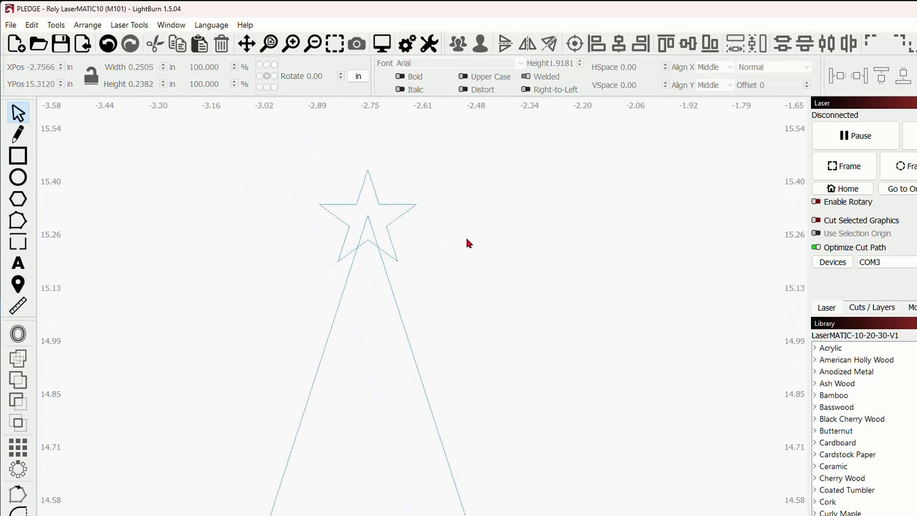
{"action": "left_click_drag", "start_coordinate": [600, 253], "coordinate": [513, 224]}
{"action": "scroll", "coordinate": [472, 220], "scroll_direction": "down", "scroll_amount": 5}
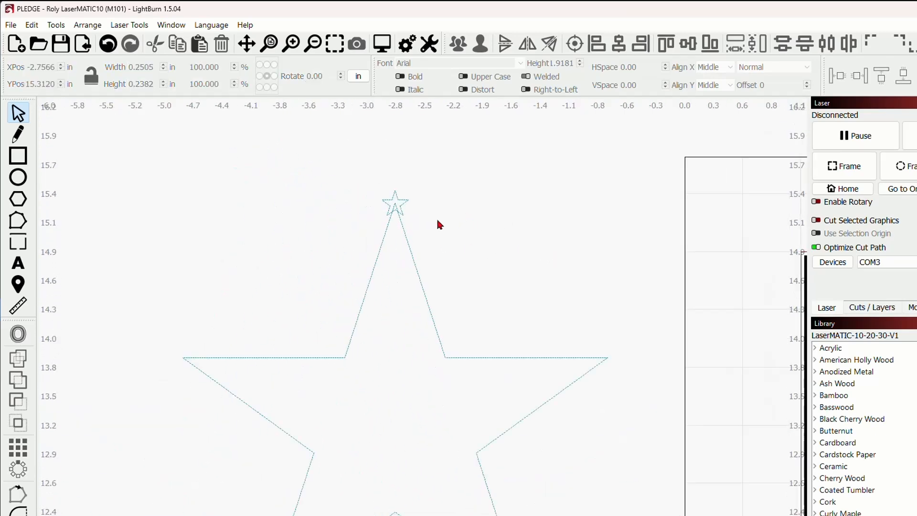
- Copy the small star along the large star outline with 20 unrotated copies, and clear the selection
{"action": "left_click", "coordinate": [409, 205]}
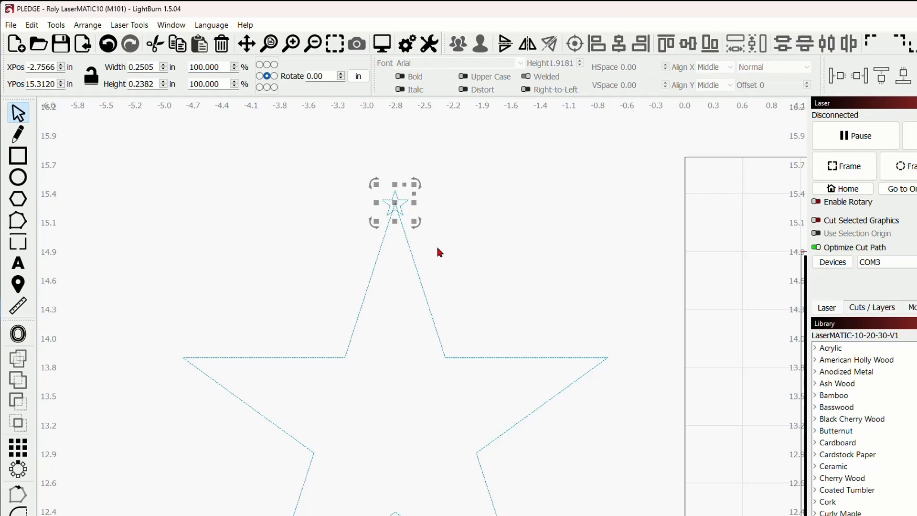
{"action": "left_click", "coordinate": [408, 255]}
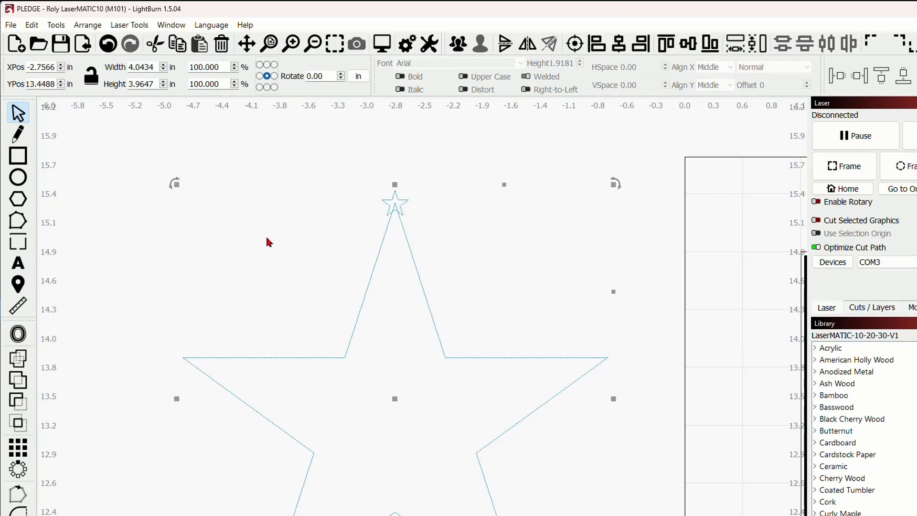
{"action": "scroll", "coordinate": [268, 239], "scroll_direction": "down", "scroll_amount": 1}
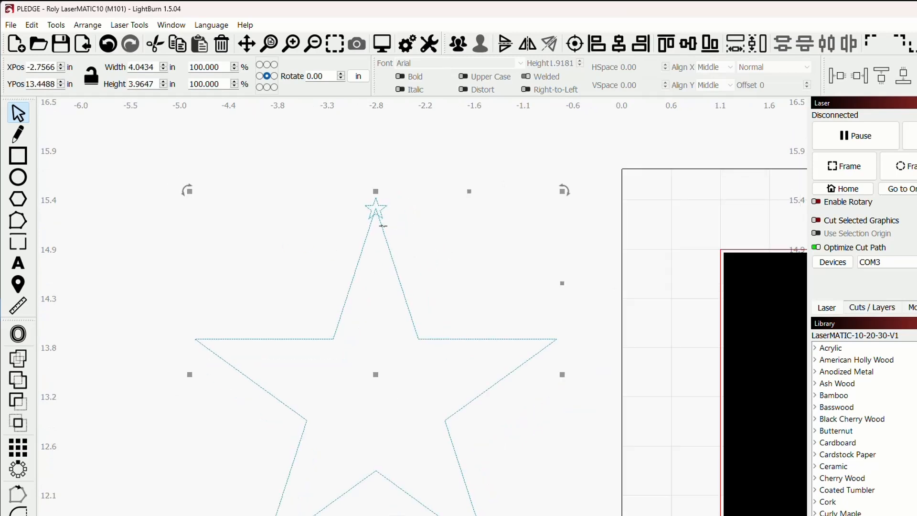
{"action": "left_click", "coordinate": [90, 28]}
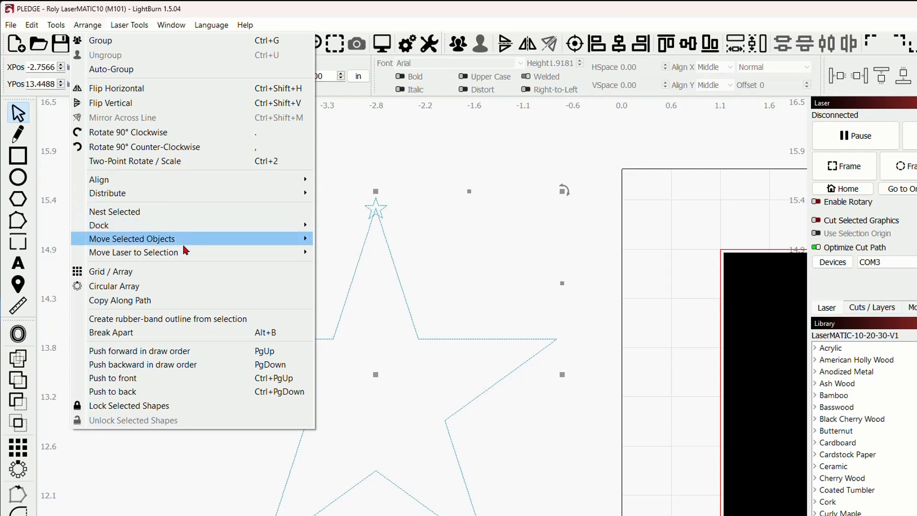
{"action": "left_click", "coordinate": [175, 307]}
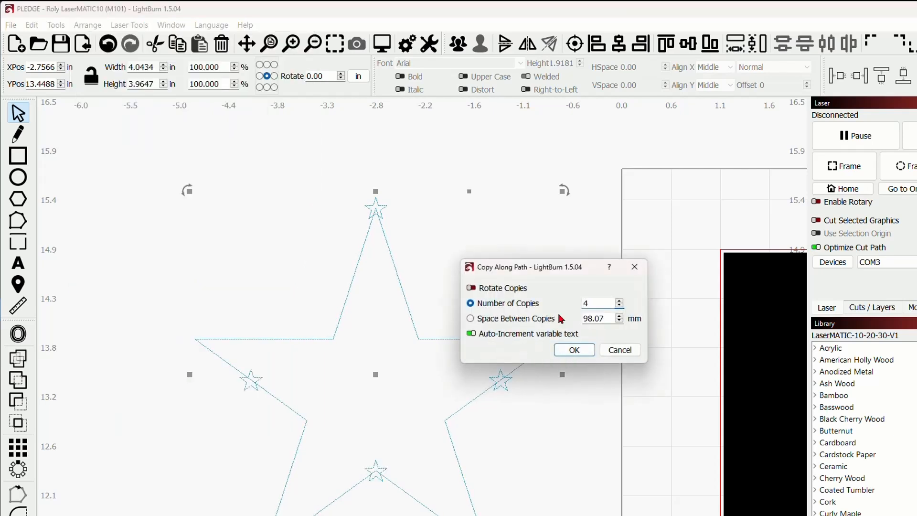
{"action": "left_click_drag", "start_coordinate": [569, 266], "coordinate": [683, 162]}
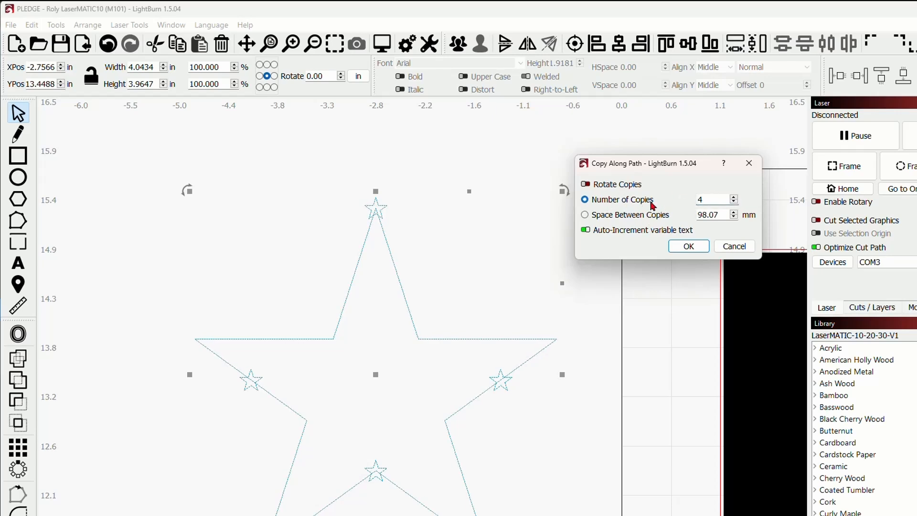
{"action": "left_click_drag", "start_coordinate": [706, 199], "coordinate": [679, 199]}
{"action": "type", "text": "20"}
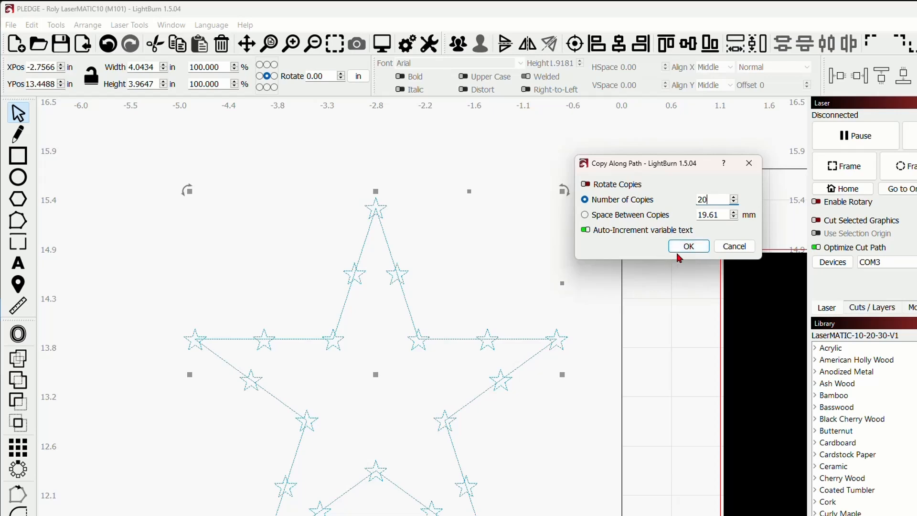
{"action": "left_click", "coordinate": [689, 246]}
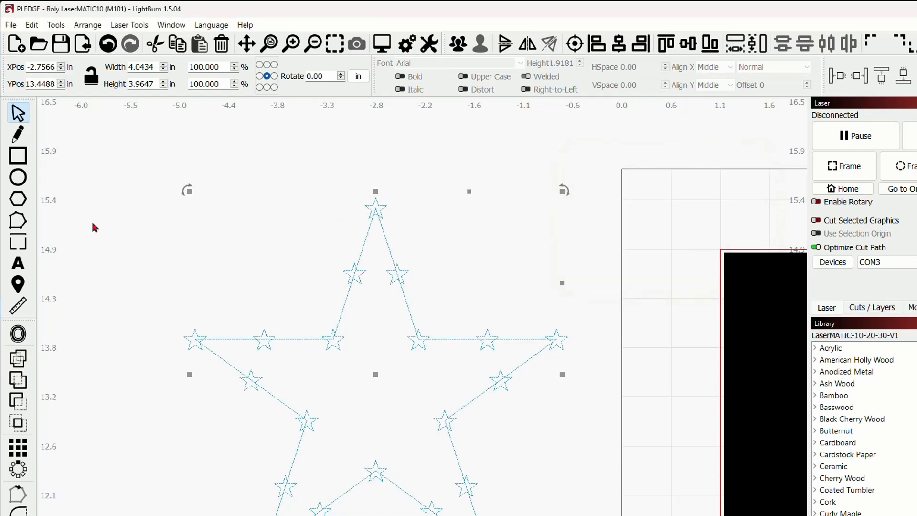
{"action": "left_click", "coordinate": [310, 260]}
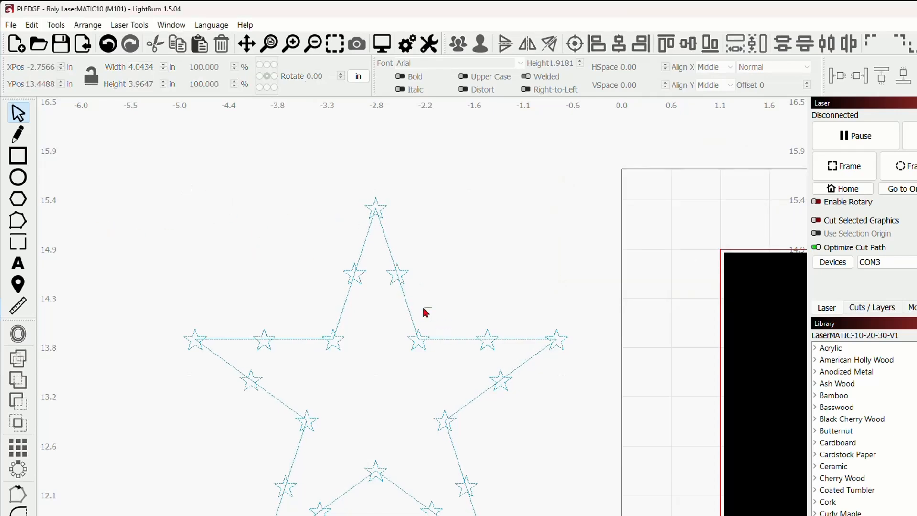
- Delete the large star outline, then select all the small stars and assign them to the black fill layer
{"action": "key", "text": "ctrl+a"}
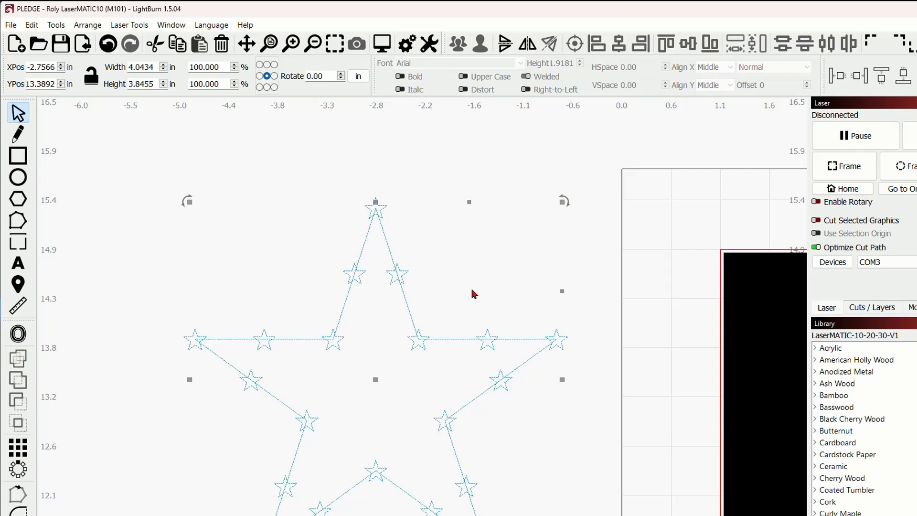
{"action": "key", "text": "Escape"}
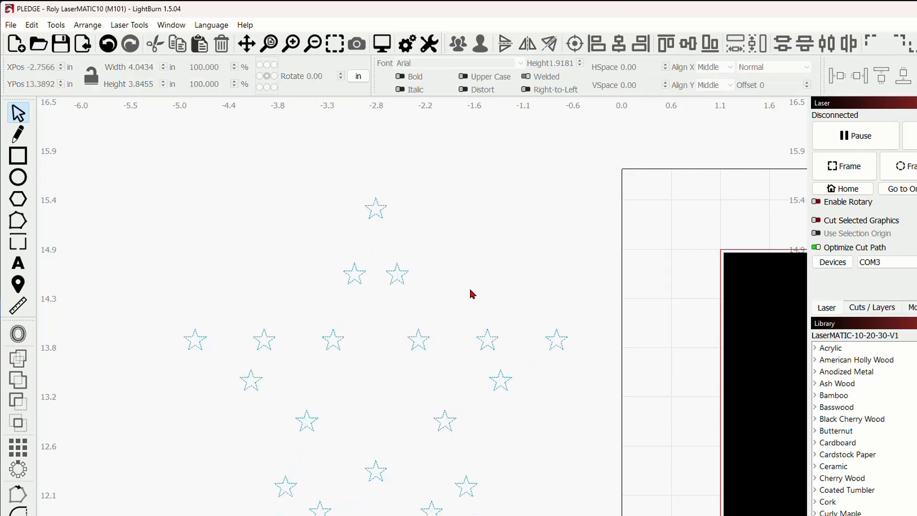
{"action": "scroll", "coordinate": [469, 288], "scroll_direction": "down", "scroll_amount": 4}
{"action": "left_click_drag", "start_coordinate": [530, 437], "coordinate": [317, 218]}
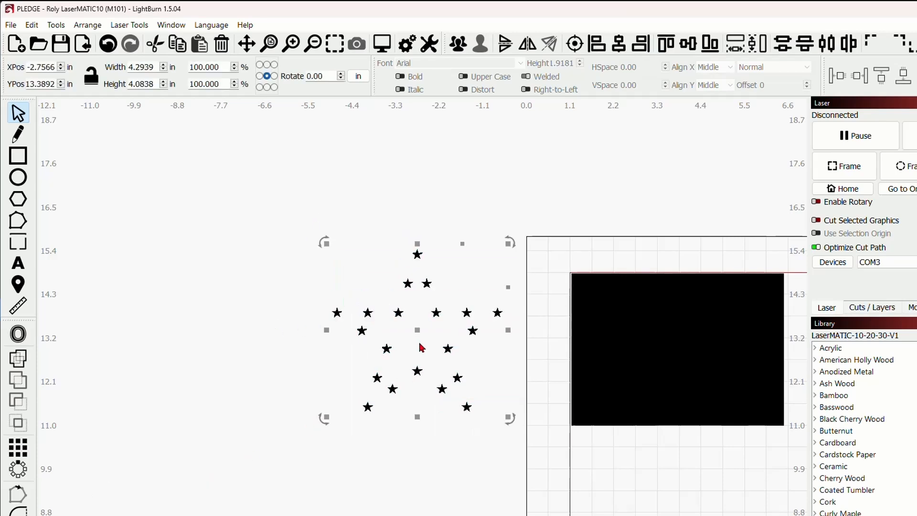
- Move the star arrangement onto the black canton, shrink it to about 3.31 by 3.15 in and place it at about X 3.74, Y 13.00 in
{"action": "left_click_drag", "start_coordinate": [418, 330], "coordinate": [675, 340]}
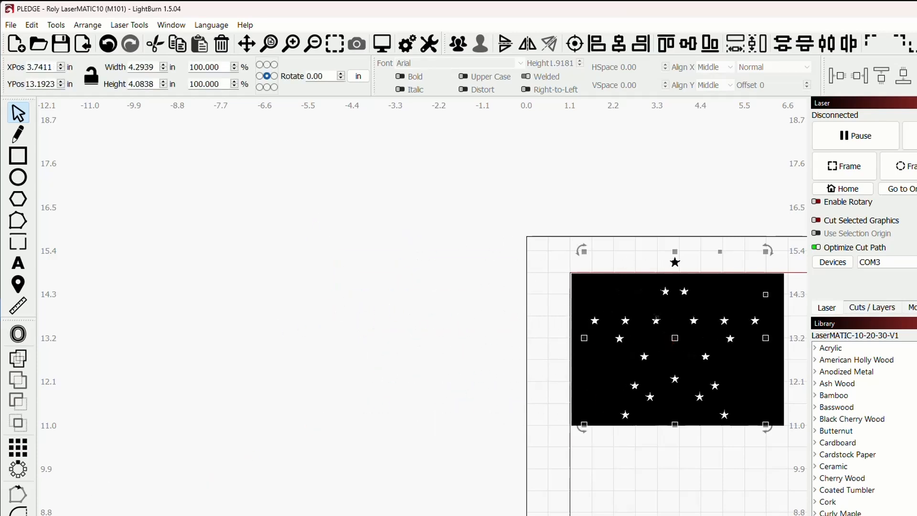
{"action": "left_click_drag", "start_coordinate": [492, 287], "coordinate": [250, 327]}
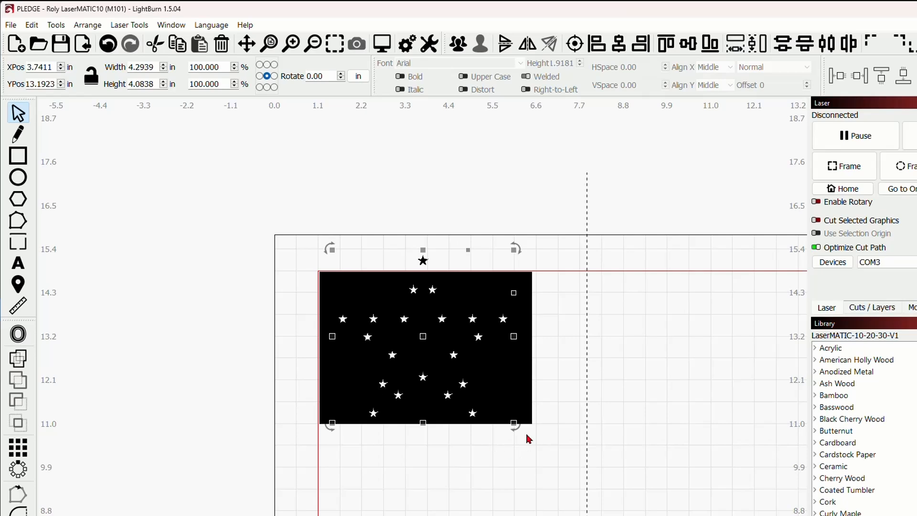
{"action": "left_click_drag", "start_coordinate": [514, 424], "coordinate": [474, 386]}
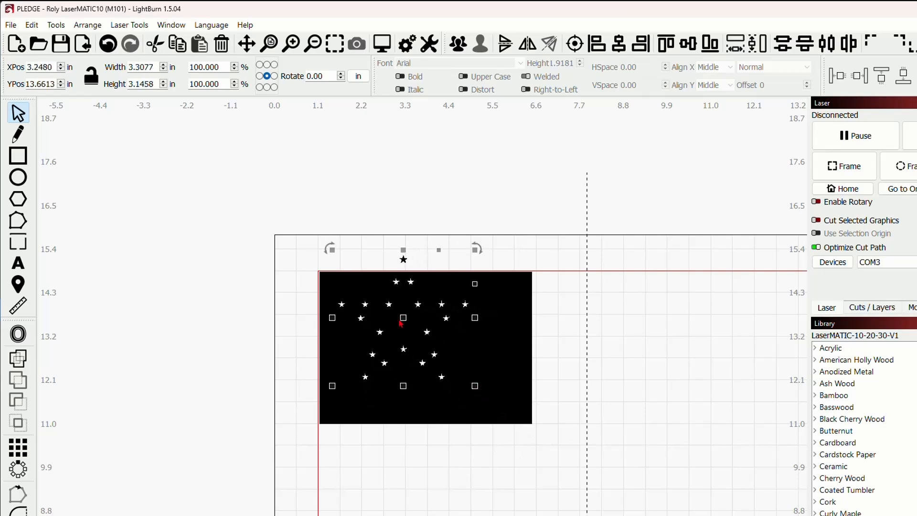
{"action": "left_click_drag", "start_coordinate": [400, 323], "coordinate": [423, 346]}
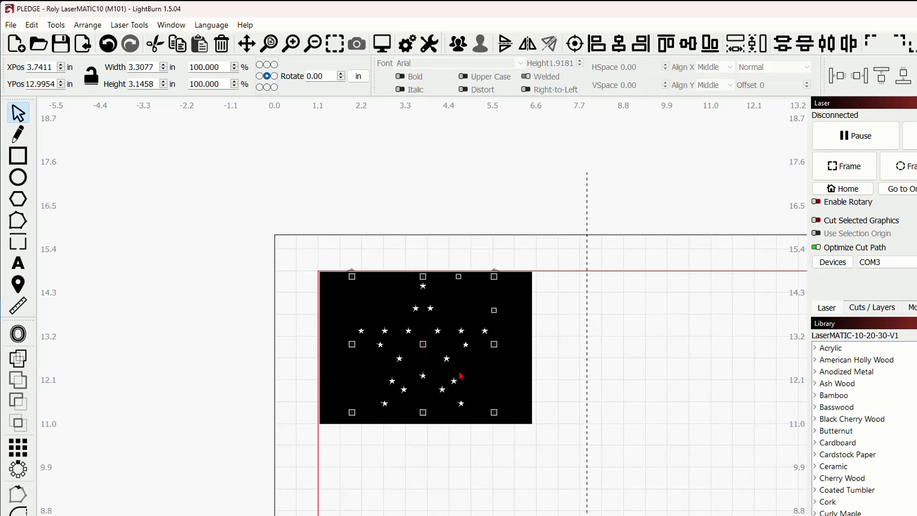
- Enlarge the star arrangement to about 3.82 by 3.63 in, shift it down to about Y 12.92 in, and clear the selection
{"action": "left_click_drag", "start_coordinate": [494, 412], "coordinate": [504, 421]}
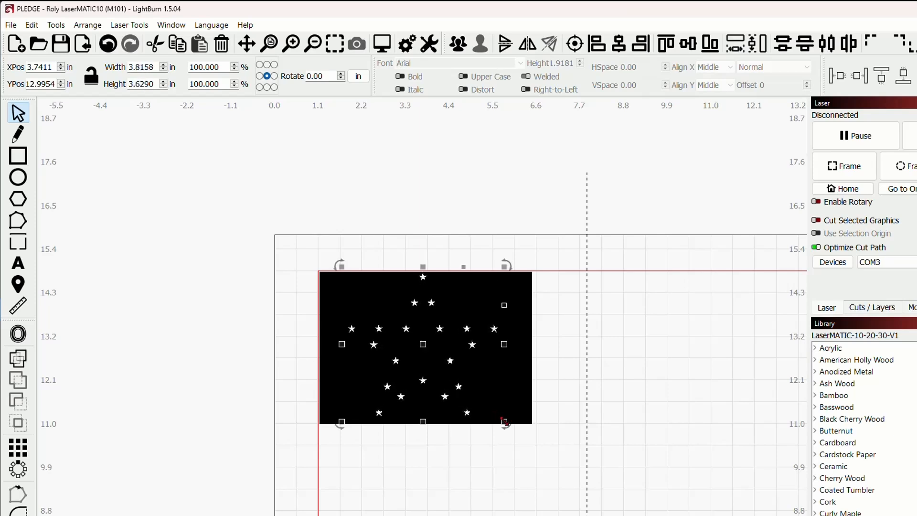
{"action": "left_click_drag", "start_coordinate": [423, 344], "coordinate": [422, 346]}
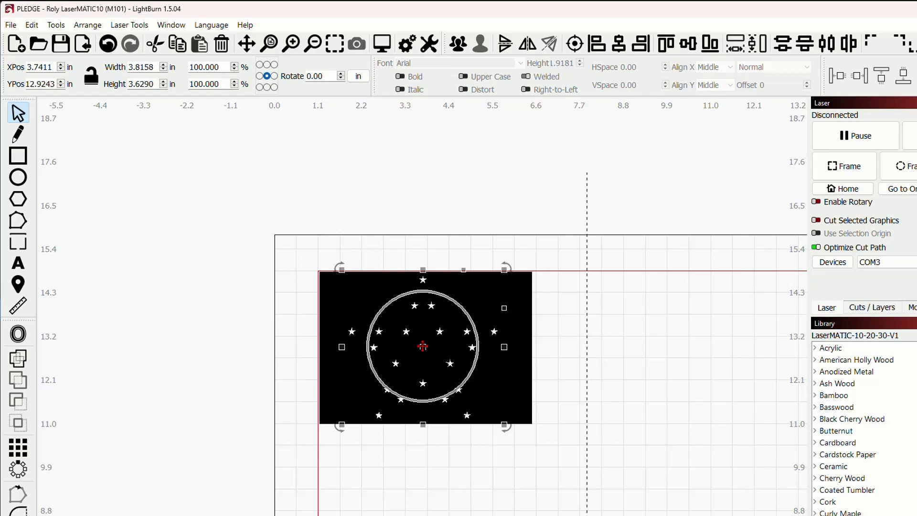
{"action": "scroll", "coordinate": [433, 362], "scroll_direction": "up", "scroll_amount": 4}
{"action": "left_click", "coordinate": [674, 367]}
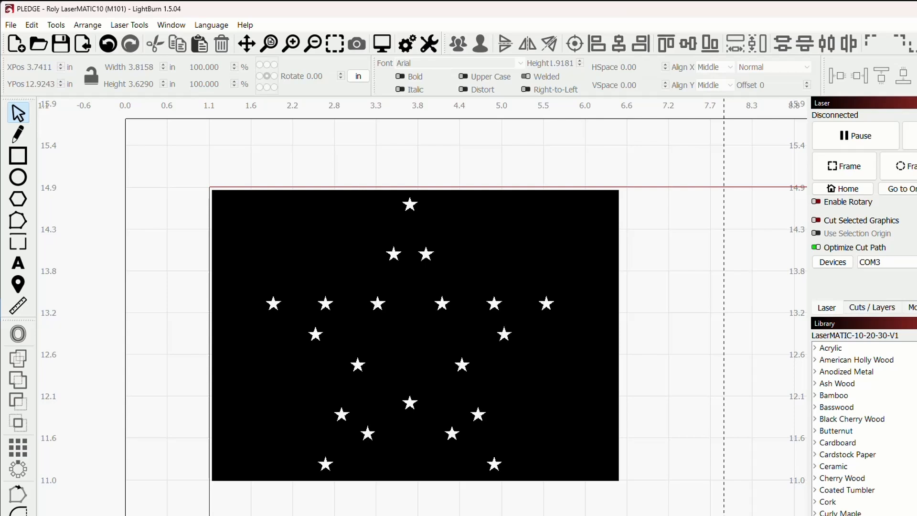
- Examine how the star-patterned canton sits within the flag outline, the page and the surrounding pledge text
{"action": "scroll", "coordinate": [660, 266], "scroll_direction": "down", "scroll_amount": 3}
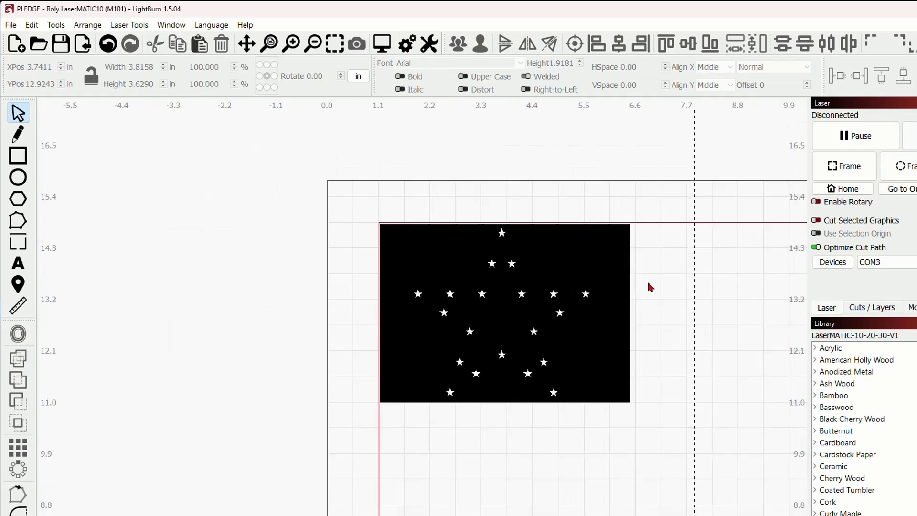
{"action": "left_click_drag", "start_coordinate": [708, 286], "coordinate": [503, 253]}
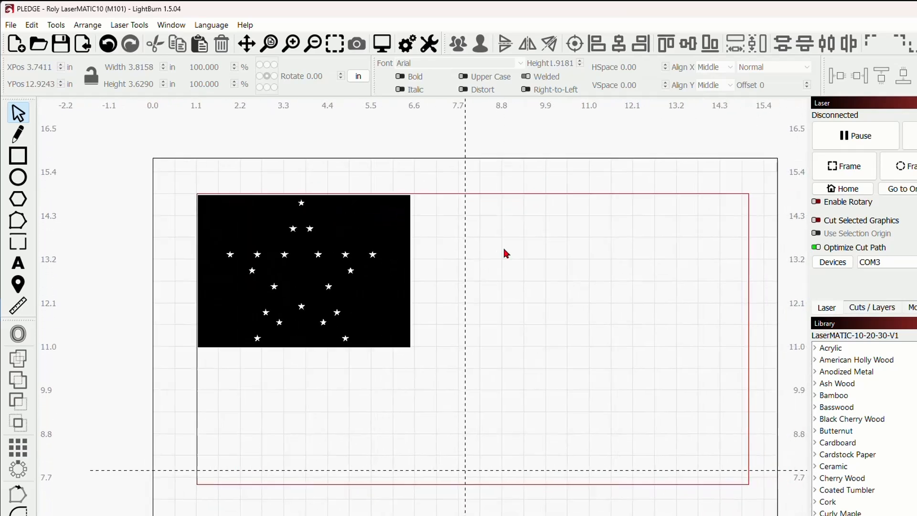
{"action": "scroll", "coordinate": [567, 268], "scroll_direction": "up", "scroll_amount": 2}
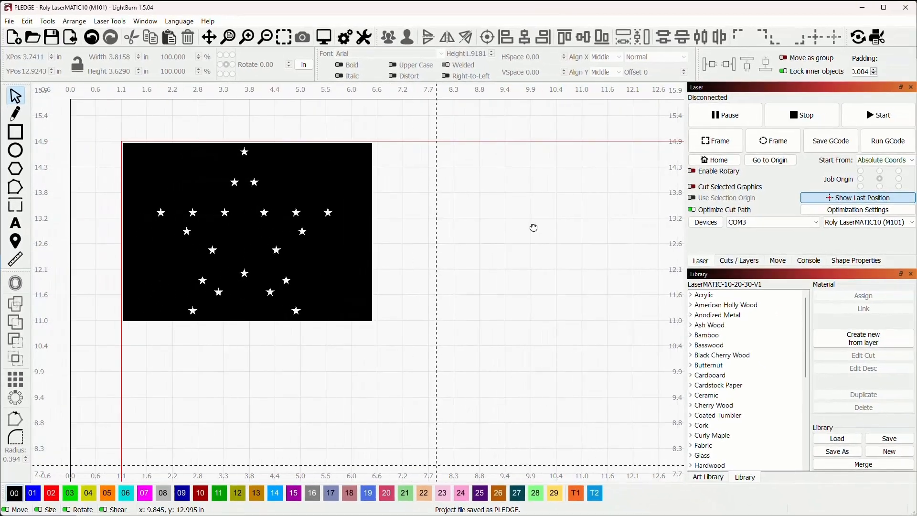
{"action": "scroll", "coordinate": [535, 245], "scroll_direction": "down", "scroll_amount": 1}
{"action": "scroll", "coordinate": [515, 248], "scroll_direction": "down", "scroll_amount": 2}
{"action": "scroll", "coordinate": [542, 262], "scroll_direction": "down", "scroll_amount": 2}
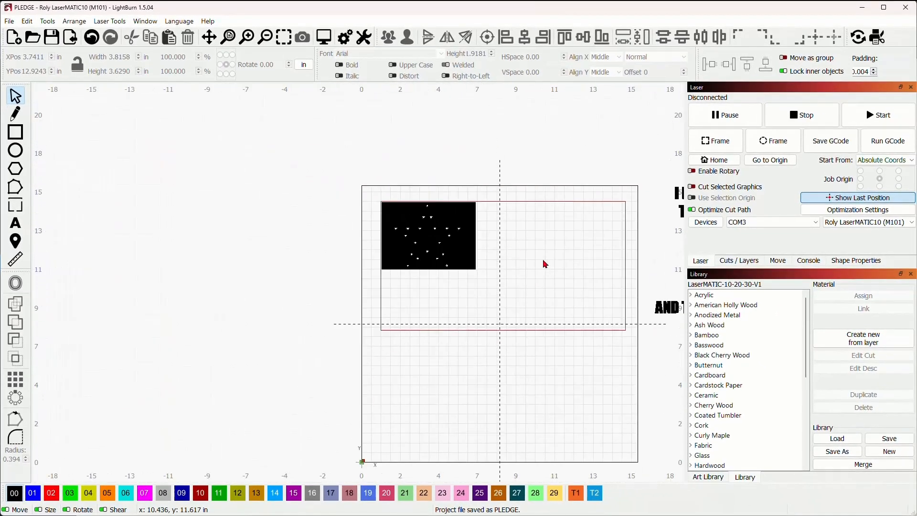
{"action": "left_click_drag", "start_coordinate": [478, 238], "coordinate": [408, 233]}
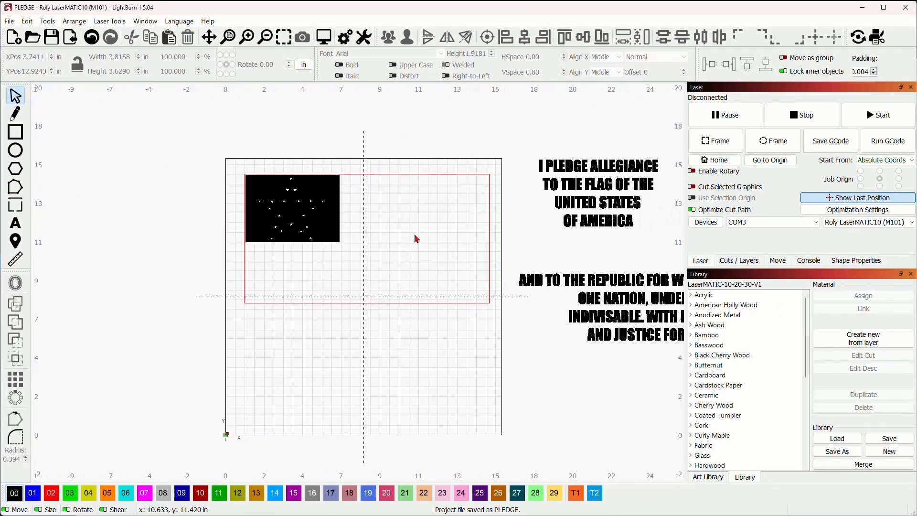
{"action": "scroll", "coordinate": [423, 237], "scroll_direction": "up", "scroll_amount": 3}
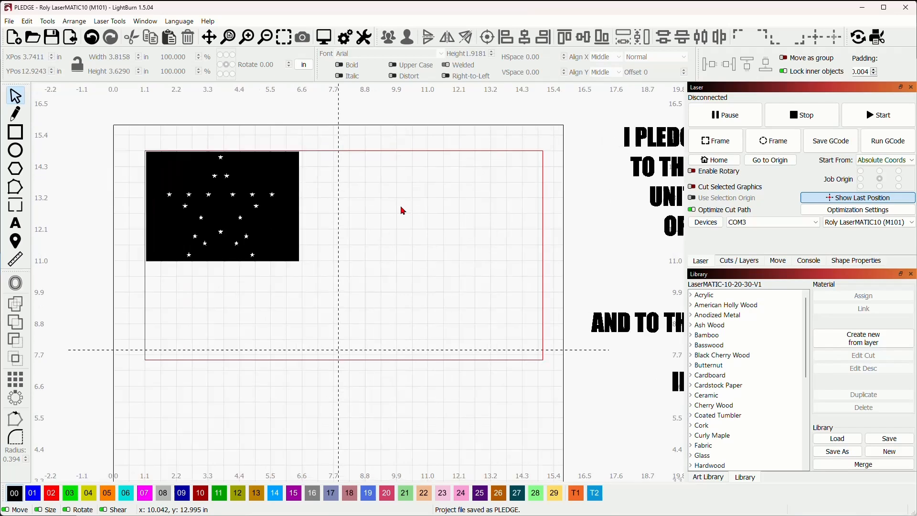